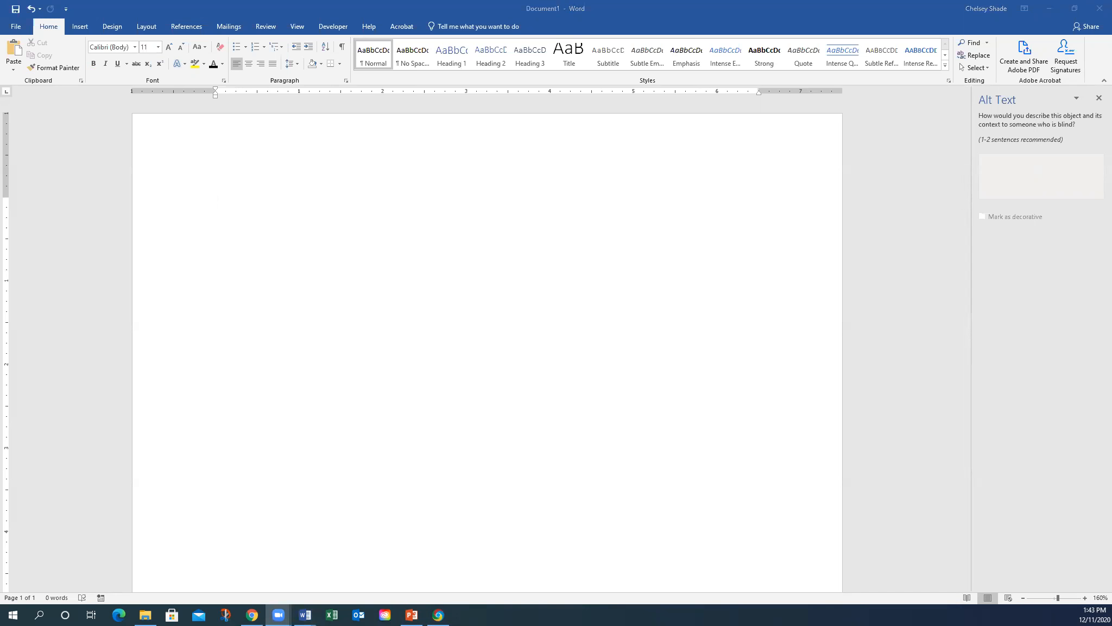
# - Click into the blank Document1 page so the Word window is active
pyautogui.click(715, 126)
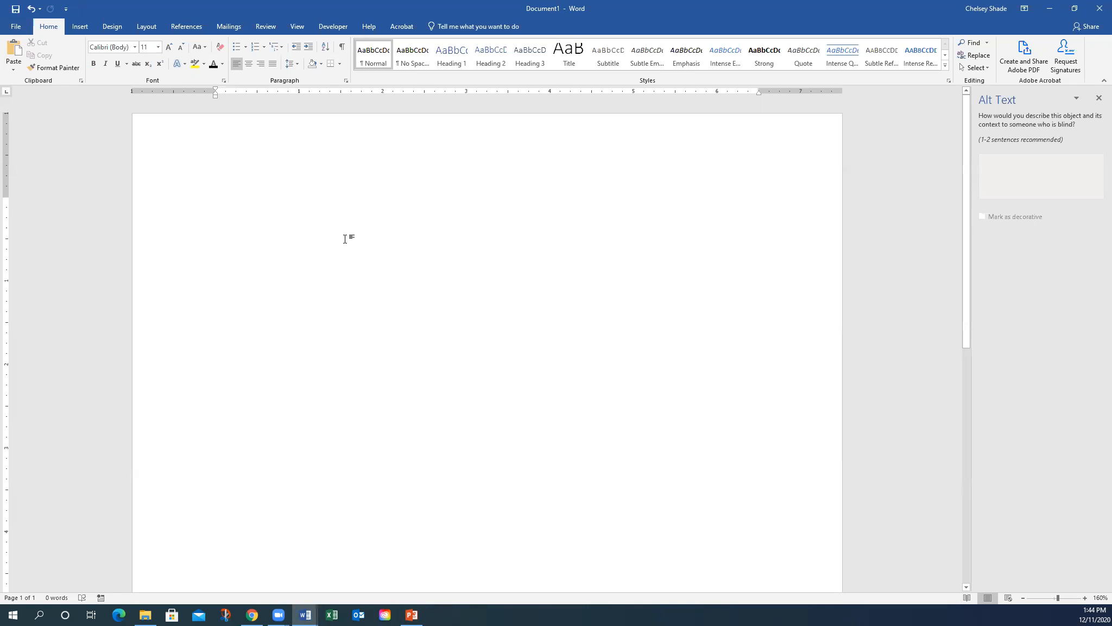
# - Add the centred Heading 1 title 'Accessibility Strategies', correcting its misspelling
pyautogui.click(453, 60)
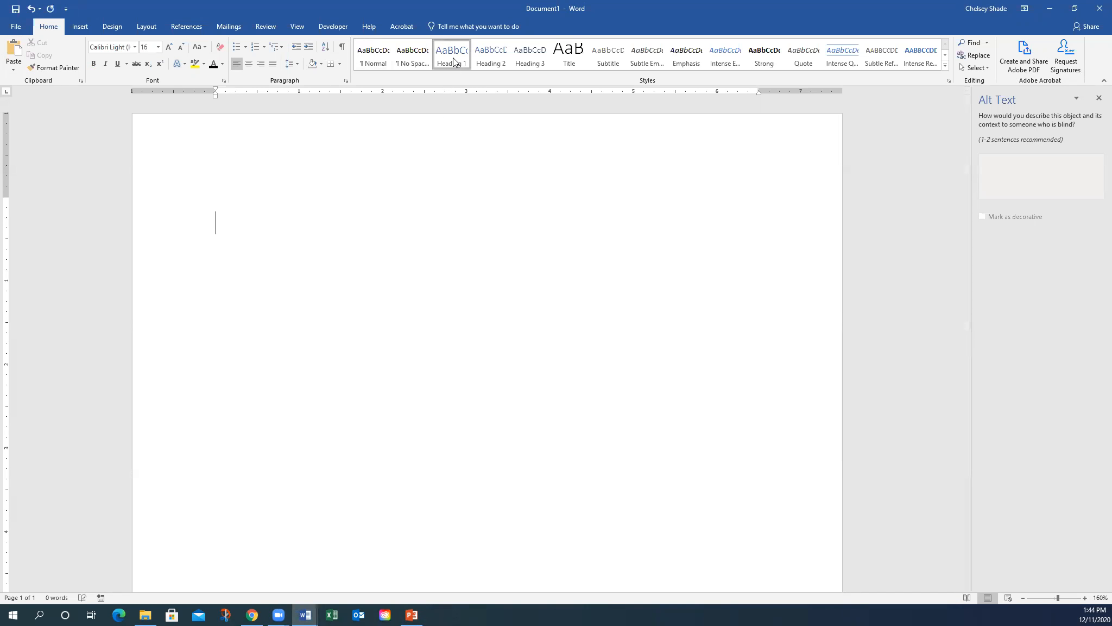
pyautogui.click(249, 64)
pyautogui.write('Accessibiliy S')
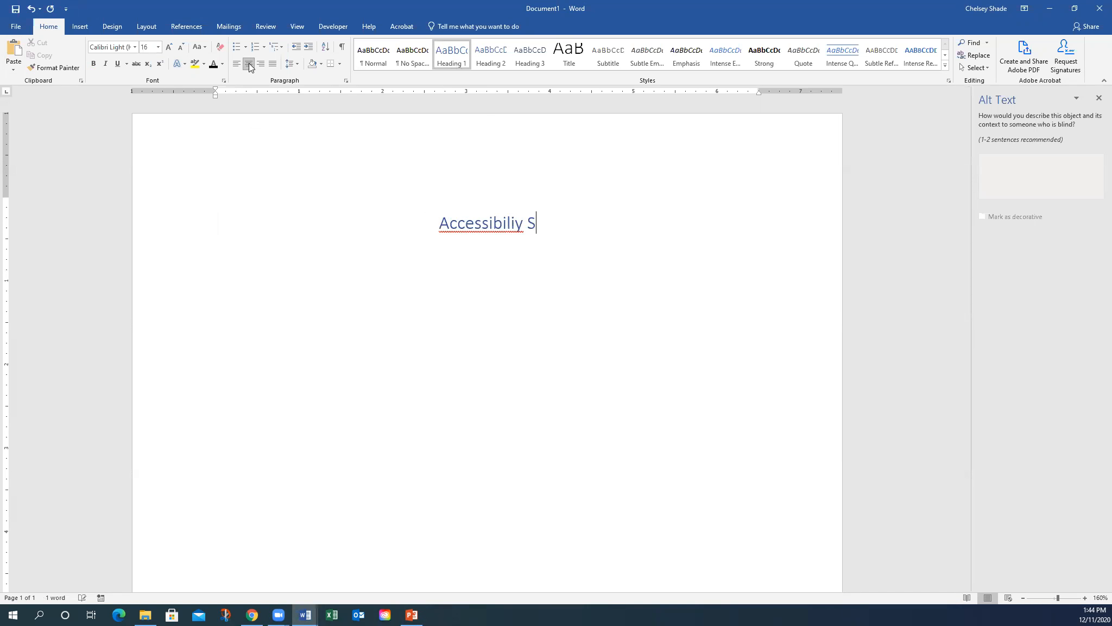
pyautogui.write('trategies')
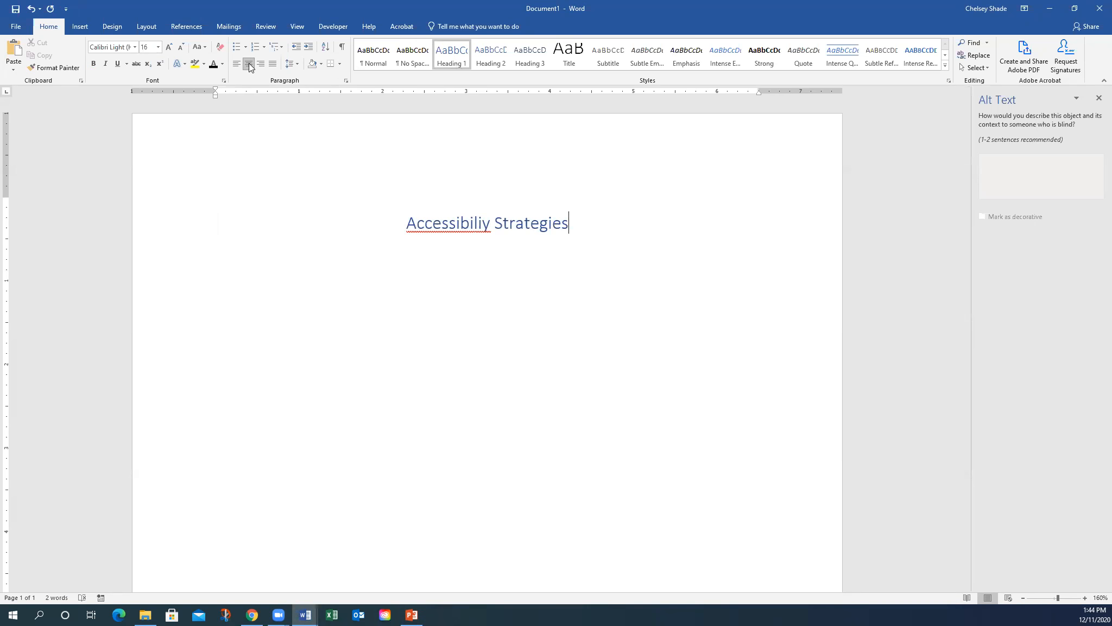
pyautogui.rightClick(457, 226)
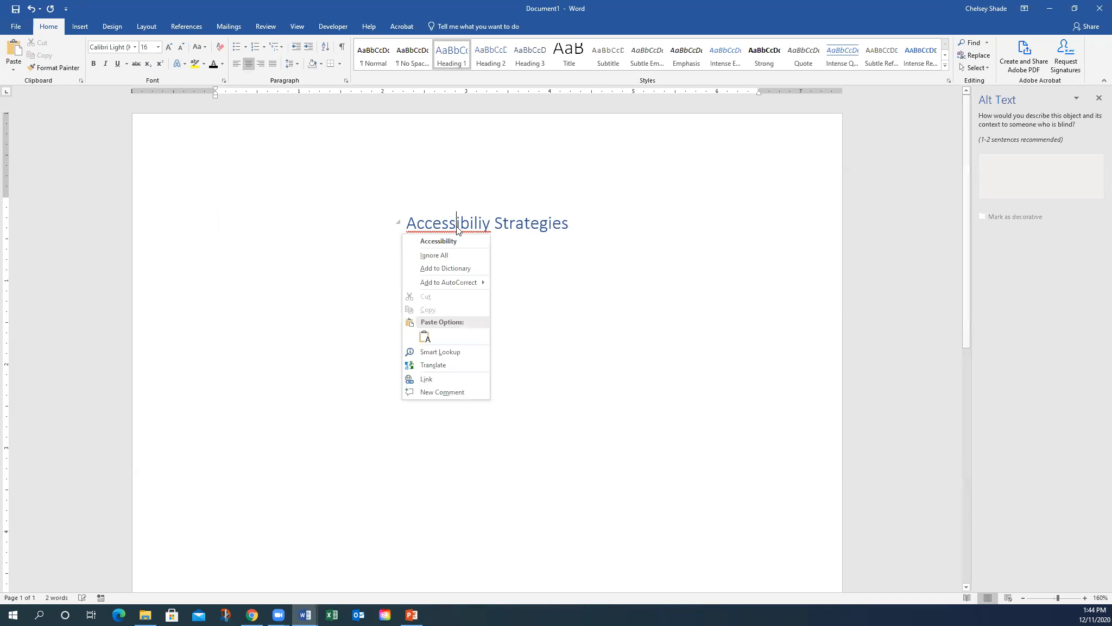
pyautogui.click(452, 240)
pyautogui.click(581, 226)
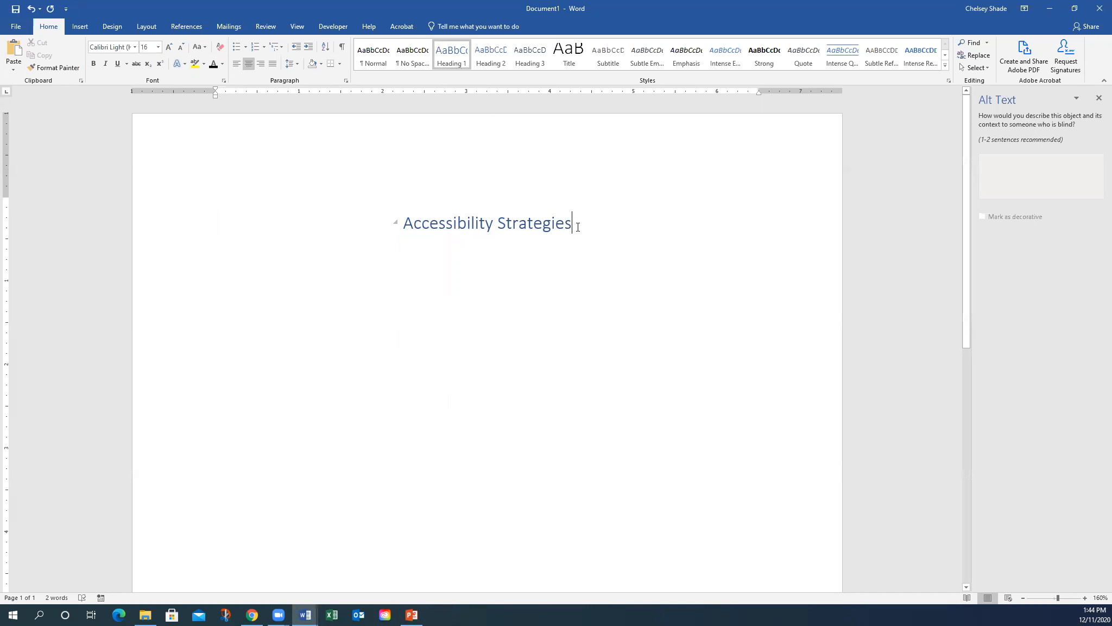
# - Add the two authors' names on a centred line beneath the title
pyautogui.press('Return')
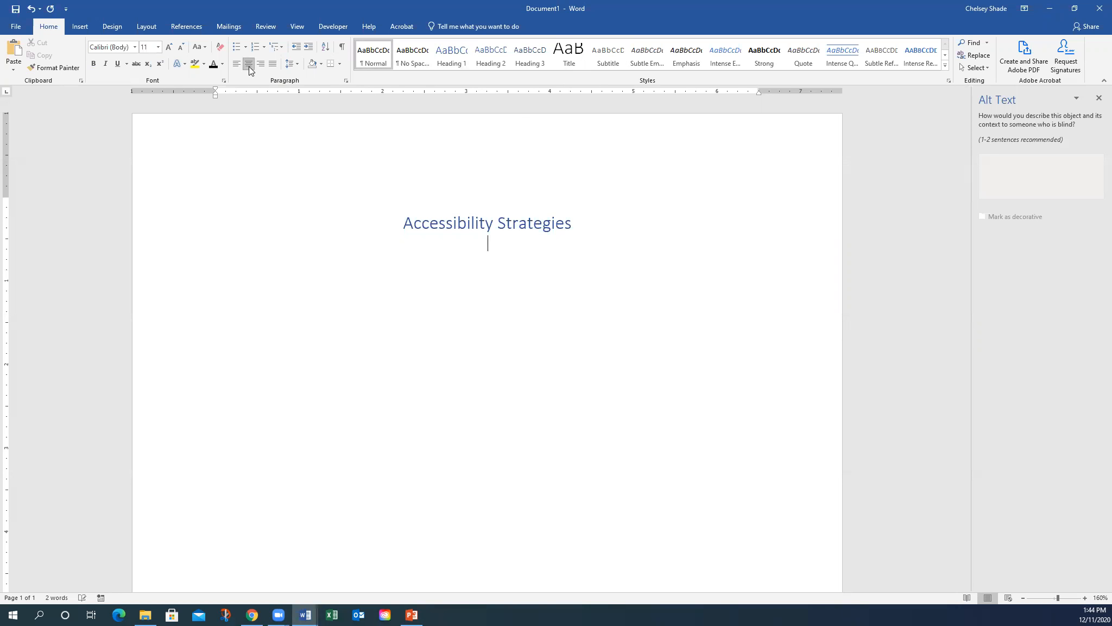
pyautogui.write('Trisha')
pyautogui.write(' Klein ')
pyautogui.write('& ')
pyautogui.write('Vitaliy S')
pyautogui.write('hyy')
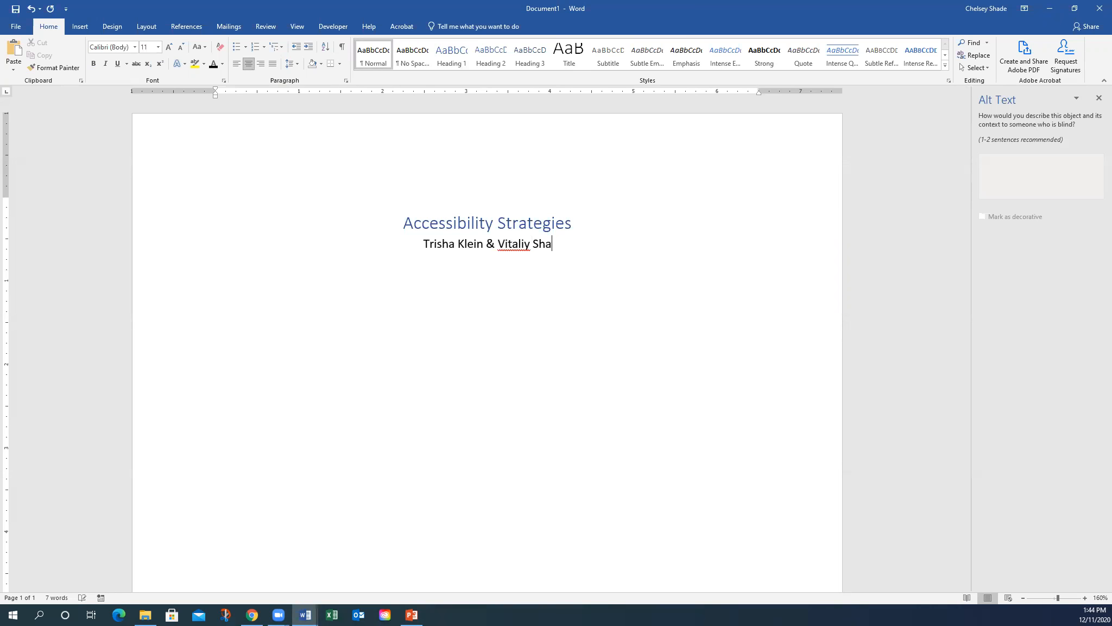
pyautogui.write('an')
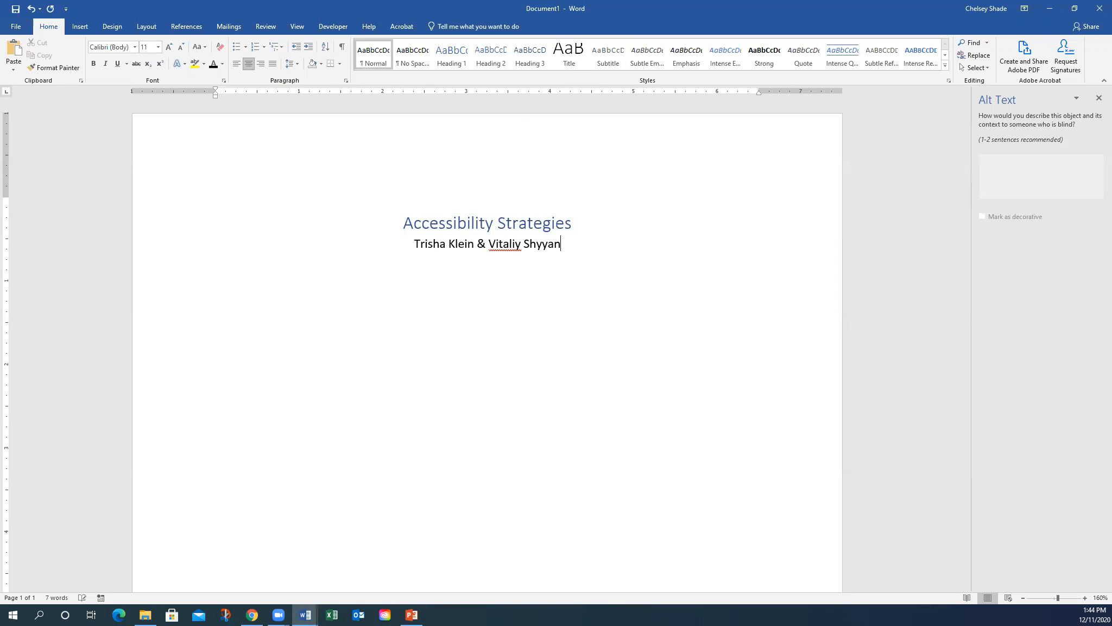
pyautogui.press('Return')
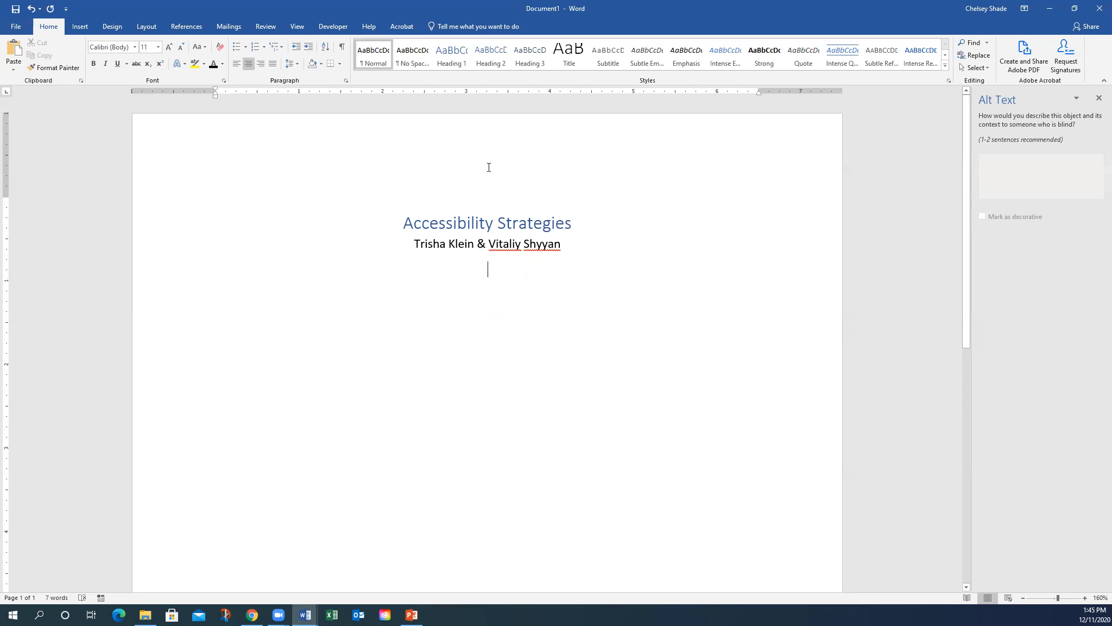
# - Add a Heading 2 'Key Vocabulary' on the empty line below the authors
pyautogui.click(473, 221)
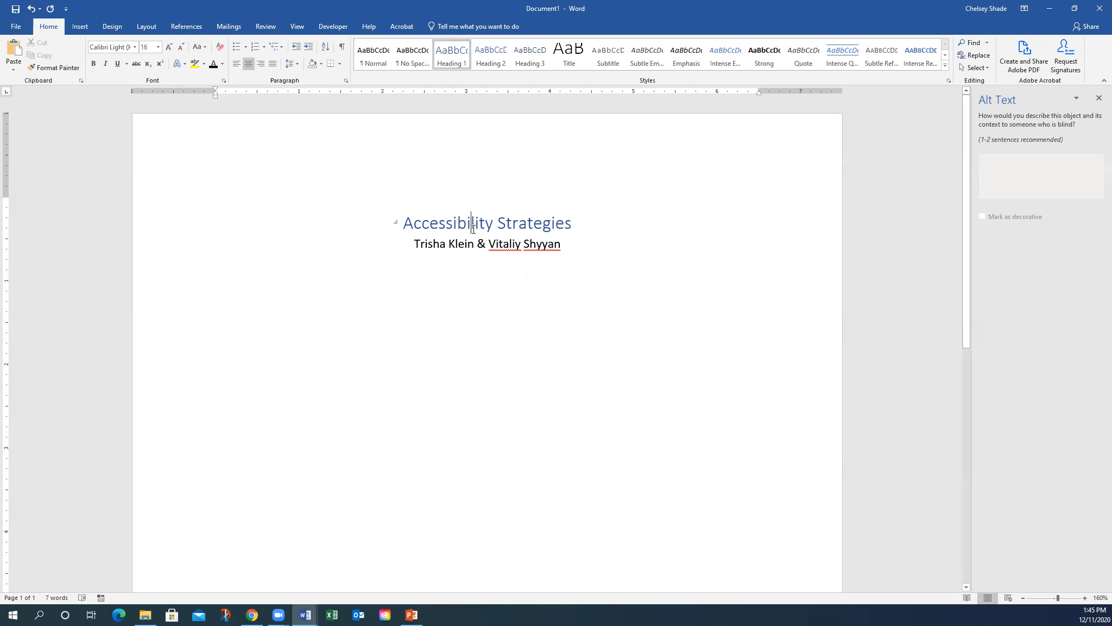
pyautogui.click(473, 278)
pyautogui.click(492, 60)
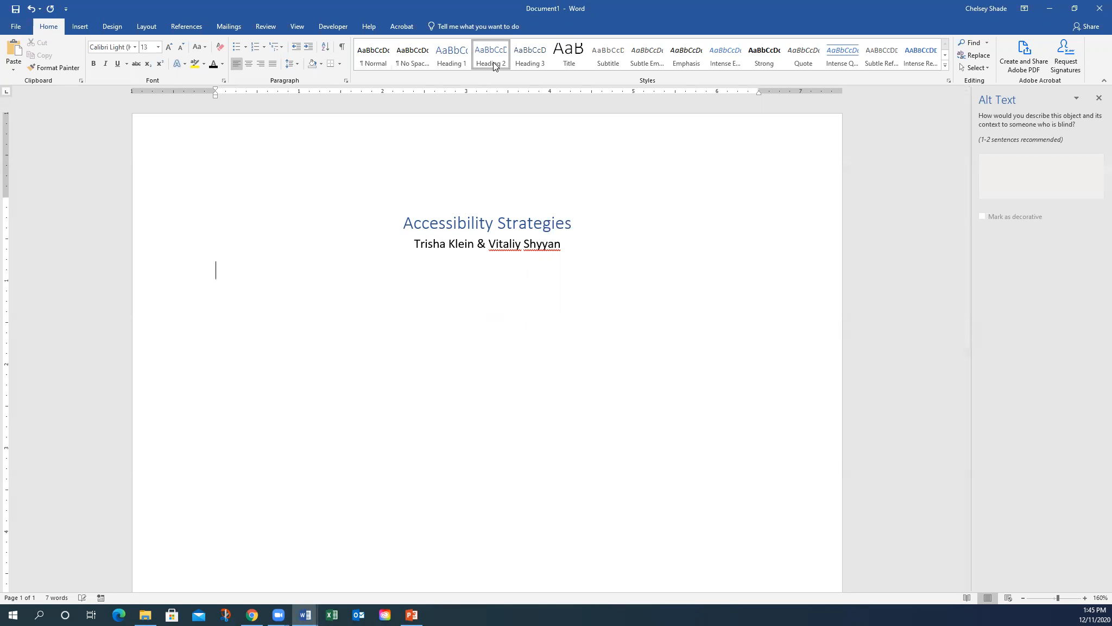
pyautogui.write('Key Vocabulary')
pyautogui.press('Return')
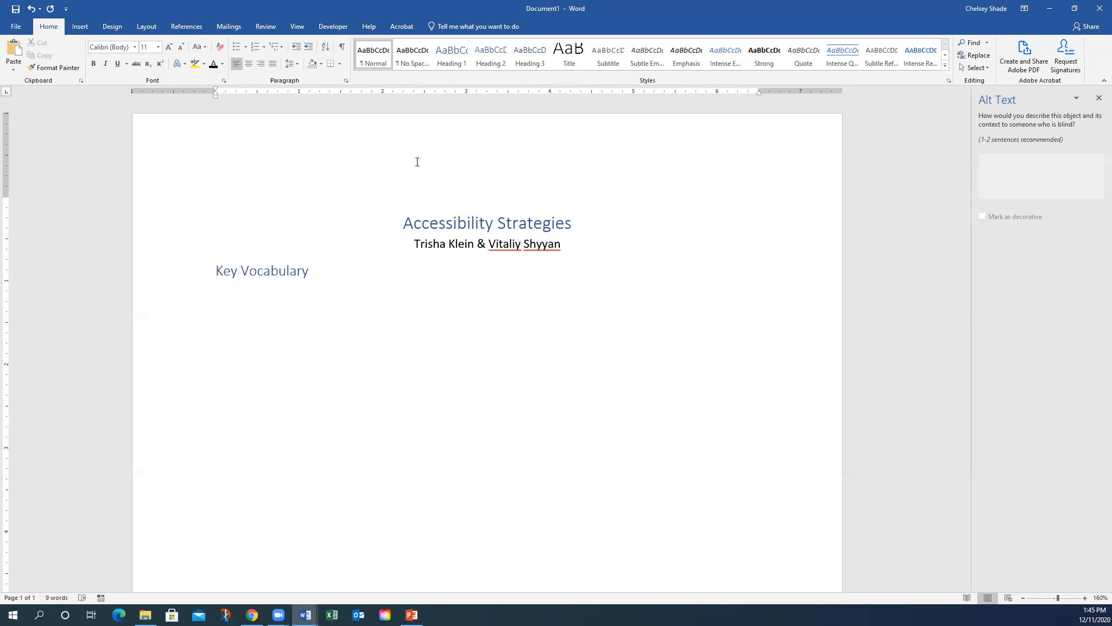
# - List five bulleted terms: Accessibility strategies, Universal Tools, Designated Supports Accommodations, IEP, 504 plan
pyautogui.click(236, 48)
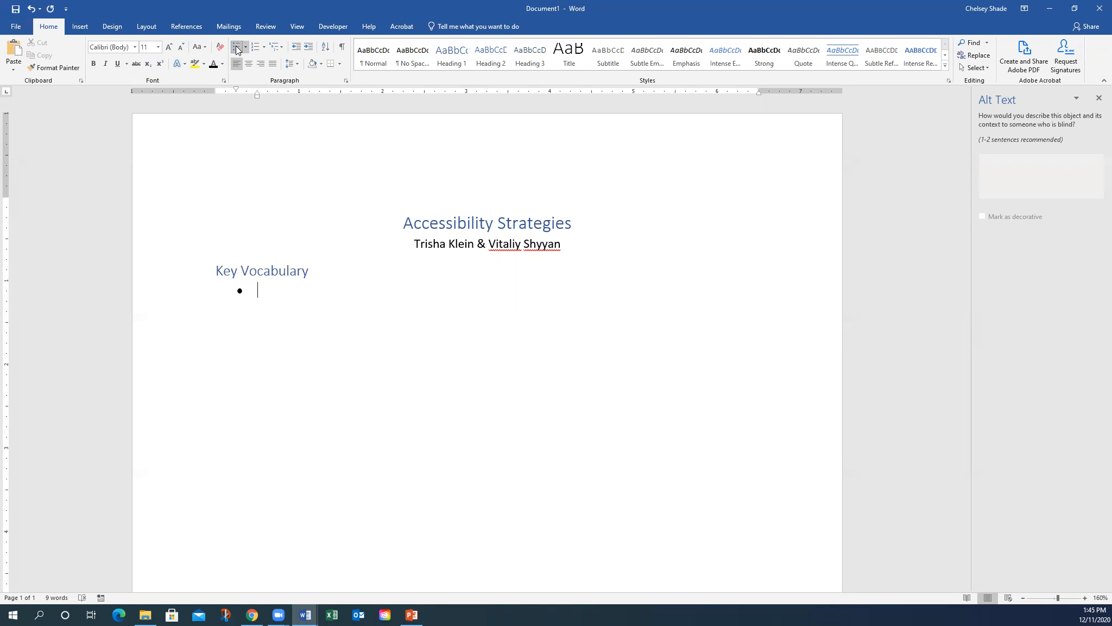
pyautogui.write('Accessibility st')
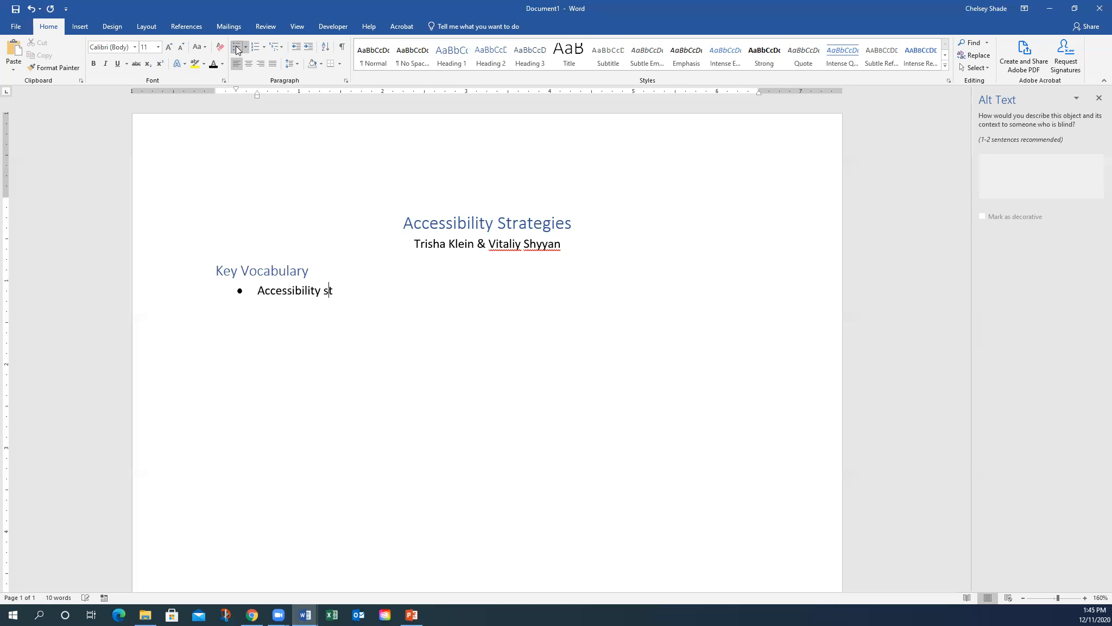
pyautogui.write('rategies')
pyautogui.press('Return')
pyautogui.write('Universal Tools')
pyautogui.press('Return')
pyautogui.write('Designated ')
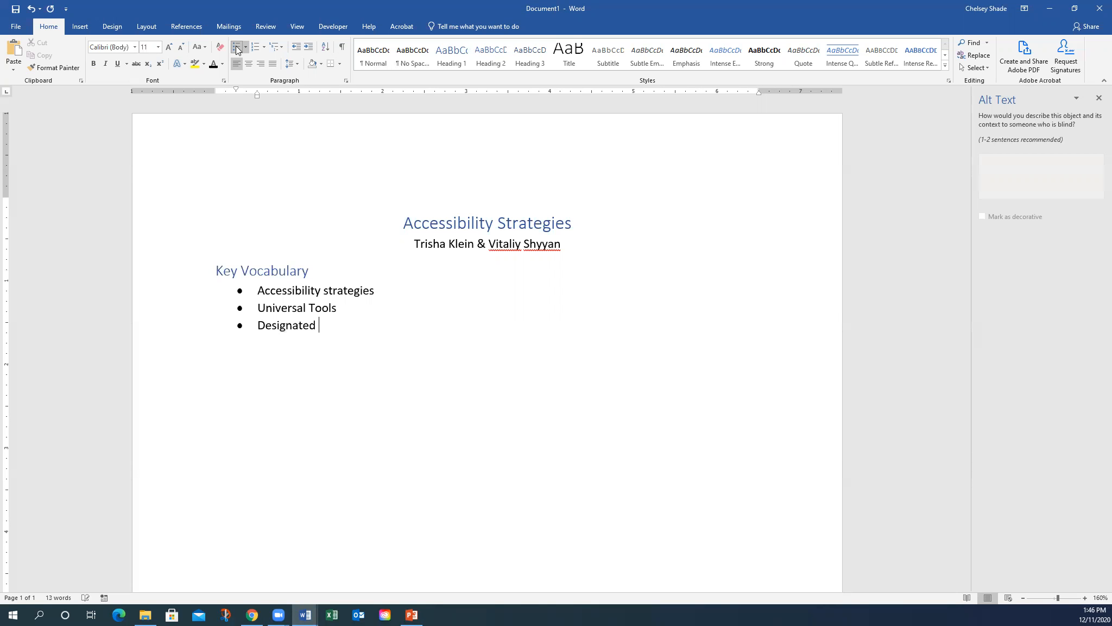
pyautogui.write('Supports Accommodations')
pyautogui.press('Return')
pyautogui.write('IEP')
pyautogui.press('Return')
pyautogui.write('504 plan')
pyautogui.press('Return')
pyautogui.press('Return')
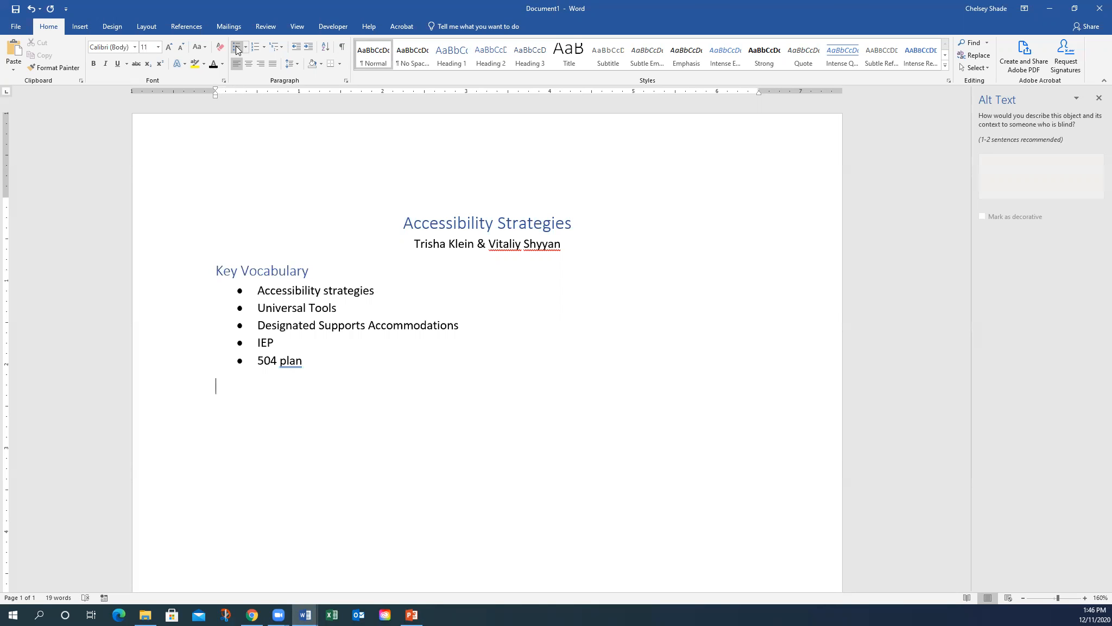
# - Add a Heading 2 'Guiding Questions' below the bulleted list
pyautogui.click(494, 59)
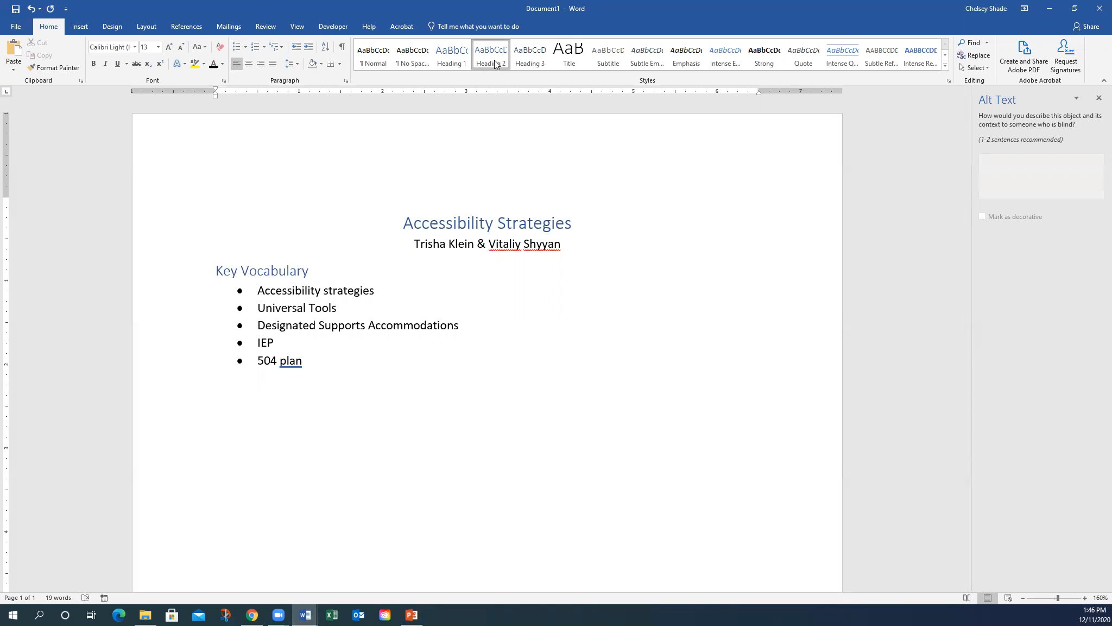
pyautogui.write('Guiding Questions')
pyautogui.press('Return')
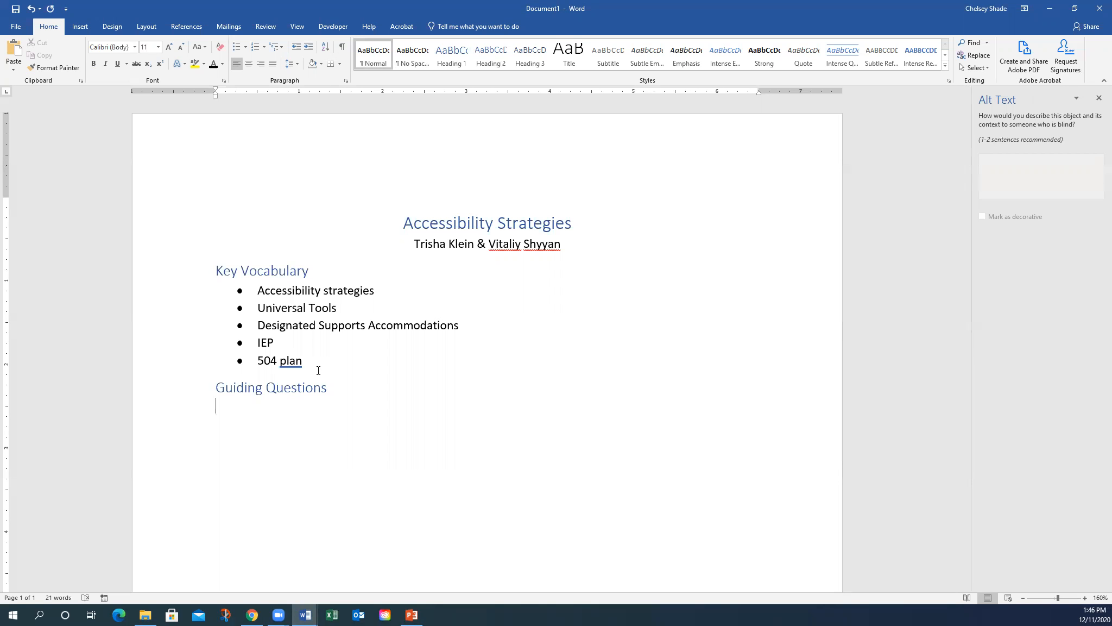
# - Set the five vocabulary bullets to a three-column layout
pyautogui.moveTo(303, 359); pyautogui.dragTo(237, 292)
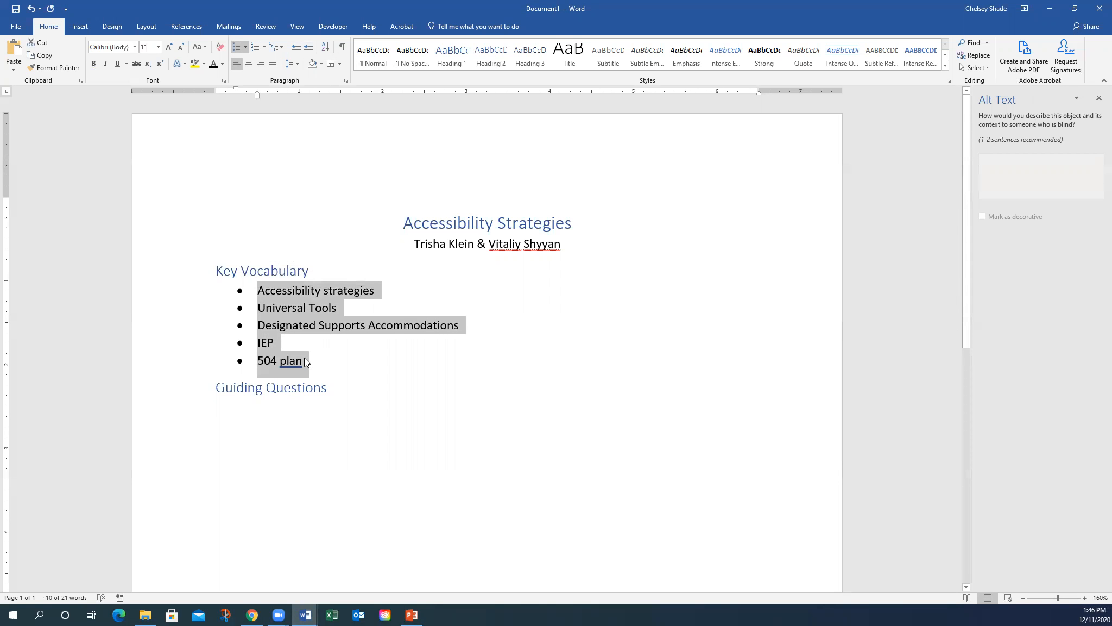
pyautogui.click(154, 27)
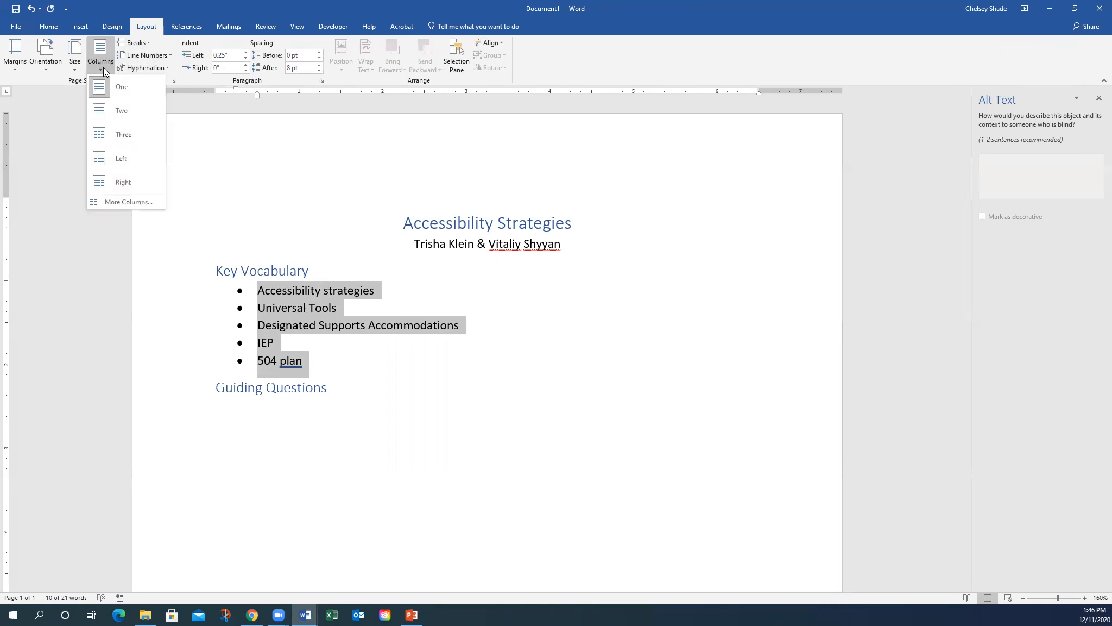
pyautogui.click(99, 135)
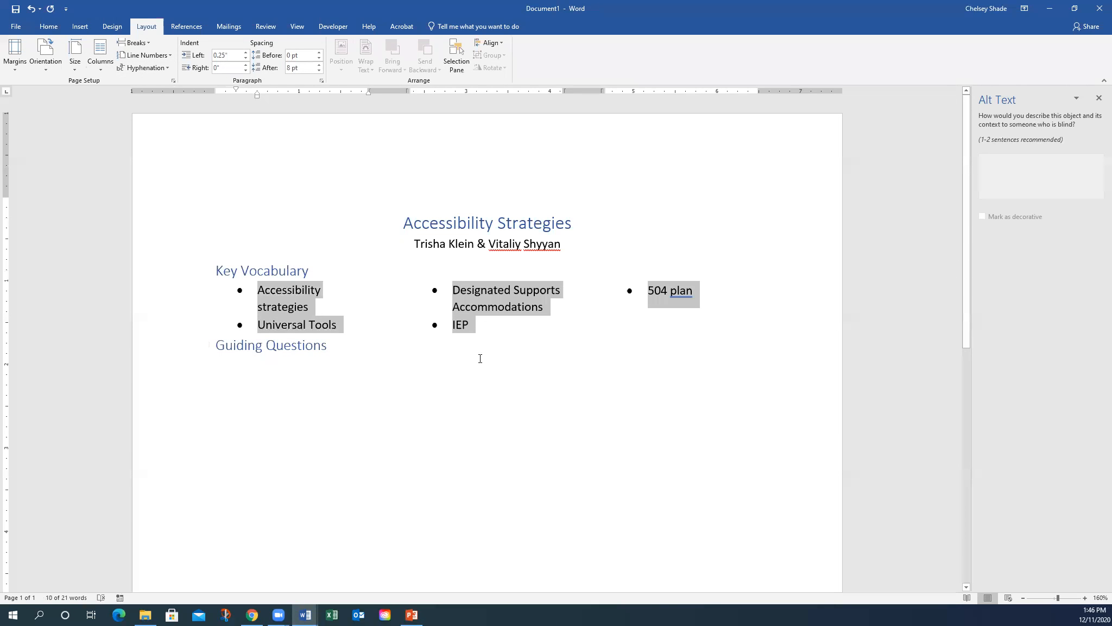
pyautogui.click(411, 365)
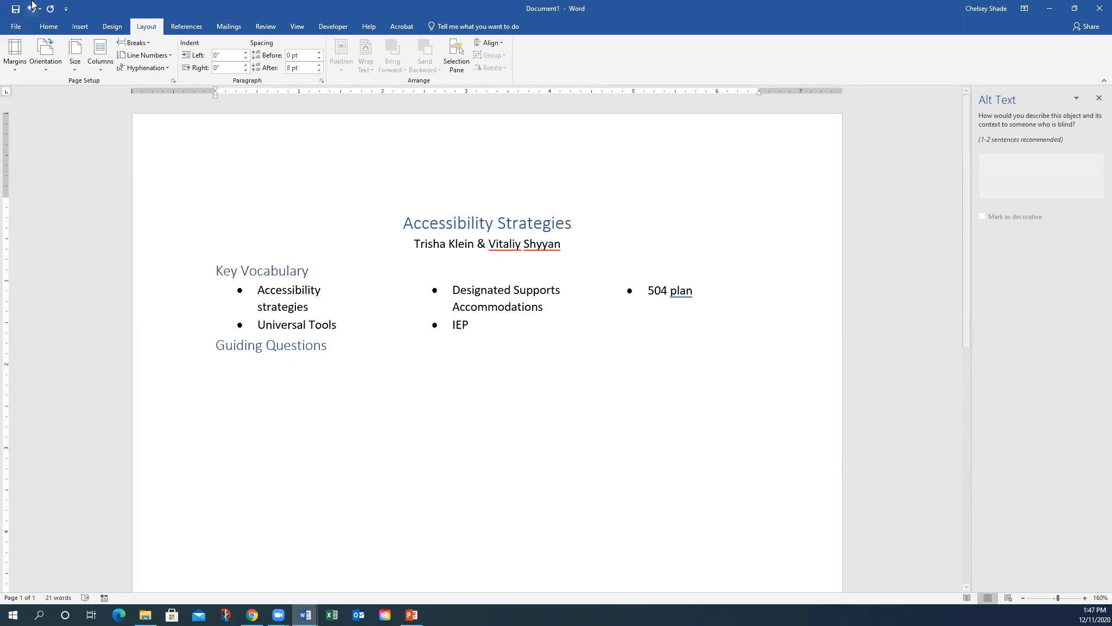
pyautogui.click(44, 27)
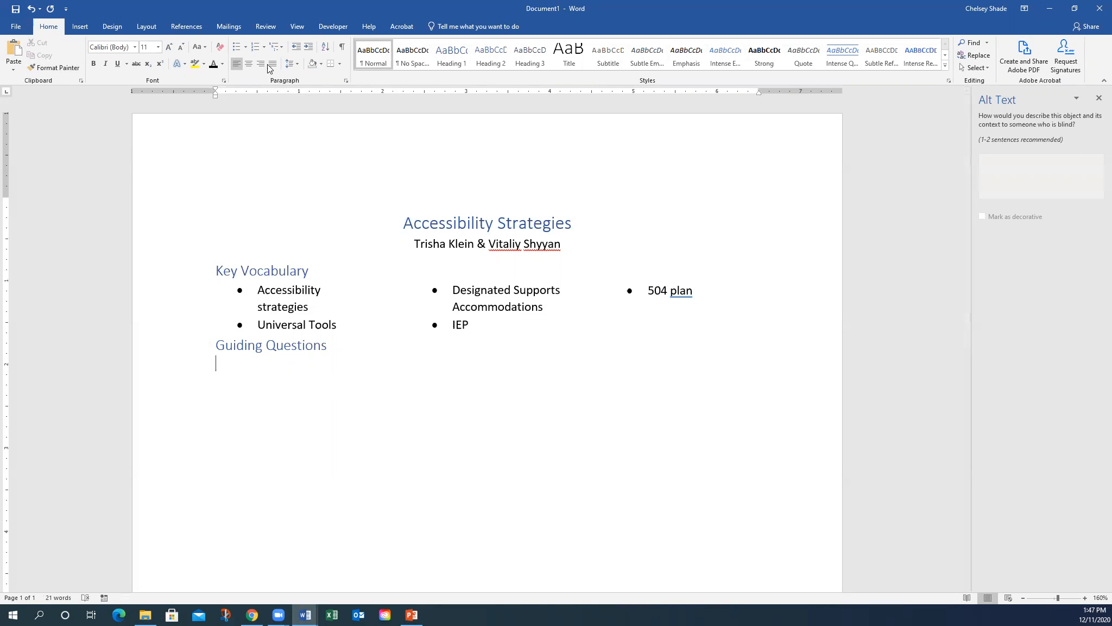
# - Start a numbered list with question 1, 'What is the accessibility paradigm shift?'
pyautogui.click(255, 47)
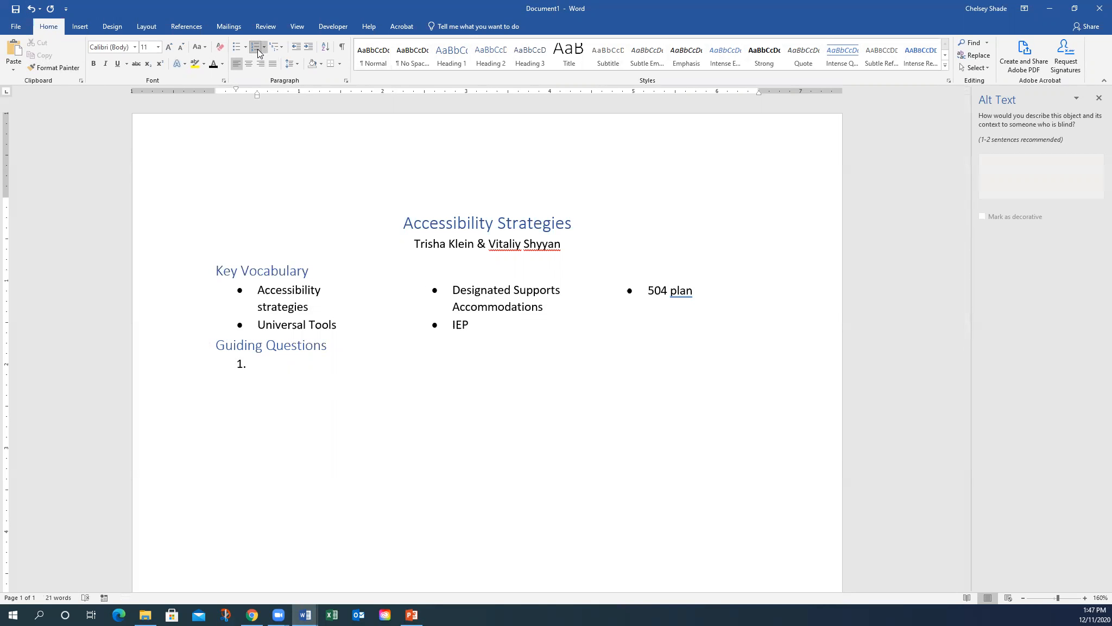
pyautogui.write('What is the ac')
pyautogui.write('cessibi')
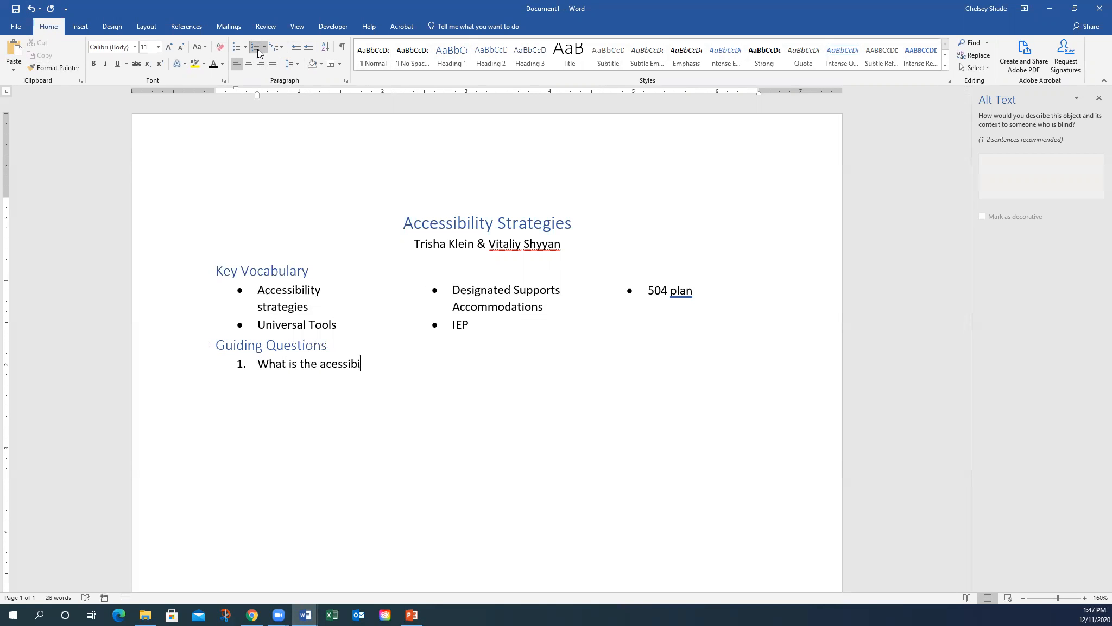
pyautogui.write('lity paradigm shift?')
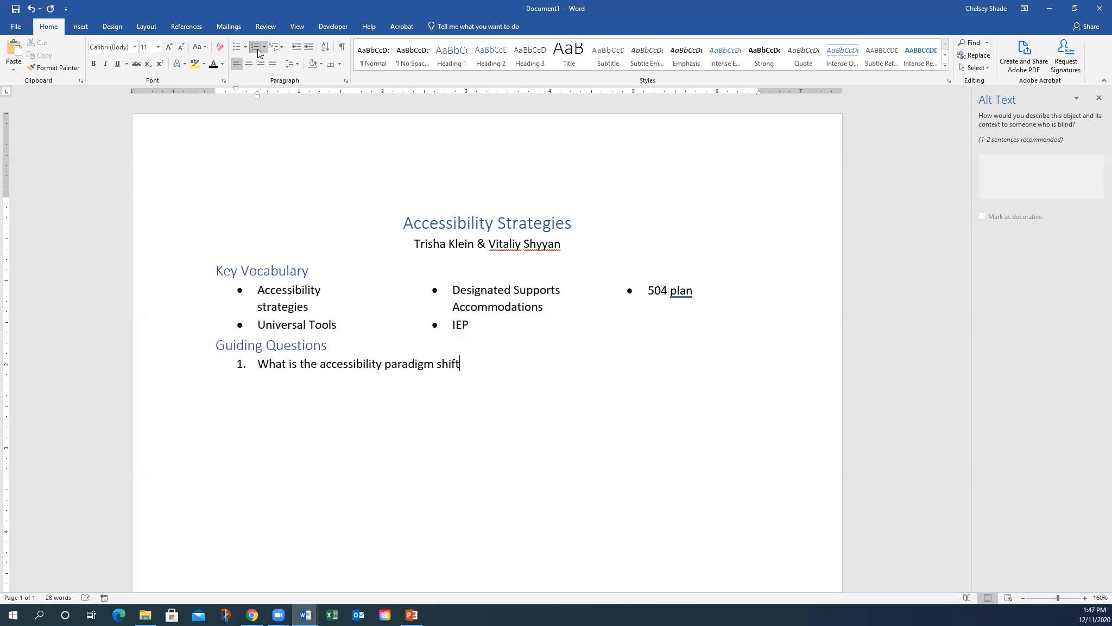
pyautogui.press('Return')
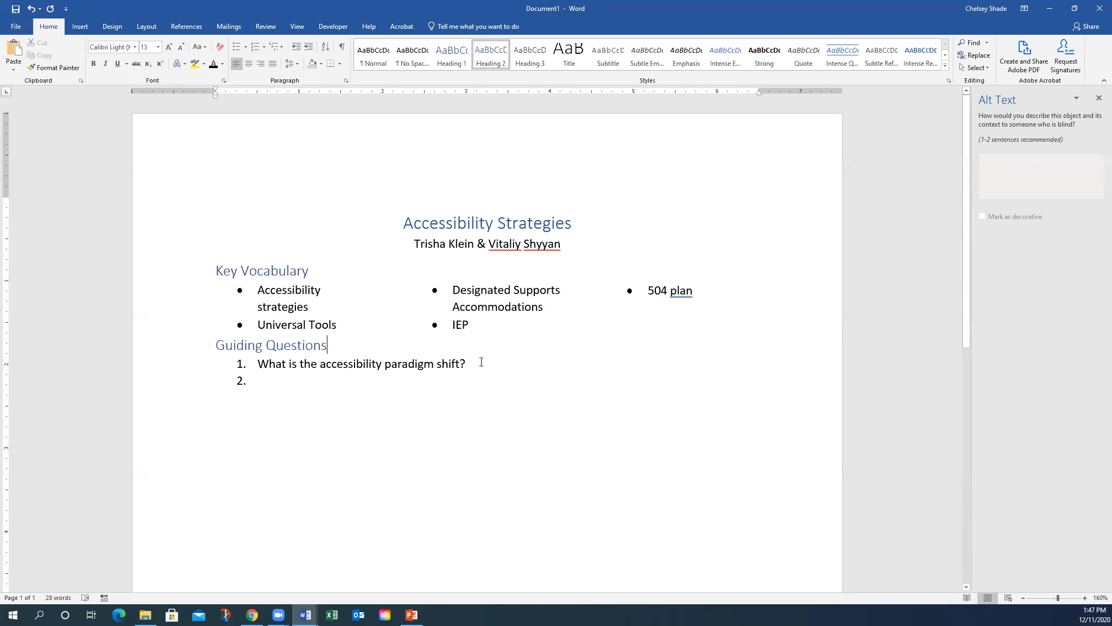
# - Insert one un-numbered blank line between question 1 and empty item 2
pyautogui.press('Return')
pyautogui.press('BackSpace')
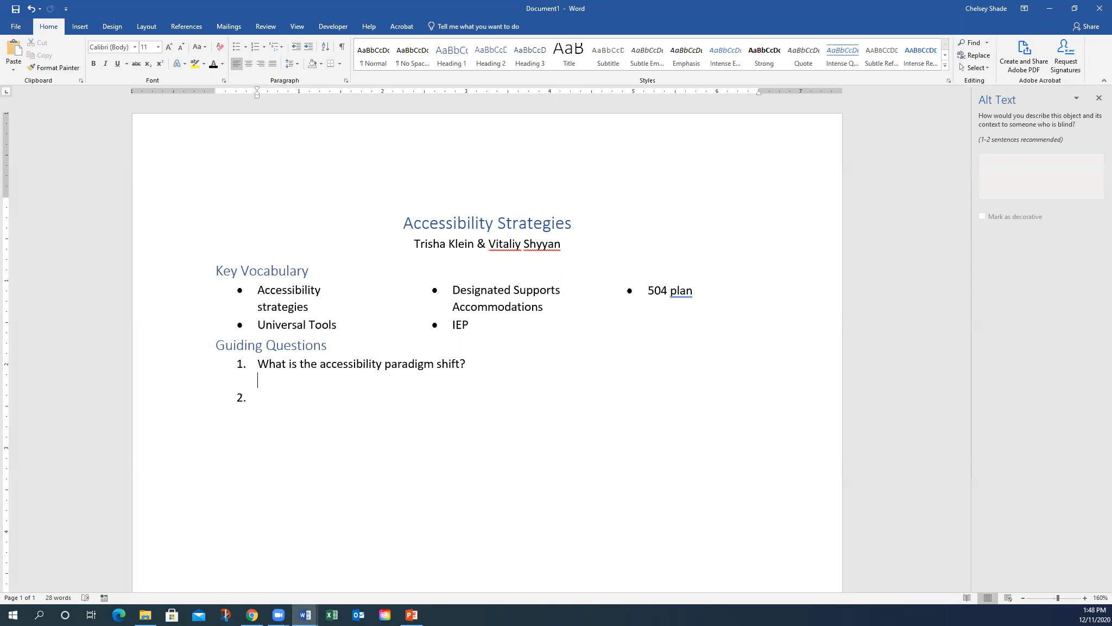
pyautogui.hotkey('shift', 'Return')
pyautogui.hotkey('shift', 'Return')
pyautogui.press('BackSpace')
pyautogui.press('BackSpace')
pyautogui.press('BackSpace')
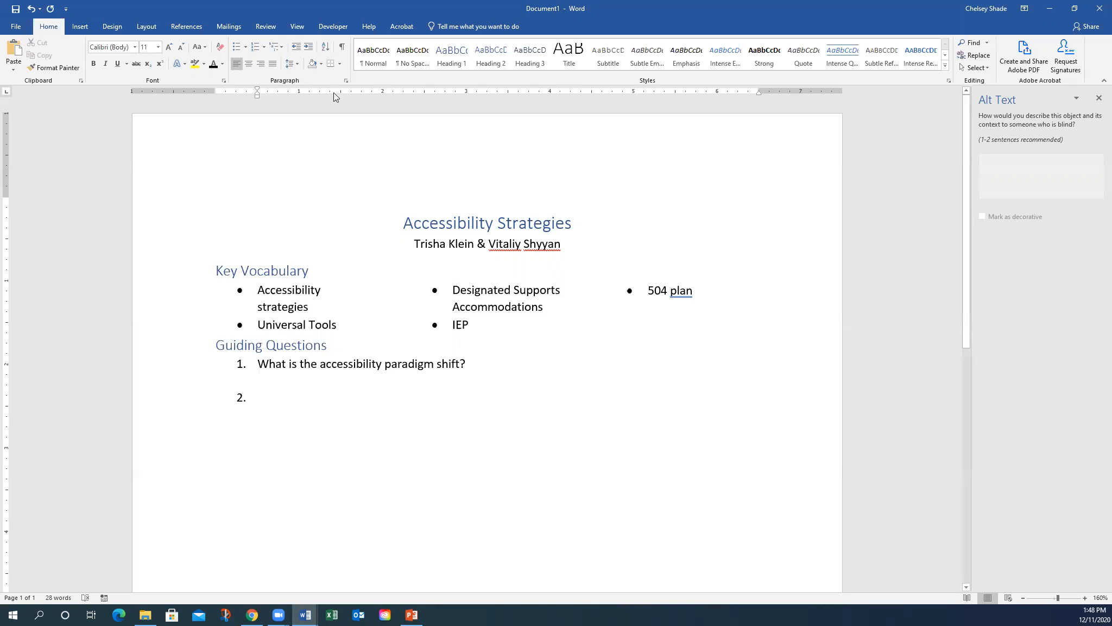
# - Insert three horizontal answer lines under question 1
pyautogui.click(341, 64)
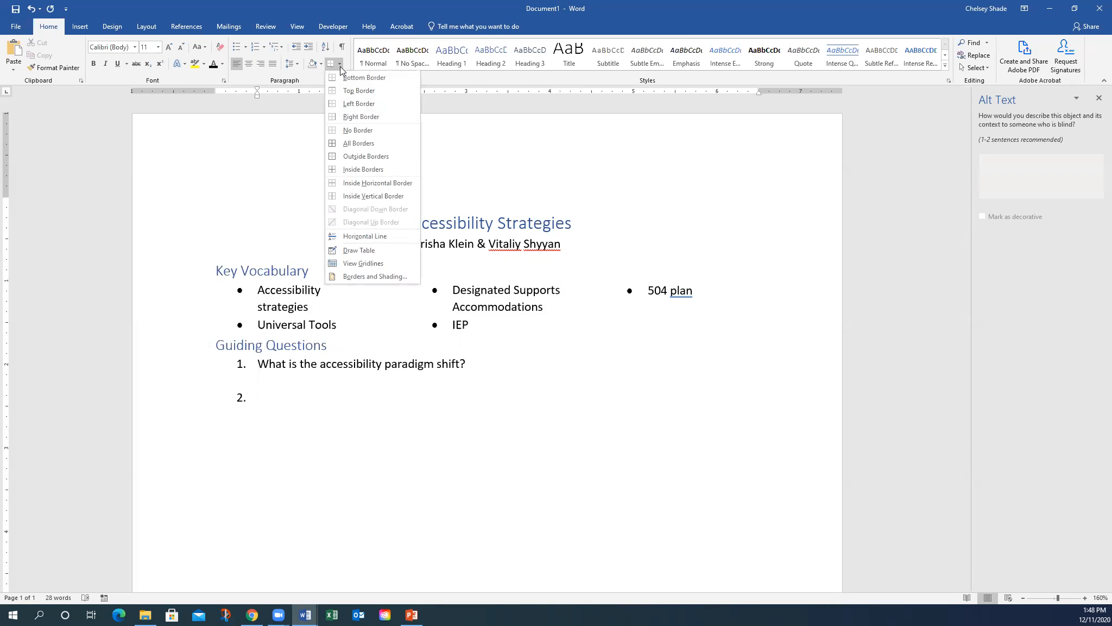
pyautogui.click(357, 235)
pyautogui.press('Return')
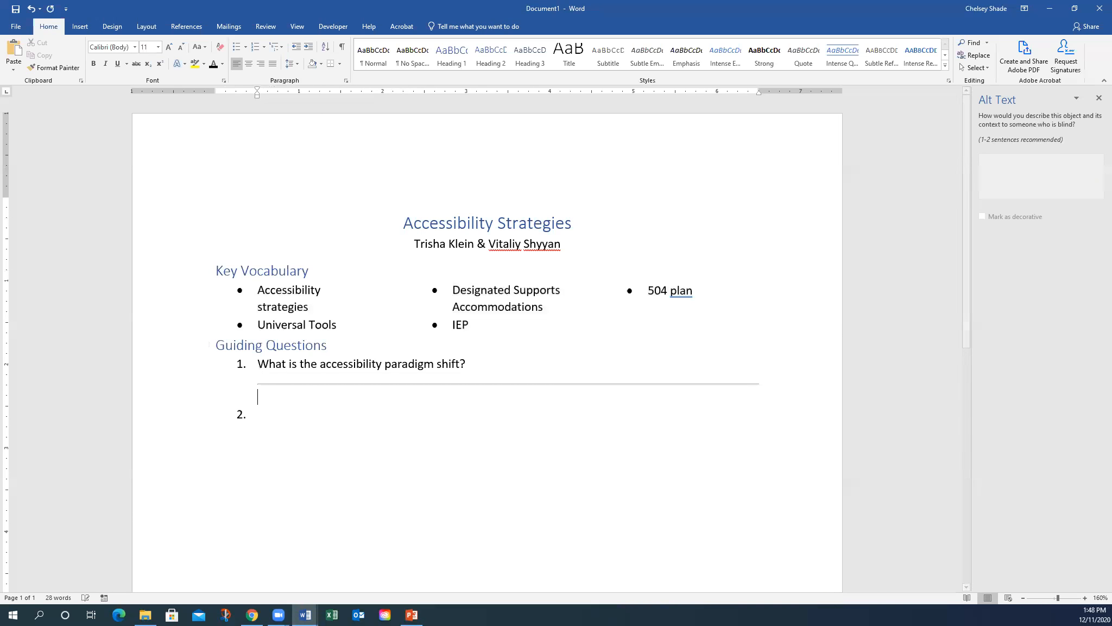
pyautogui.click(338, 66)
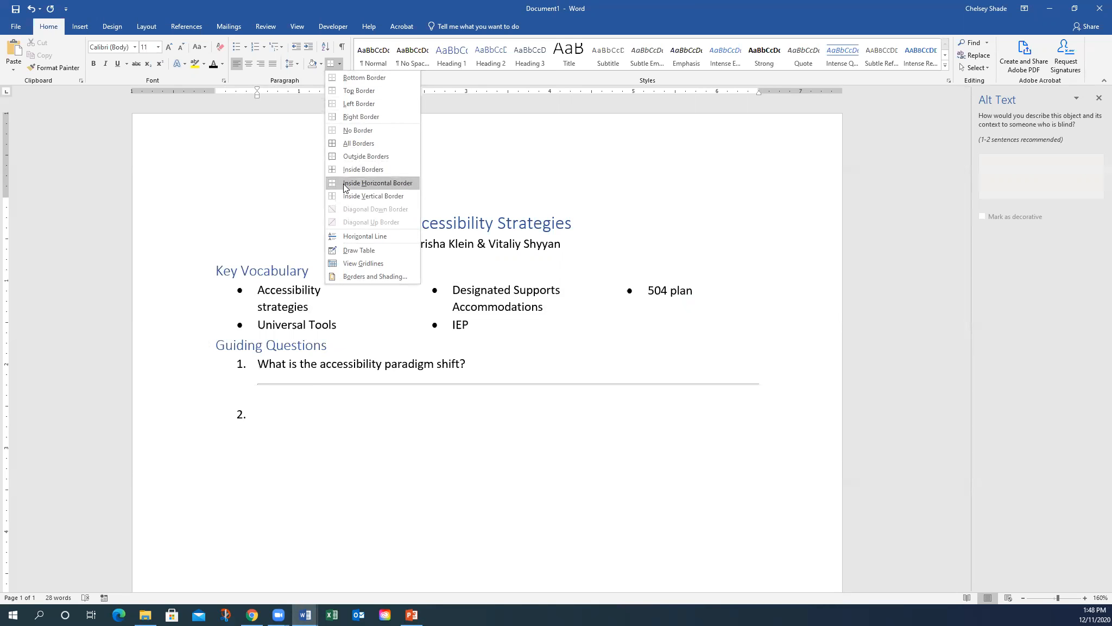
pyautogui.click(363, 235)
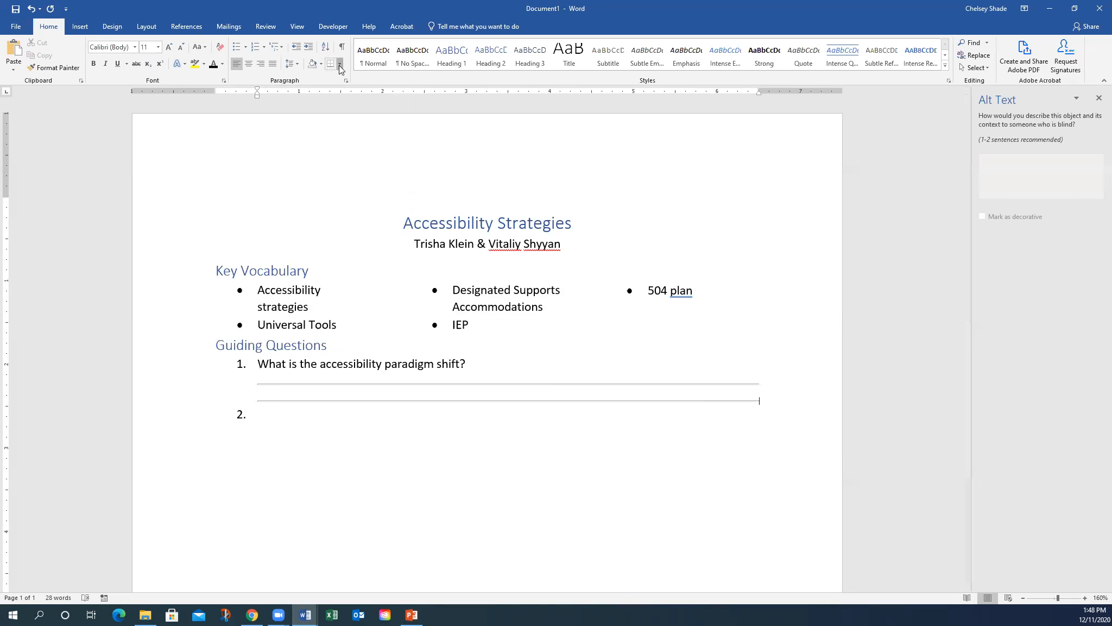
pyautogui.click(339, 66)
pyautogui.click(358, 236)
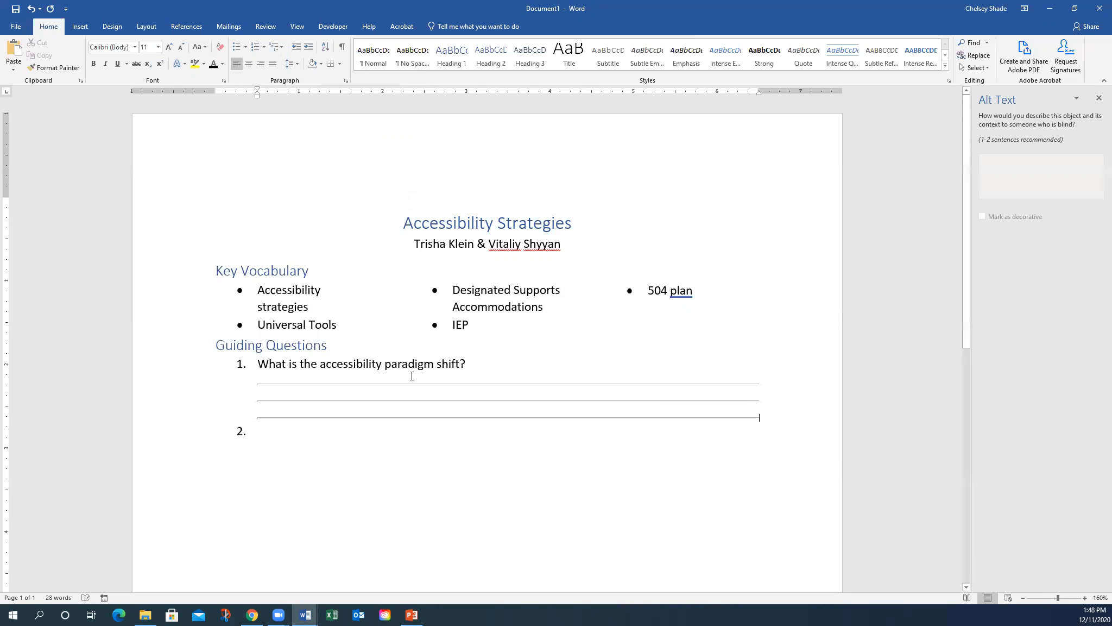
# - Enter question 2, 'What is the ISAAP tool?', with blank lines below it
pyautogui.click(324, 436)
pyautogui.write('What is the ISAAP T')
pyautogui.press('BackSpace')
pyautogui.press('BackSpace')
pyautogui.write('tool?')
pyautogui.press('Return')
pyautogui.press('Return')
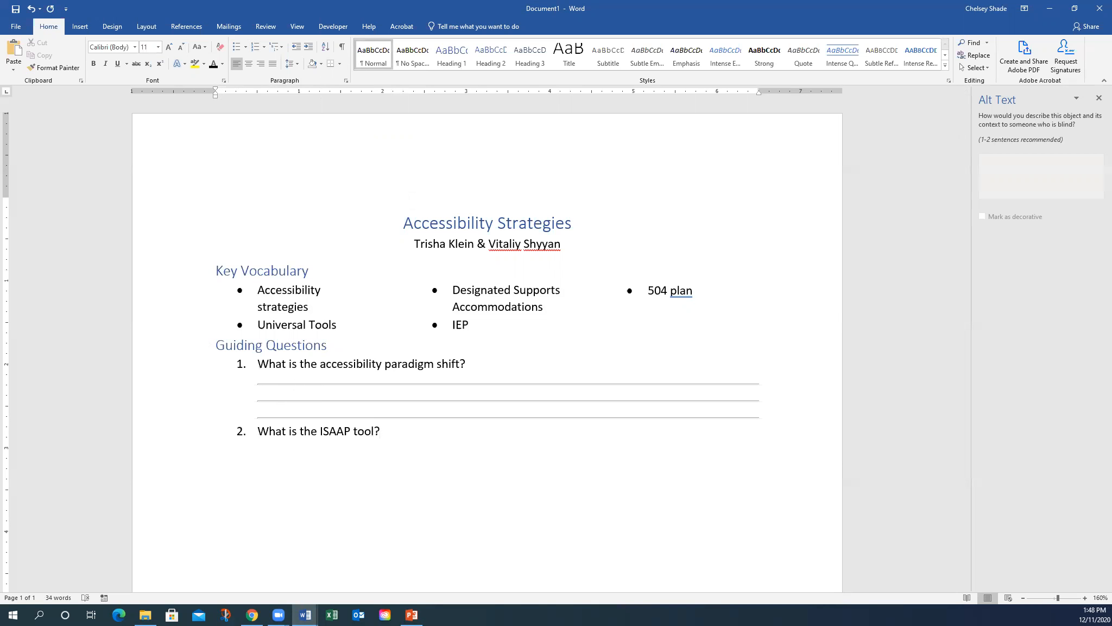
pyautogui.click(387, 429)
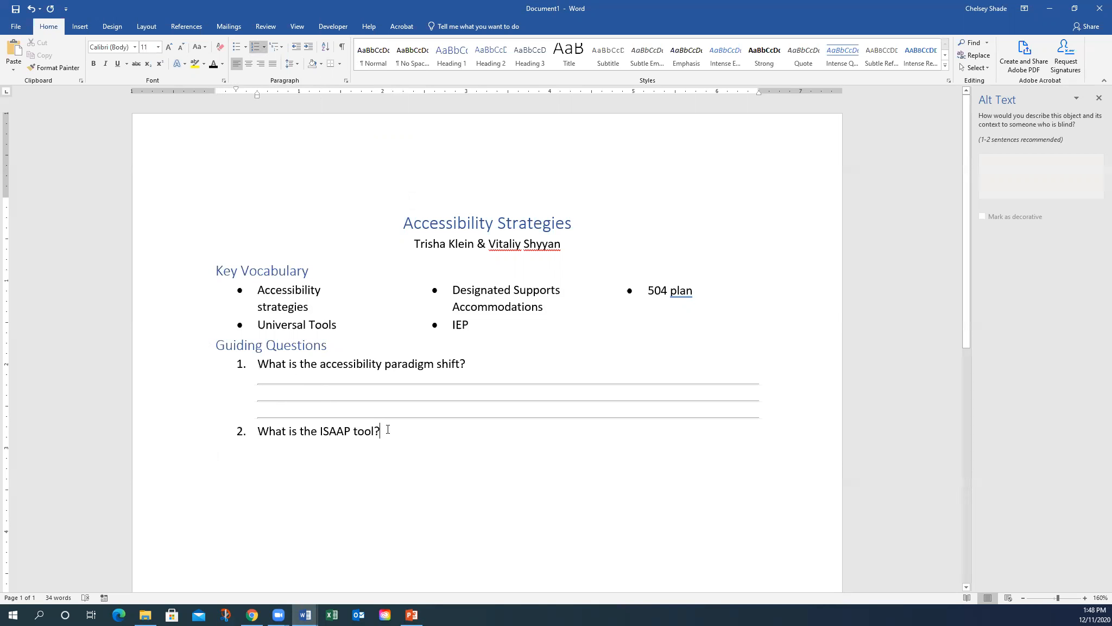
pyautogui.press('Return')
pyautogui.press('Return')
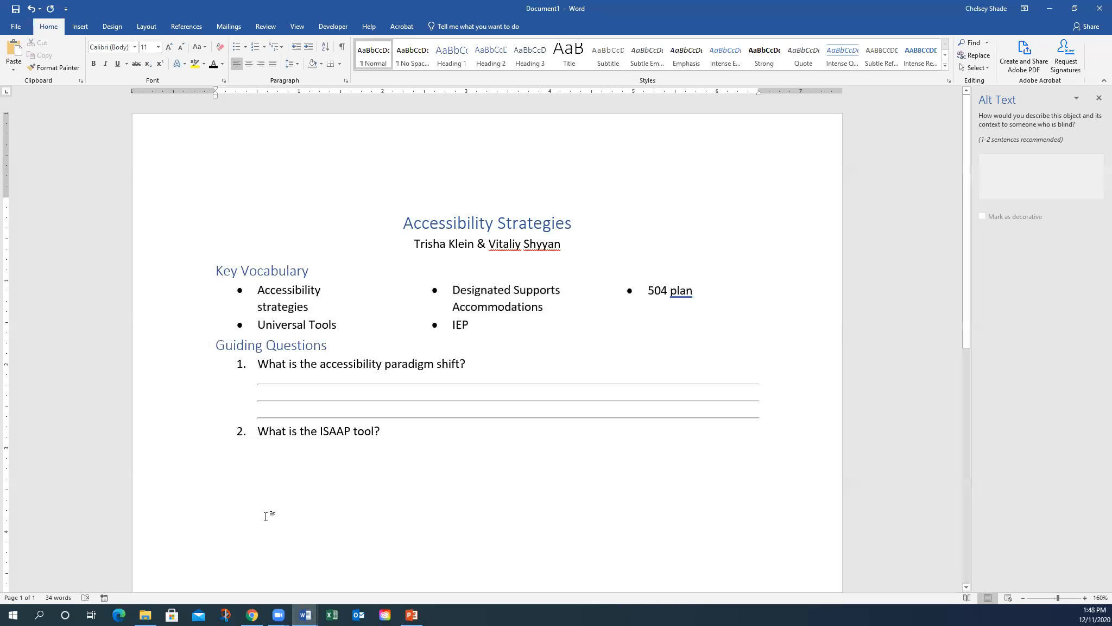
# - Try border rules on the empty lines below question 2, then delete those lines
pyautogui.moveTo(266, 516); pyautogui.dragTo(234, 451)
pyautogui.click(340, 64)
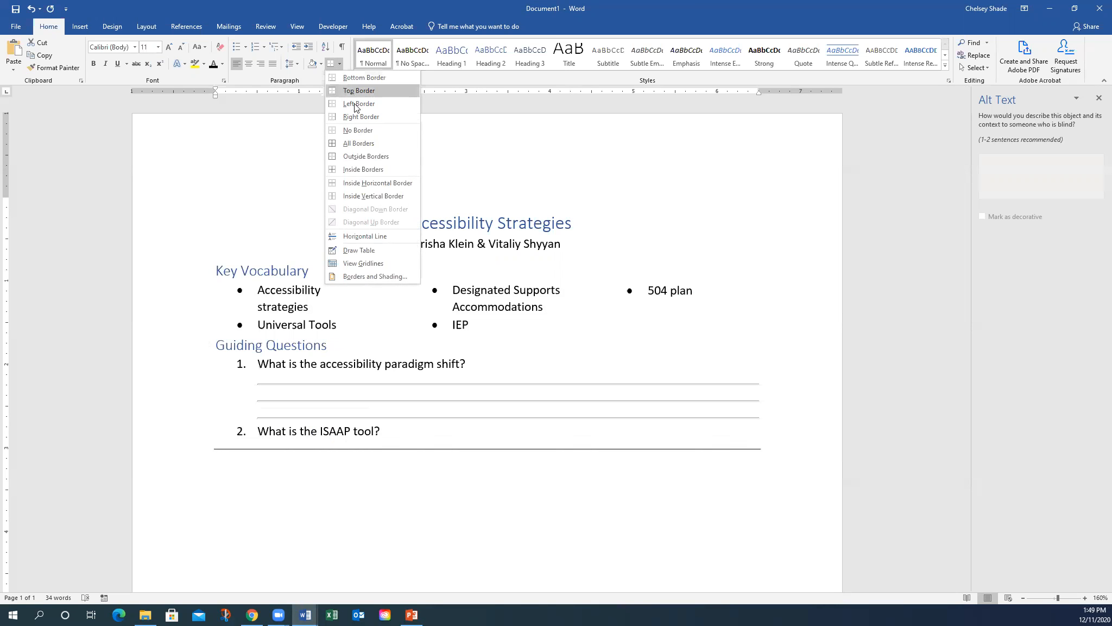
pyautogui.click(370, 183)
pyautogui.click(242, 451)
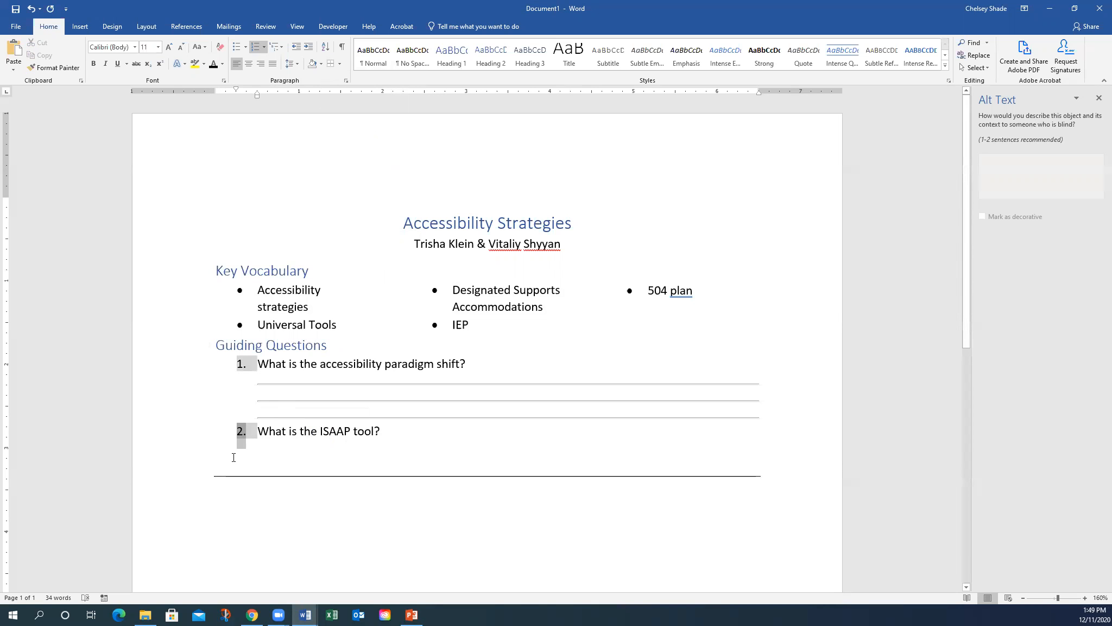
pyautogui.press('Return')
pyautogui.press('Return')
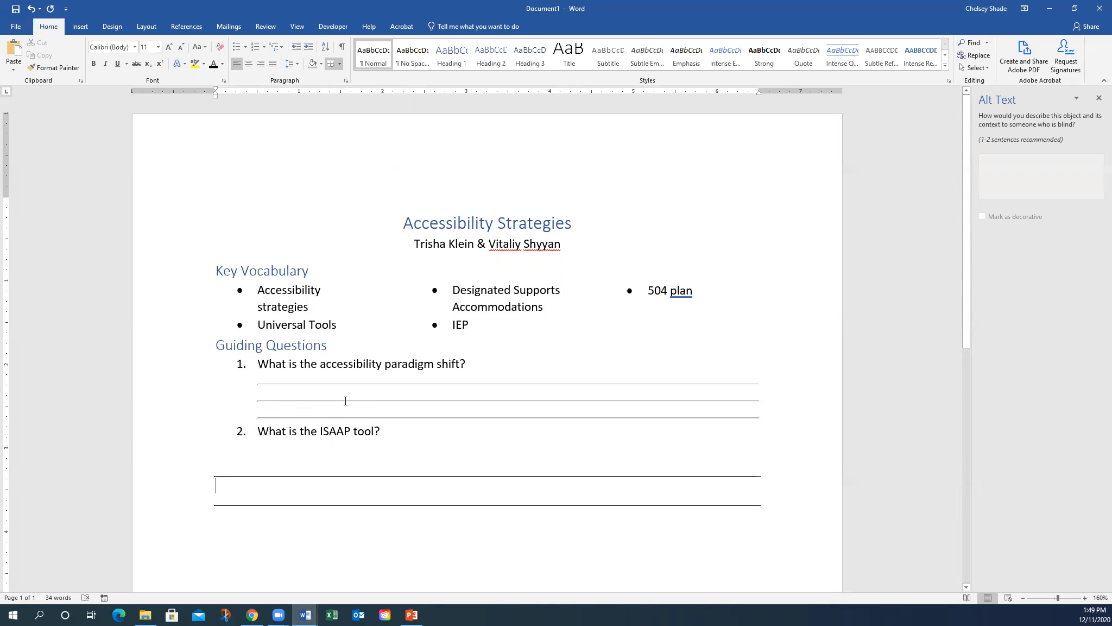
pyautogui.click(265, 465)
pyautogui.doubleClick(398, 495)
pyautogui.moveTo(367, 484); pyautogui.dragTo(353, 463)
pyautogui.press('BackSpace')
# - Copy question 1's three answer lines below question 2 and strip their numbering
pyautogui.moveTo(753, 411); pyautogui.dragTo(260, 381)
pyautogui.hotkey('ctrl', 'c')
pyautogui.click(282, 460)
pyautogui.hotkey('ctrl', 'v')
pyautogui.click(279, 452)
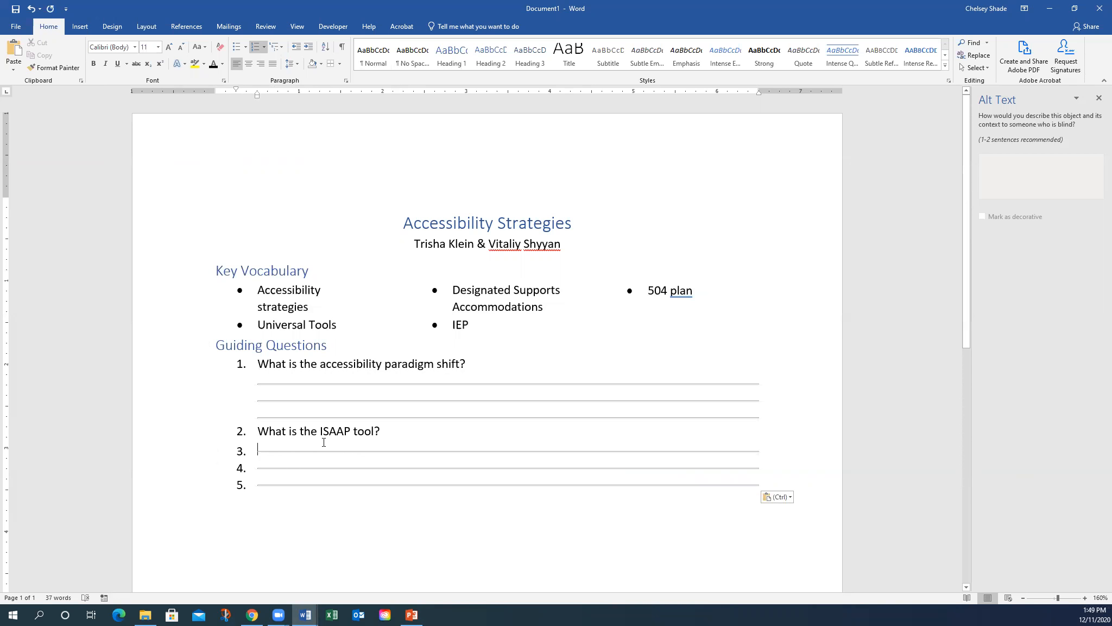
pyautogui.press('BackSpace')
pyautogui.press('Down')
pyautogui.press('BackSpace')
pyautogui.press('Down')
pyautogui.press('BackSpace')
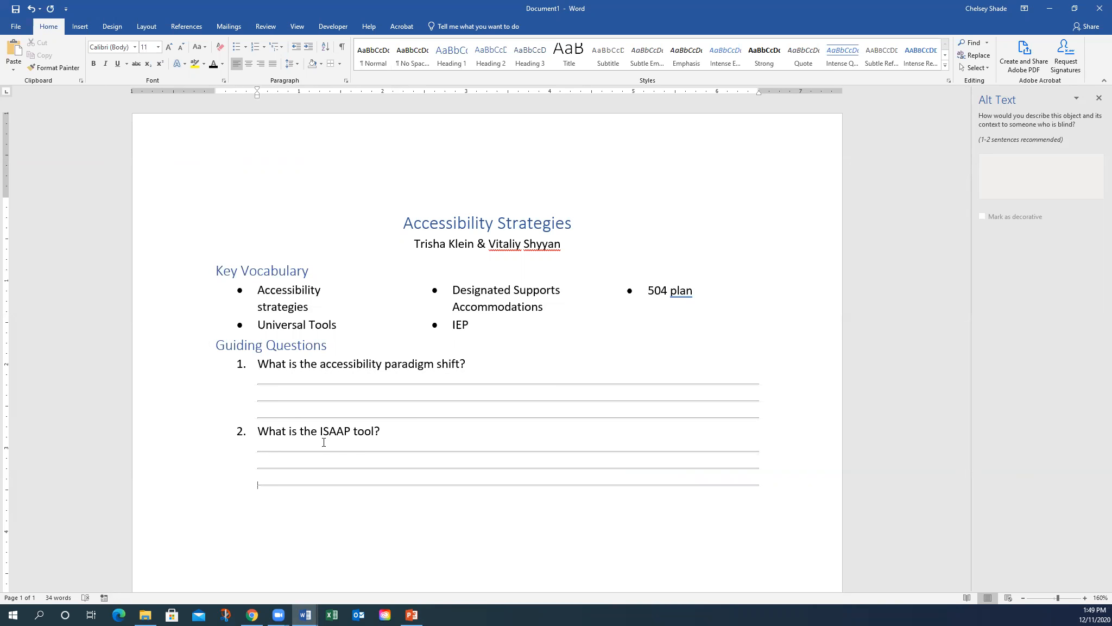
pyautogui.press('Return')
pyautogui.press('BackSpace')
# - Number the empty line as question 3, 'What are the 3 tiers of strategies?'
pyautogui.click(253, 48)
pyautogui.write('What are the ')
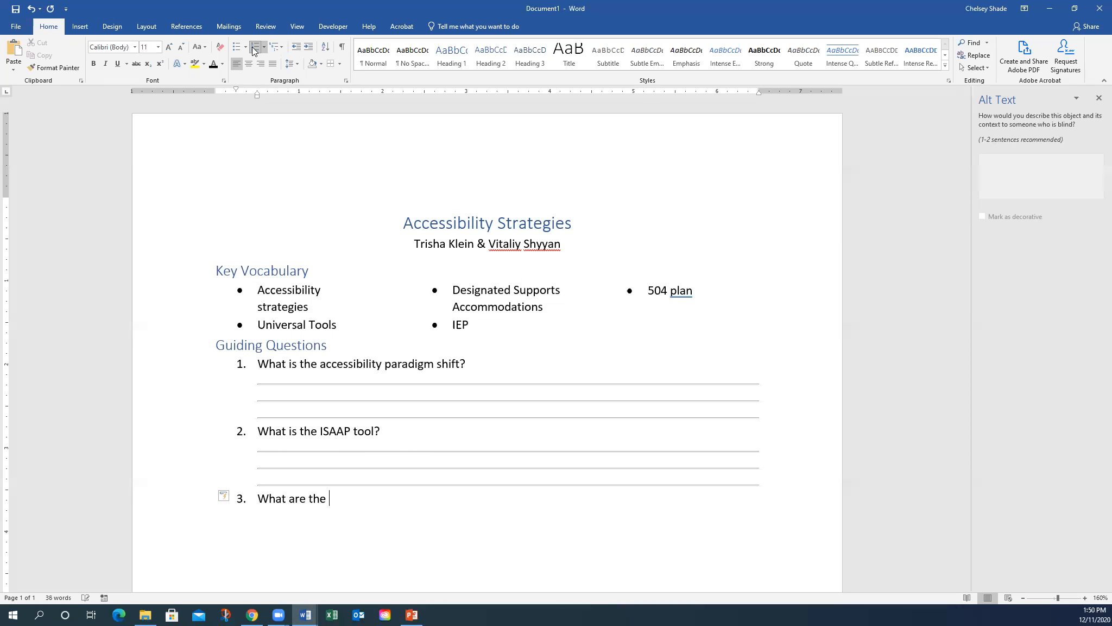
pyautogui.write('3 tiers of strategies?')
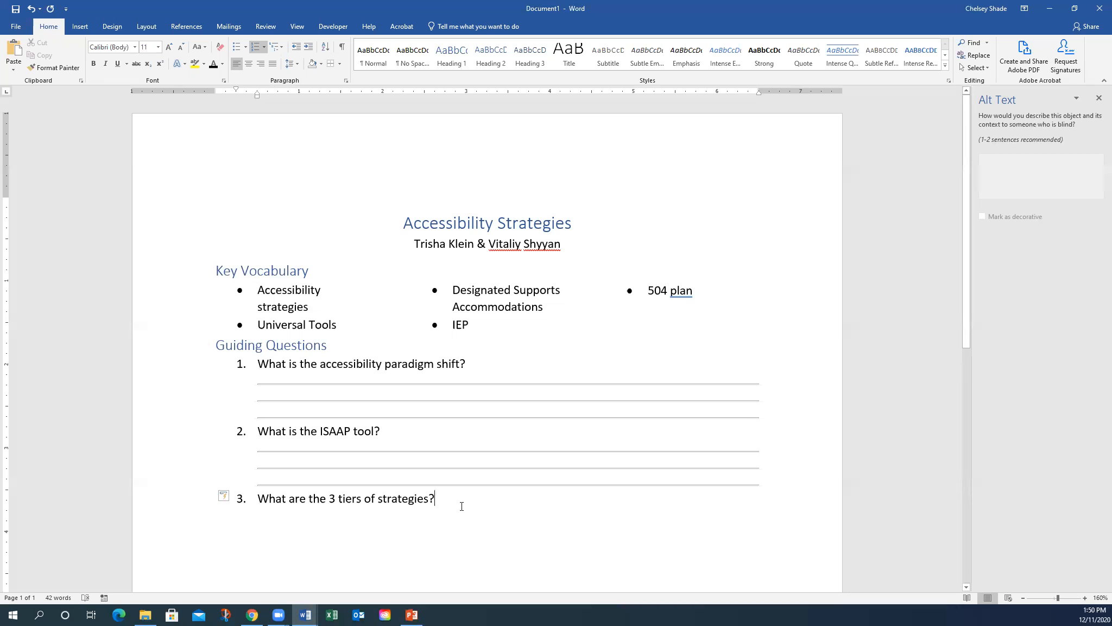
pyautogui.press('BackSpace')
pyautogui.press('BackSpace')
pyautogui.press('Return')
# - Add item 4 reading 'Placeholder' directly below question 3
pyautogui.click(446, 504)
pyautogui.click(265, 515)
pyautogui.write('Placehold')
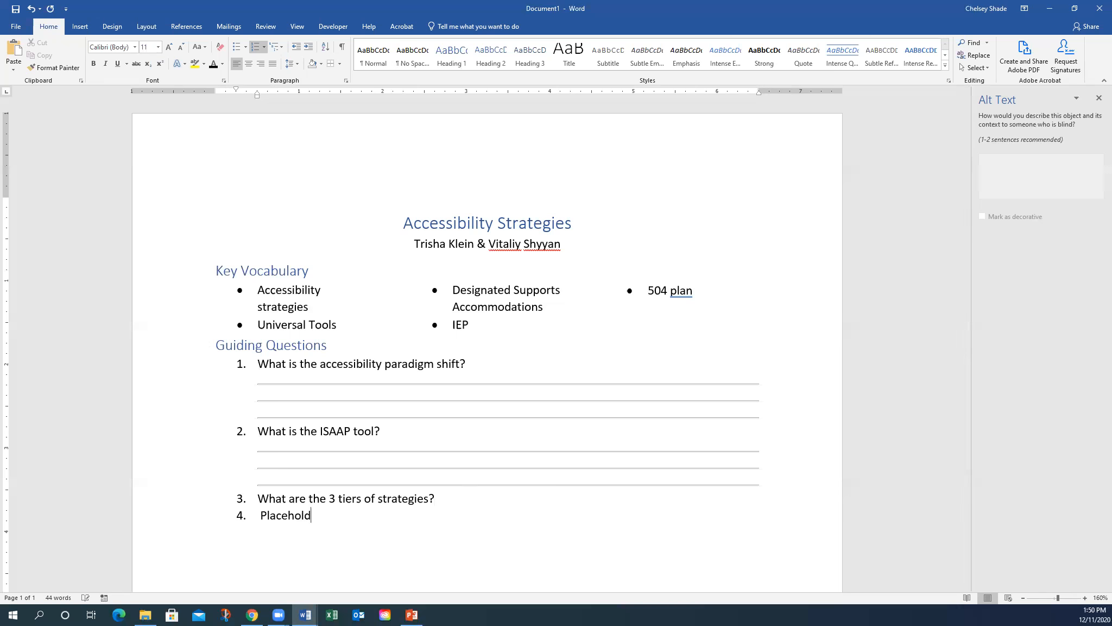
pyautogui.write('er')
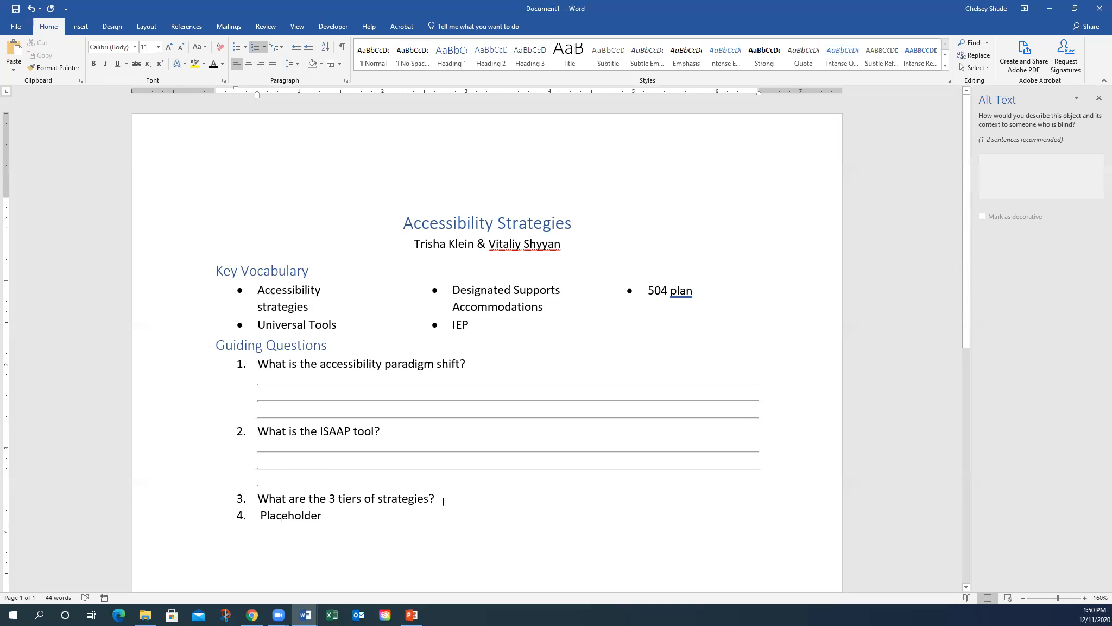
pyautogui.click(473, 500)
pyautogui.press('Return')
pyautogui.press('Return')
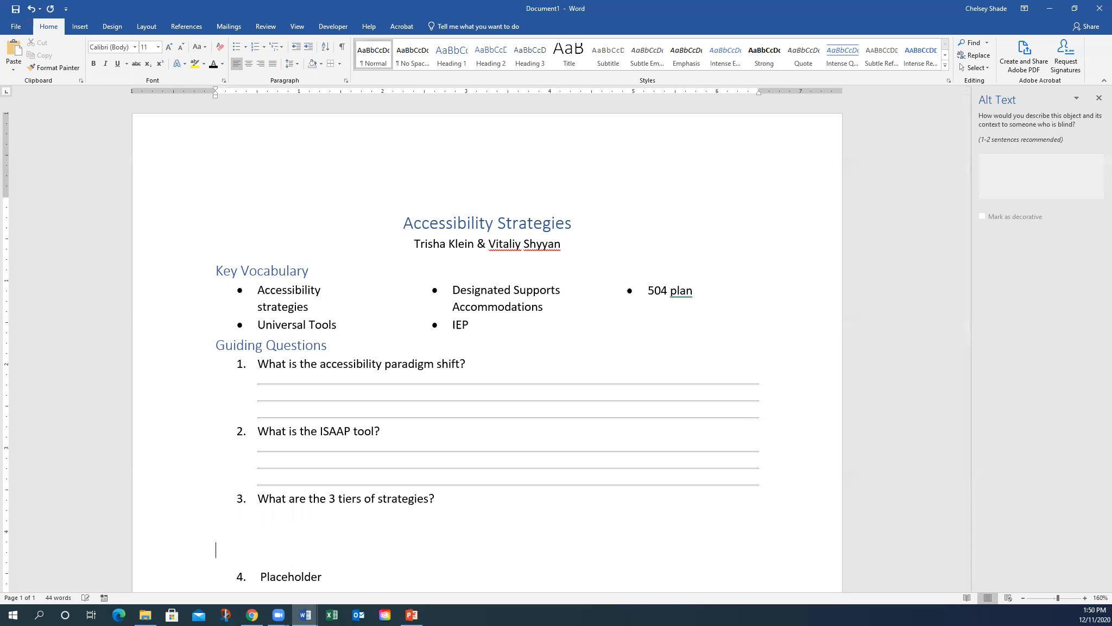
pyautogui.press('BackSpace')
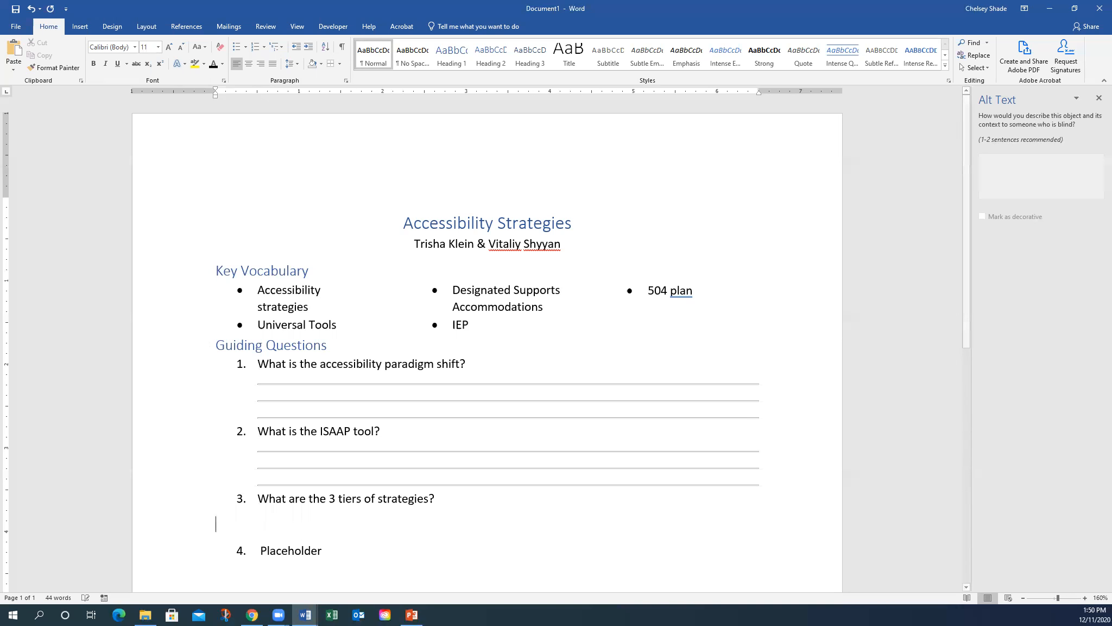
pyautogui.press('BackSpace')
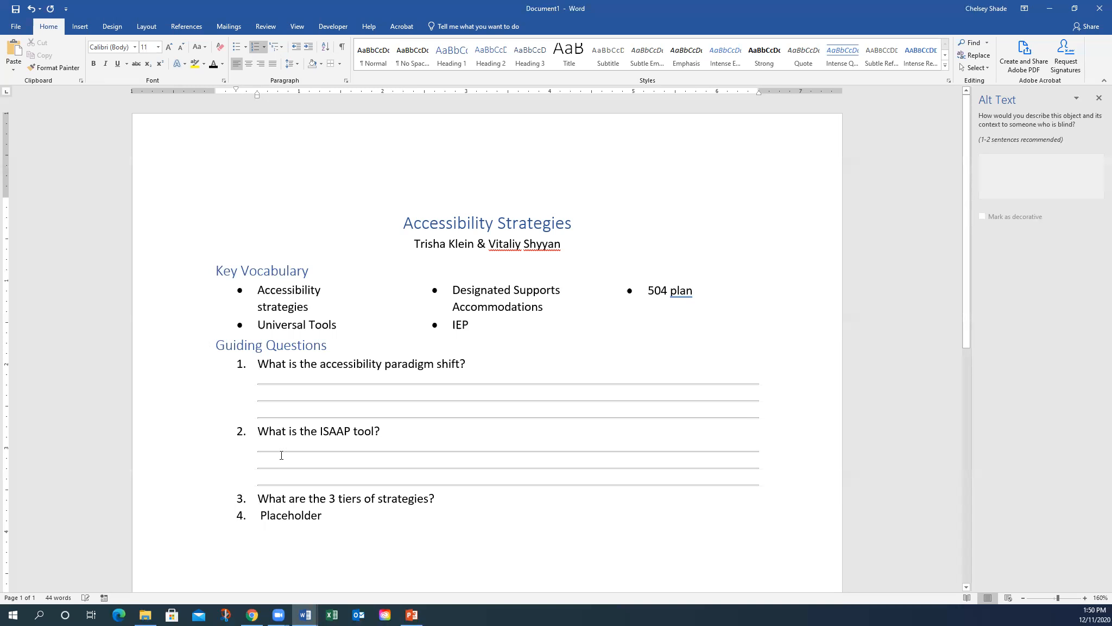
pyautogui.click(146, 28)
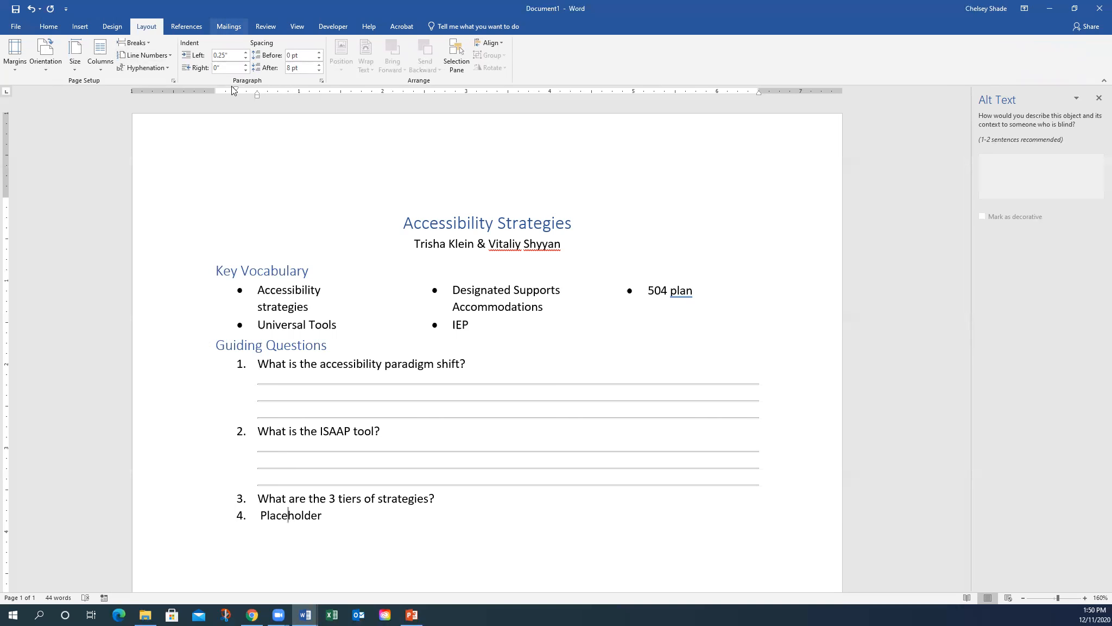
# - Allow spacing between same-style paragraphs and raise the Placeholder item's Spacing Before
pyautogui.click(322, 82)
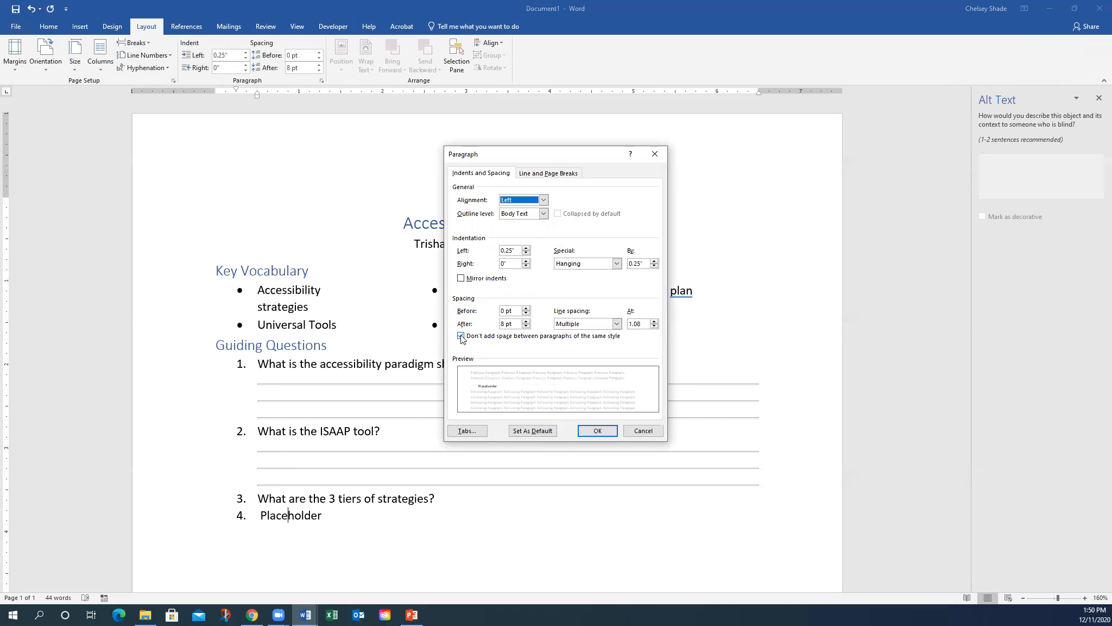
pyautogui.click(462, 337)
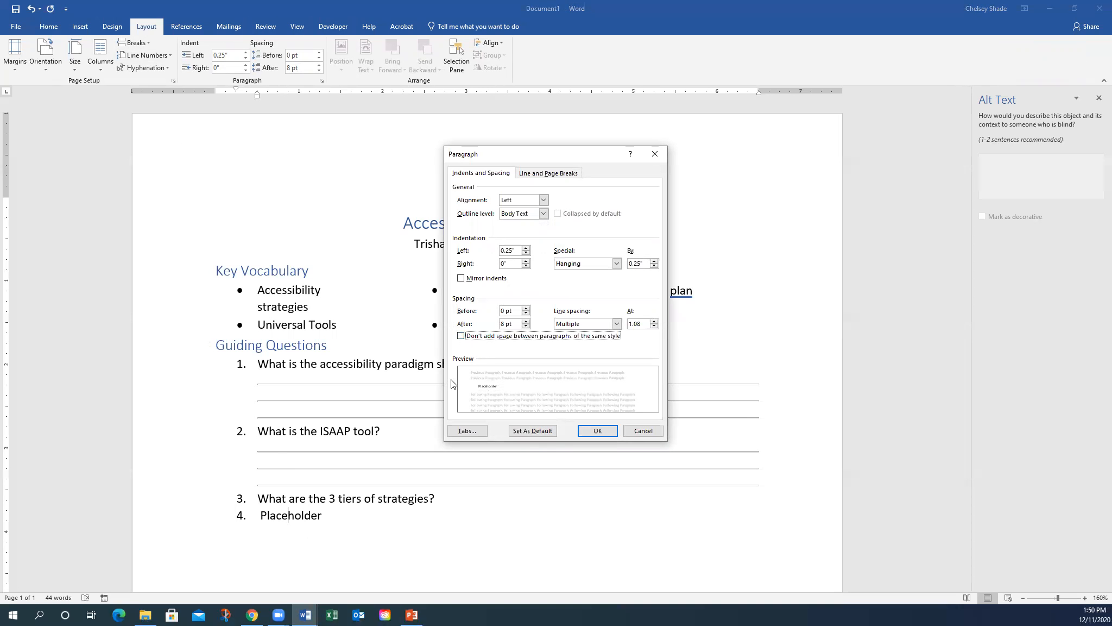
pyautogui.click(590, 430)
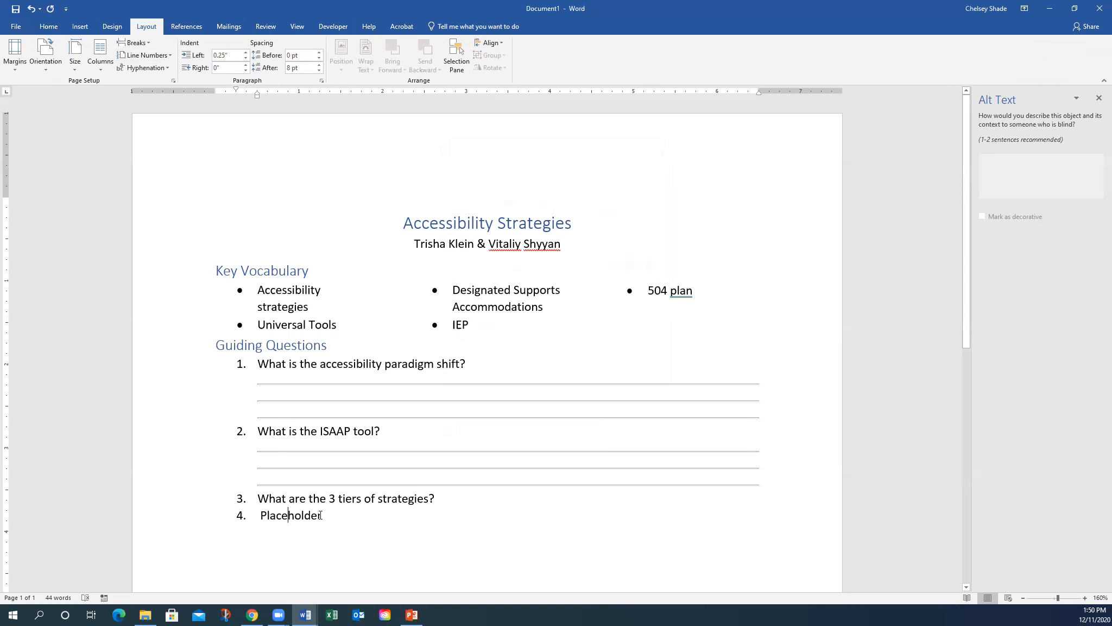
pyautogui.click(282, 515)
pyautogui.click(319, 53)
pyautogui.click(319, 53)
pyautogui.click(319, 53)
pyautogui.click(319, 53)
pyautogui.click(319, 53)
pyautogui.click(319, 52)
pyautogui.click(319, 53)
pyautogui.scroll(-1, 283, 522)
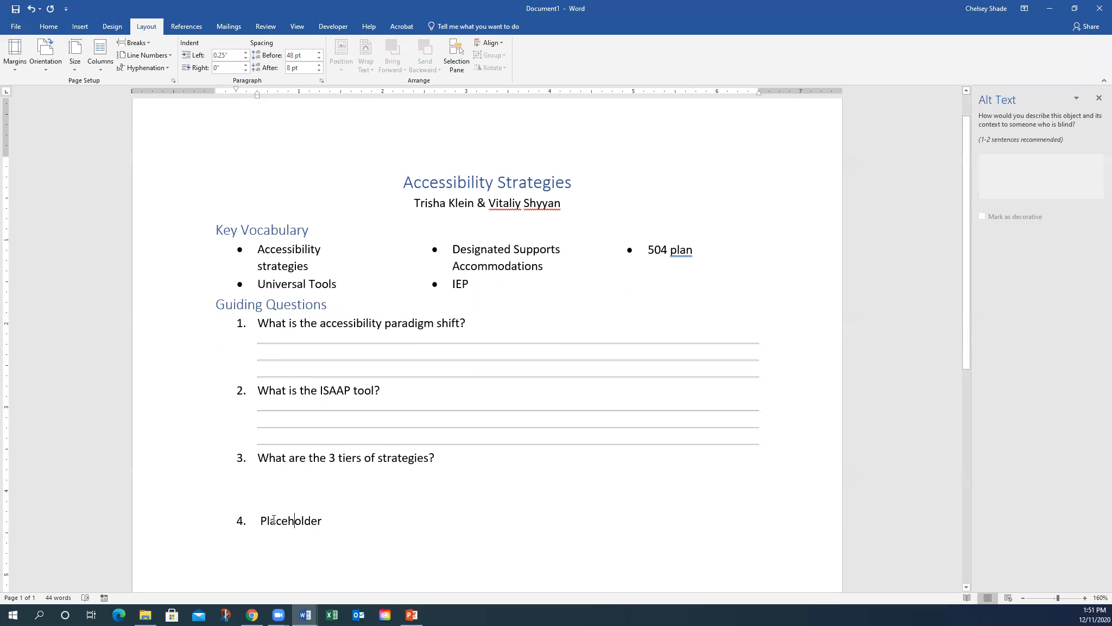
# - Compare the questions' spacing, then start an empty numbered item 5 after Placeholder
pyautogui.moveTo(234, 457); pyautogui.dragTo(330, 530)
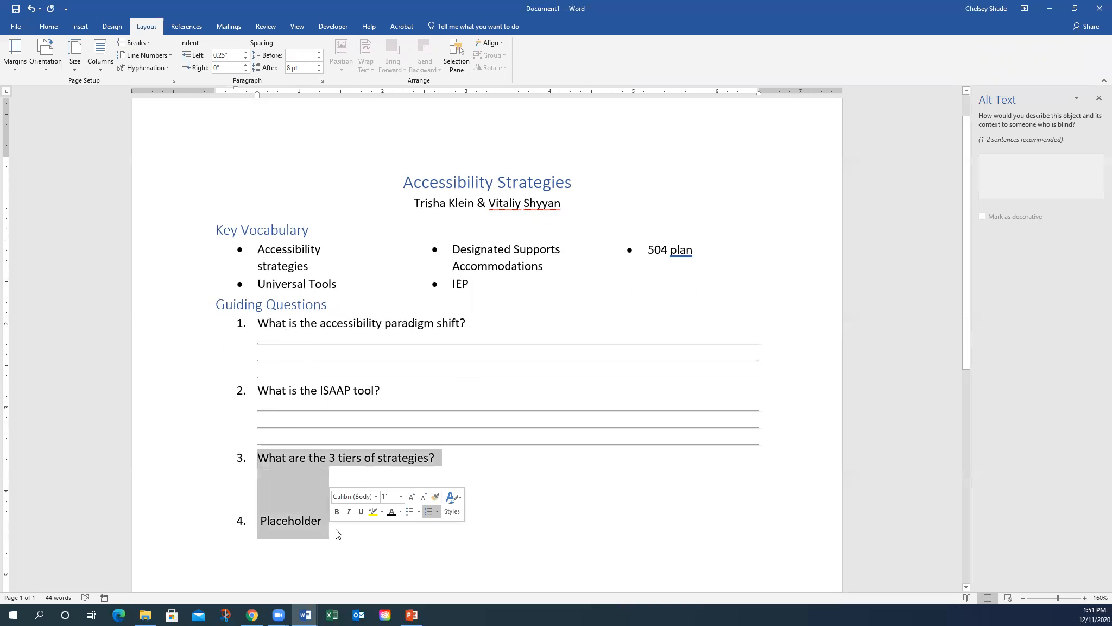
pyautogui.click(259, 323)
pyautogui.moveTo(259, 323); pyautogui.dragTo(318, 379)
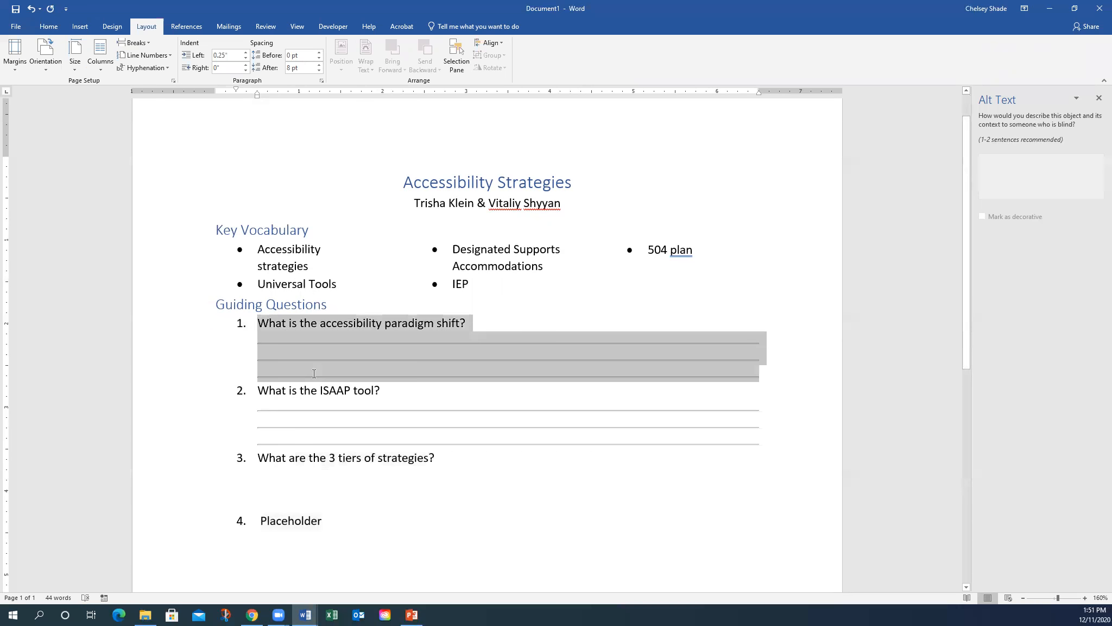
pyautogui.click(341, 522)
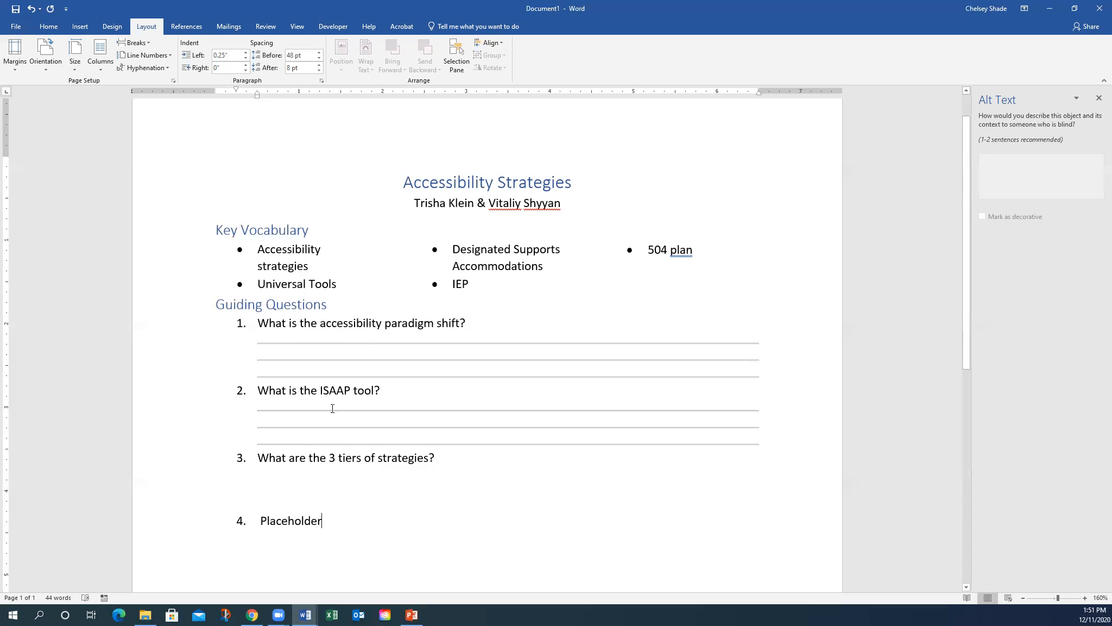
pyautogui.press('Return')
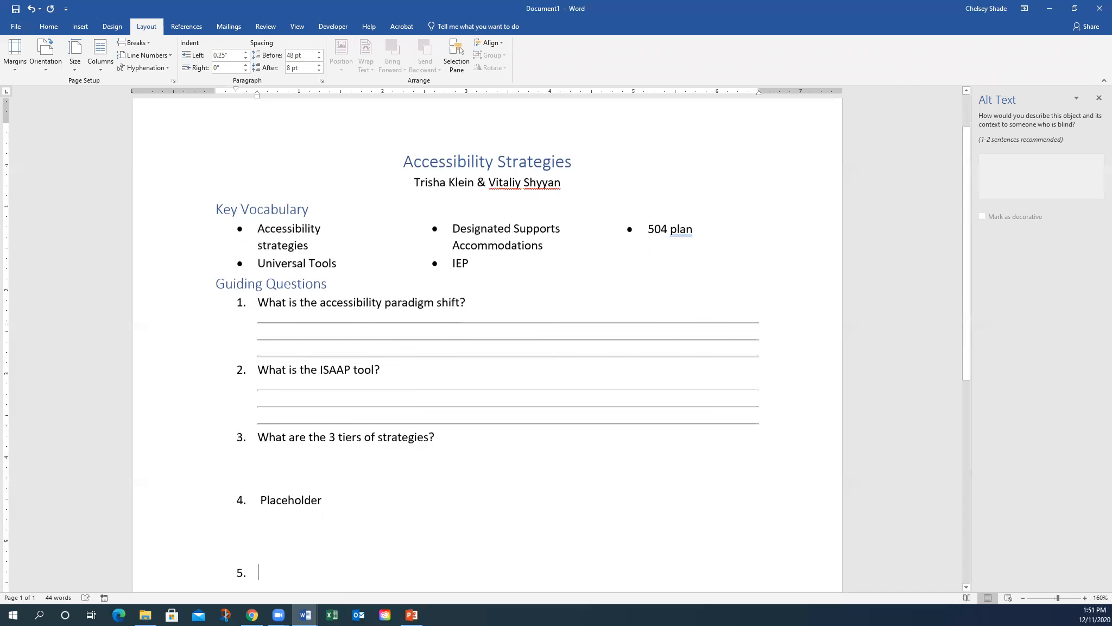
# - Remove item 5's number and insert a Next Page section break to start page two
pyautogui.press('BackSpace')
pyautogui.press('BackSpace')
pyautogui.press('BackSpace')
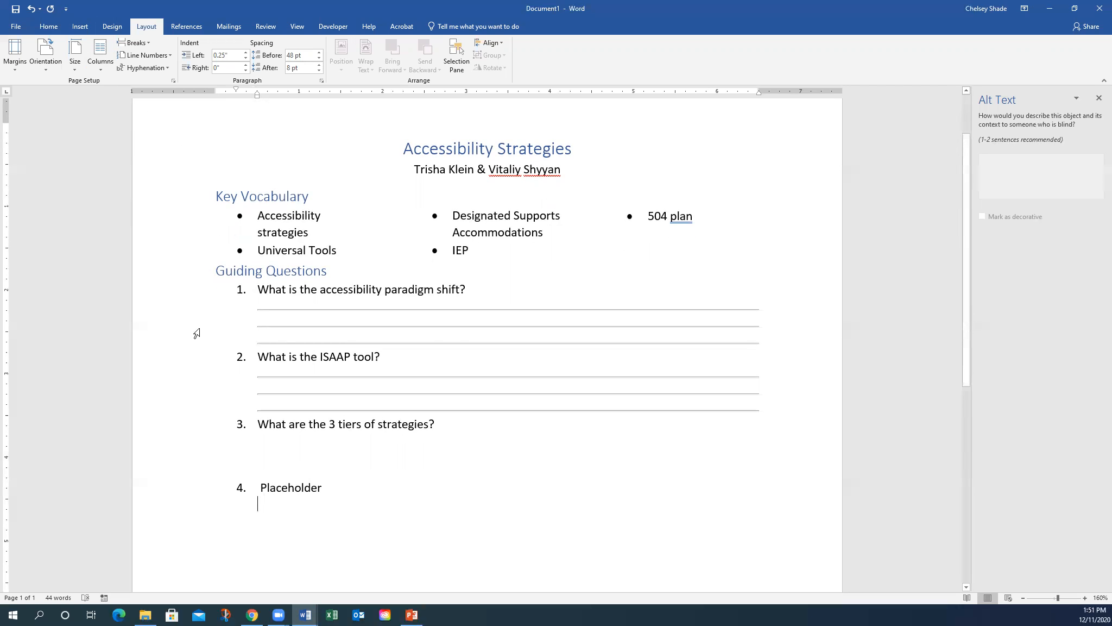
pyautogui.click(149, 42)
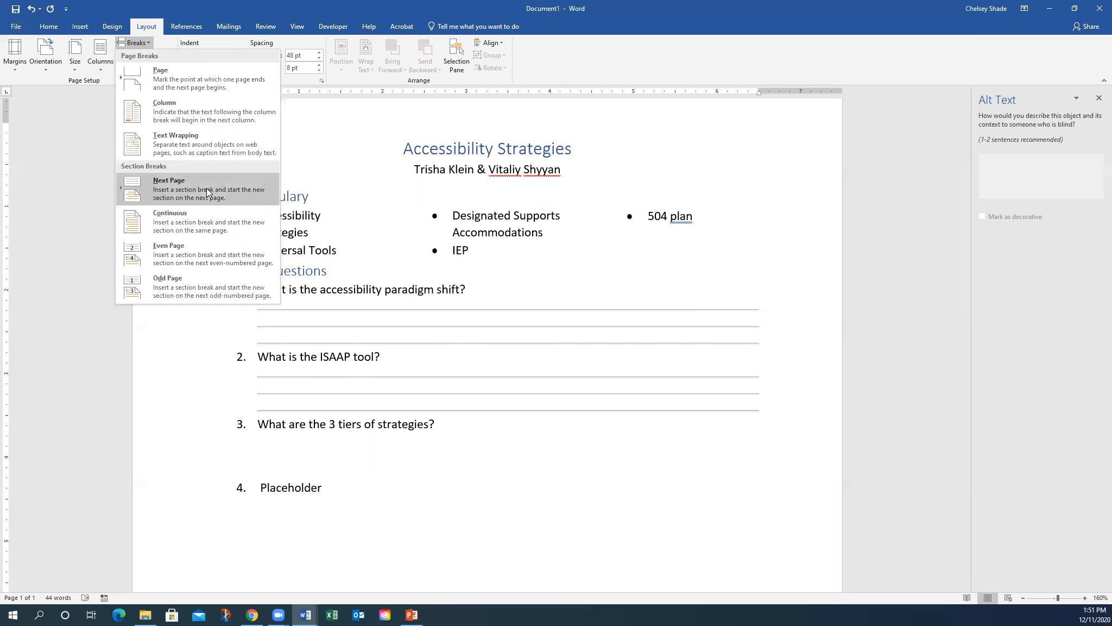
pyautogui.click(192, 189)
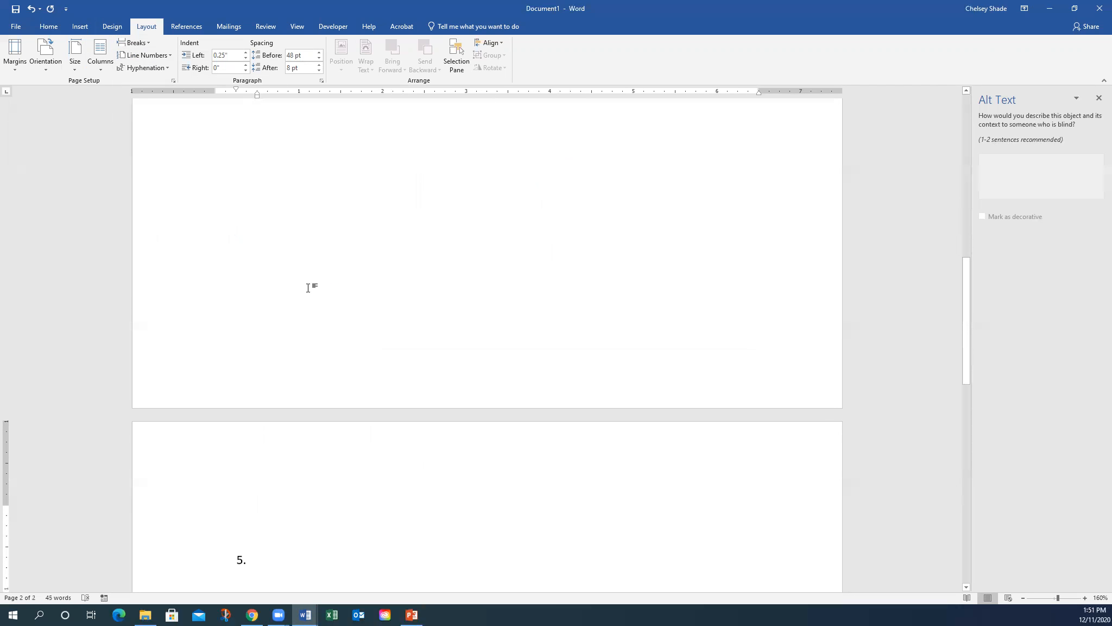
# - Add an un-numbered Heading 1 line reading 'Answer Key' at the top of page 2
pyautogui.click(47, 27)
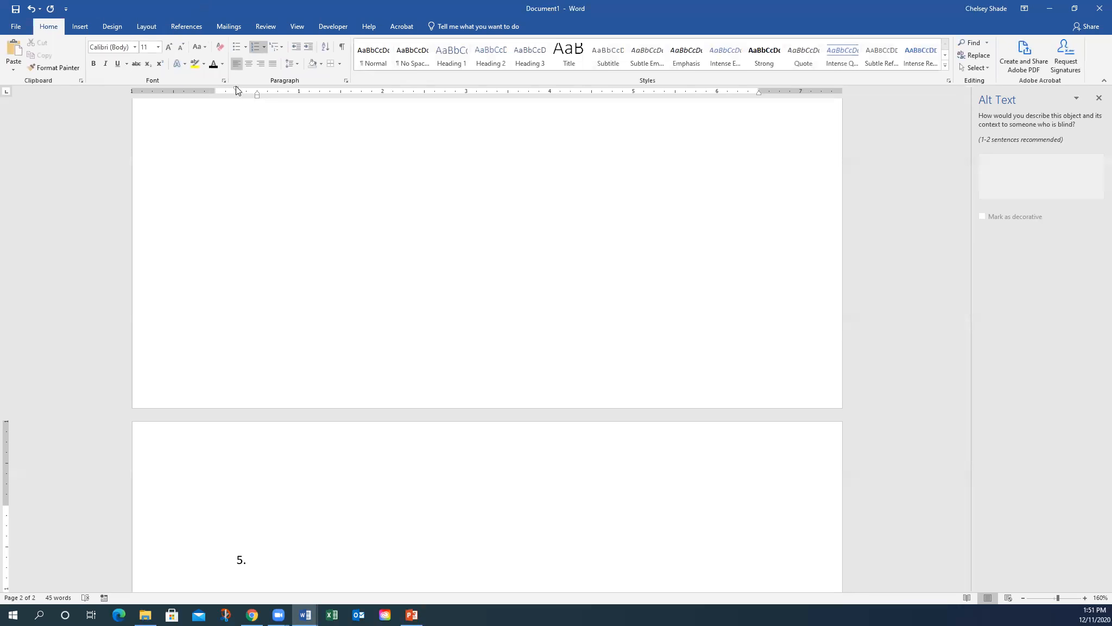
pyautogui.click(252, 46)
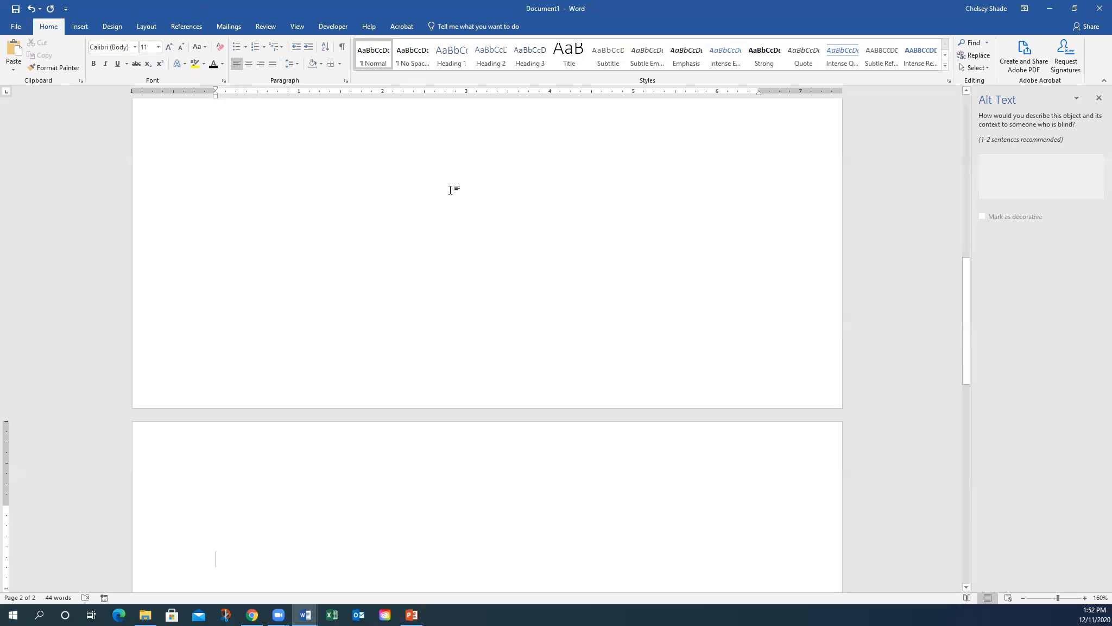
pyautogui.click(448, 64)
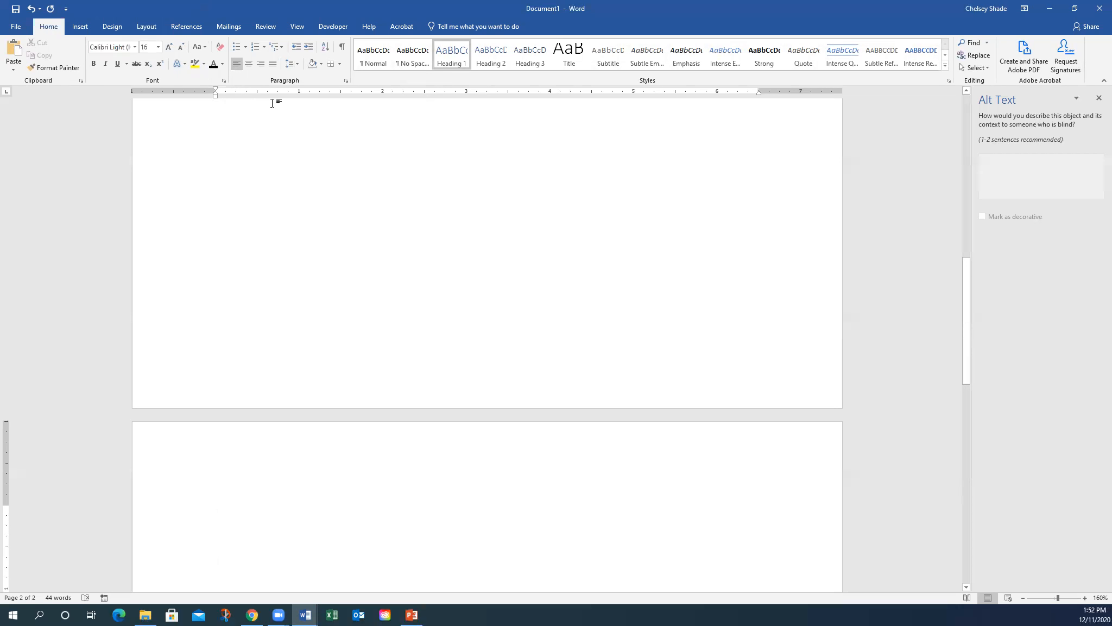
pyautogui.write('Answer Key')
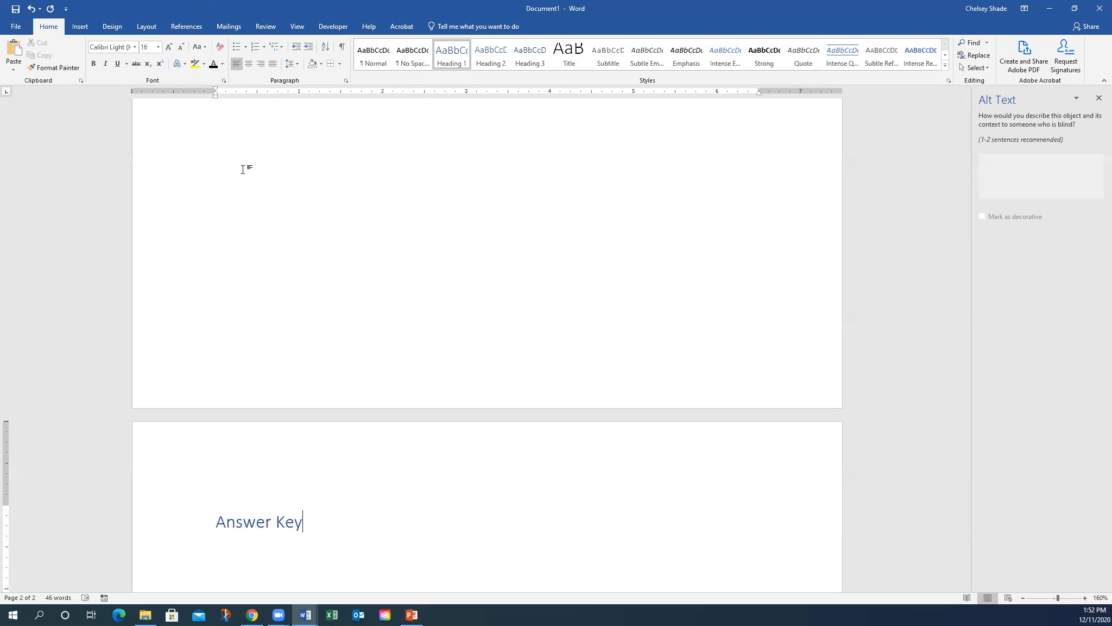
pyautogui.press('Return')
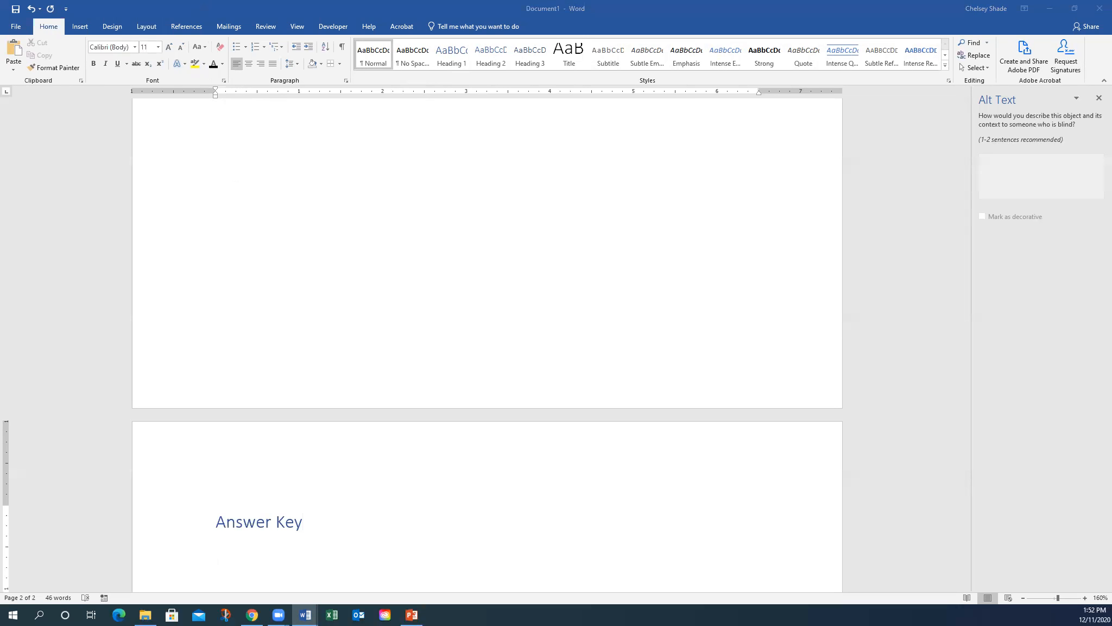
# - Paste the copied question text below the Answer Key heading
pyautogui.click(252, 551)
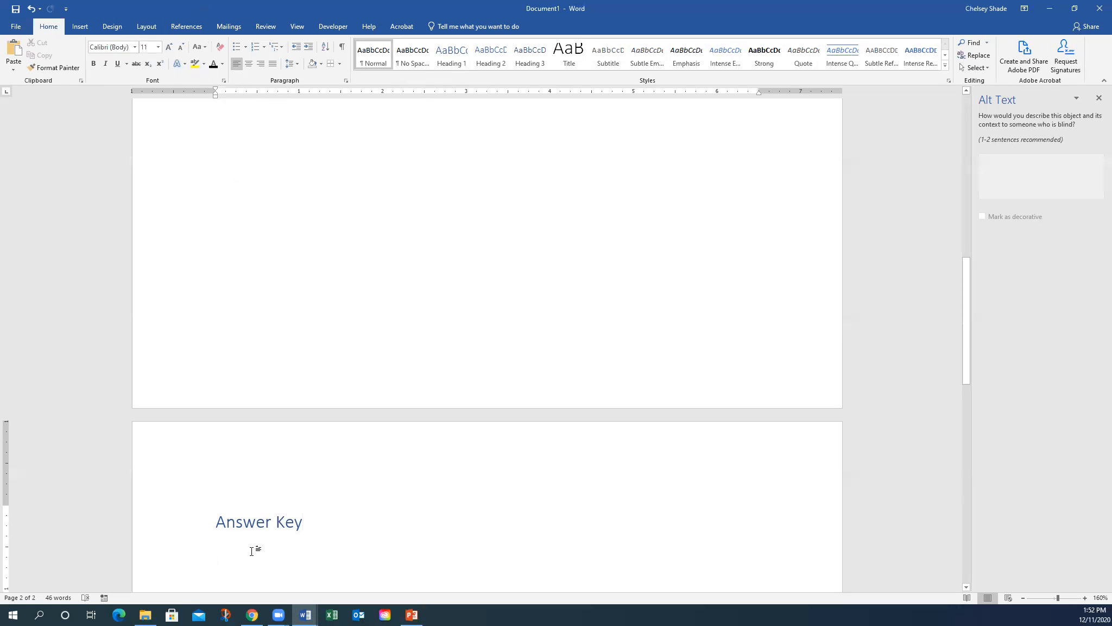
pyautogui.write('What is the accessibility paradigm shift? Customize resources so they are unique to students’ needs/preferences. Provide accessibility resource to all students, not just those with documented disabilities.')
pyautogui.click(545, 549)
# - Keep the pasted question's source formatting so the Answer Key heading stays black
pyautogui.click(534, 576)
pyautogui.moveTo(739, 524); pyautogui.dragTo(302, 509)
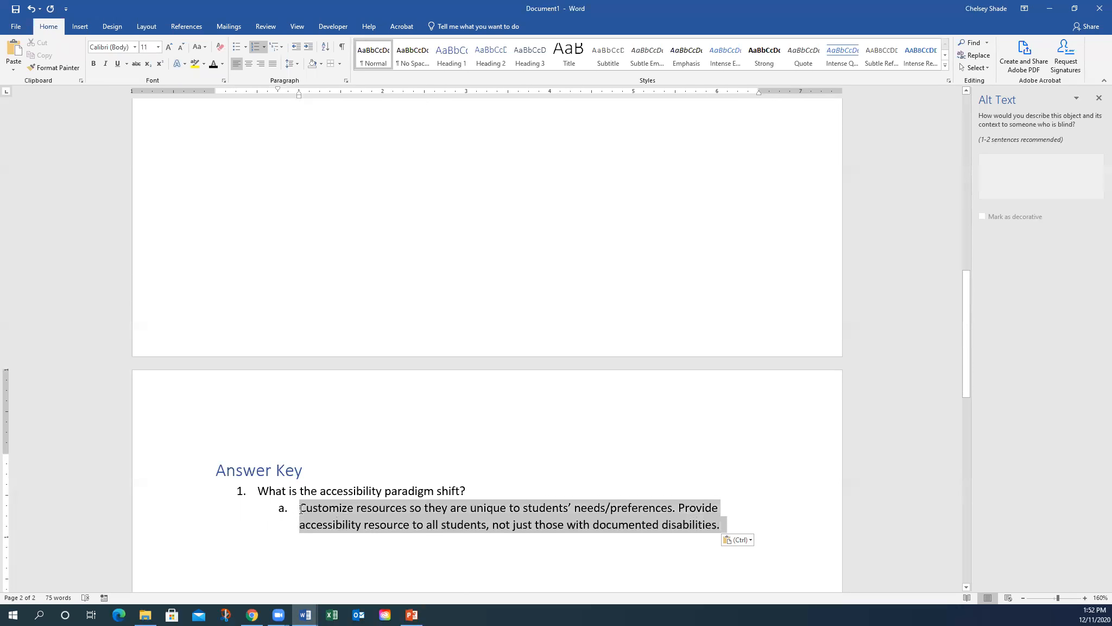
pyautogui.click(501, 482)
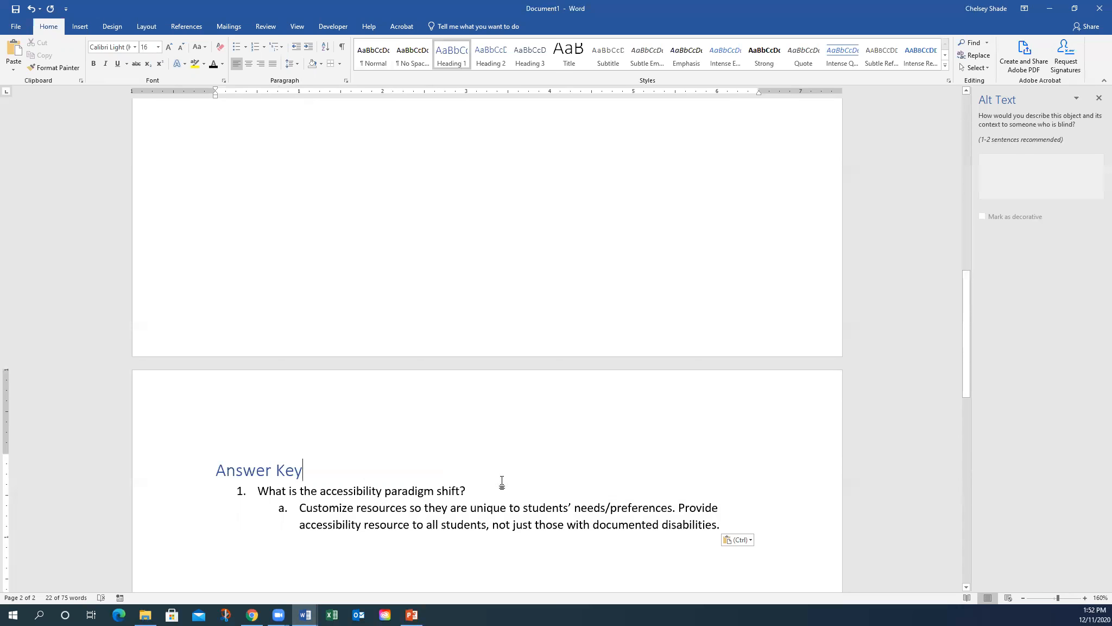
pyautogui.hotkey('ctrl', 'a')
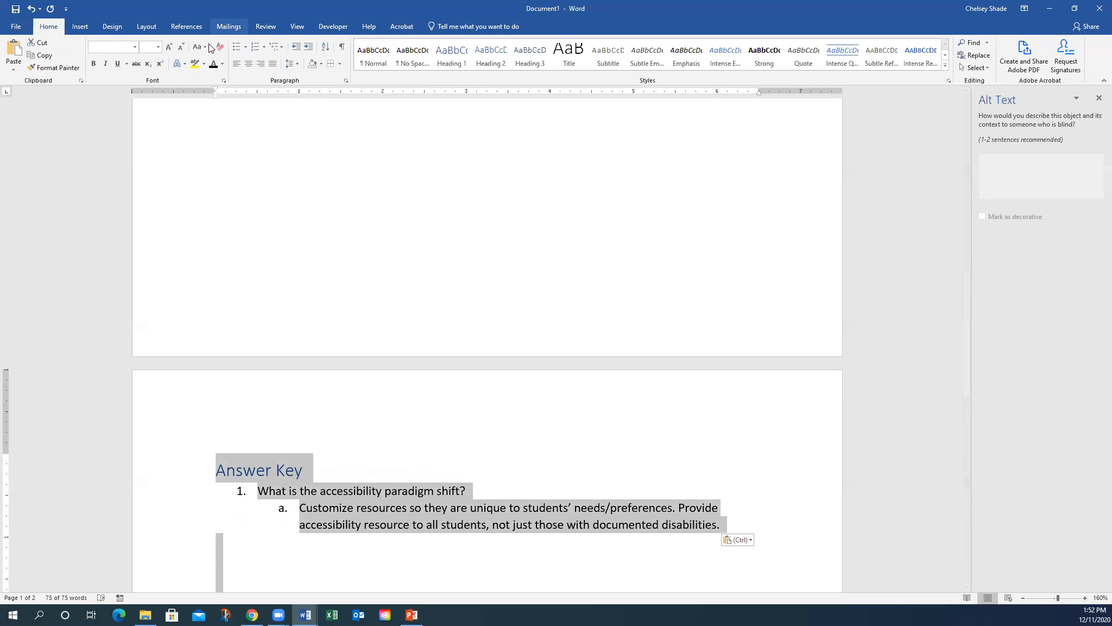
pyautogui.click(226, 471)
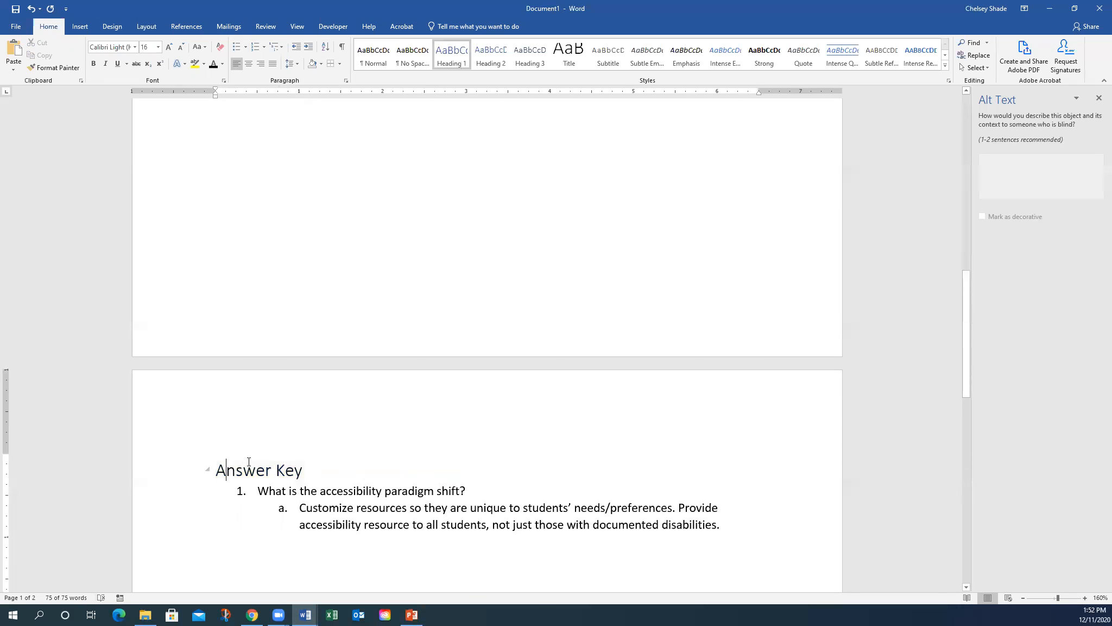
# - Colour the answer paragraph under question 1 red
pyautogui.click(435, 508)
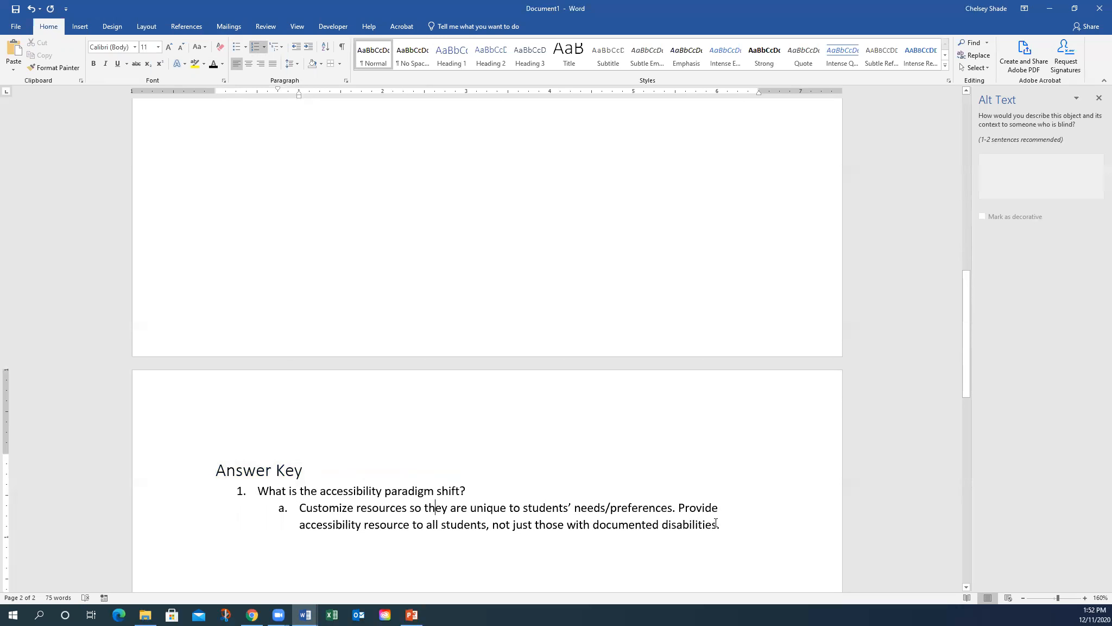
pyautogui.tripleClick(703, 523)
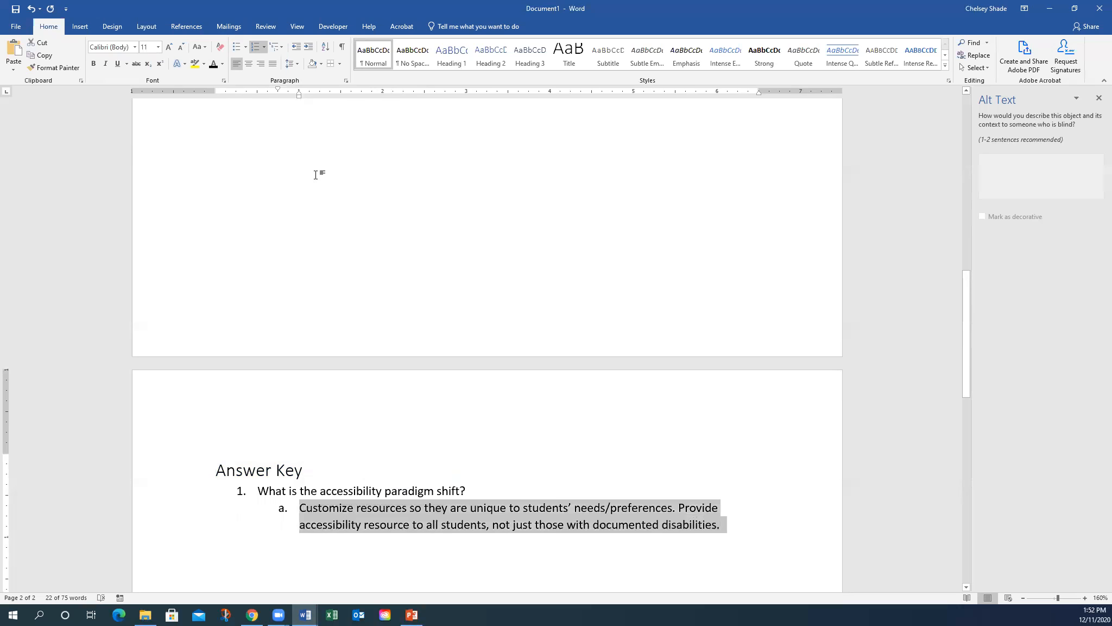
pyautogui.click(222, 63)
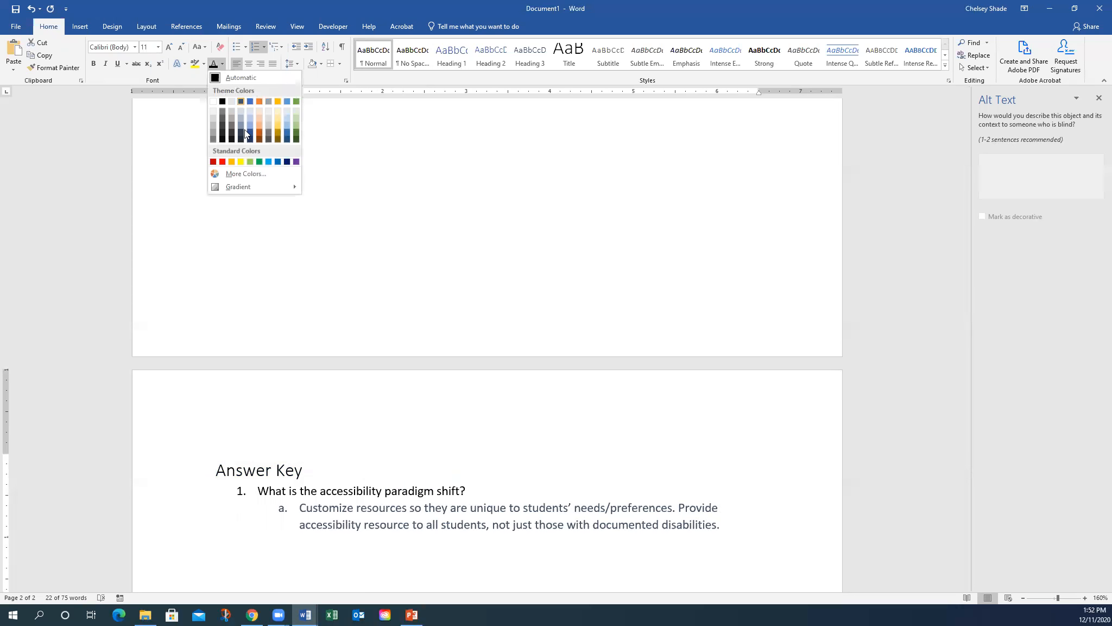
pyautogui.click(221, 165)
pyautogui.click(422, 547)
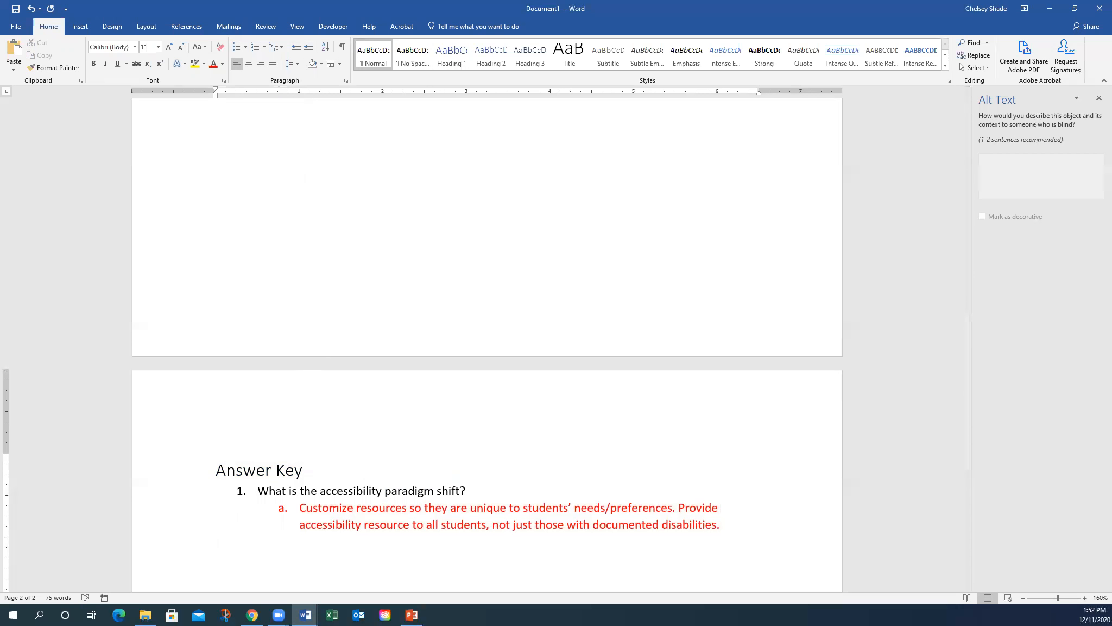
pyautogui.hotkey('alt', 'Tab')
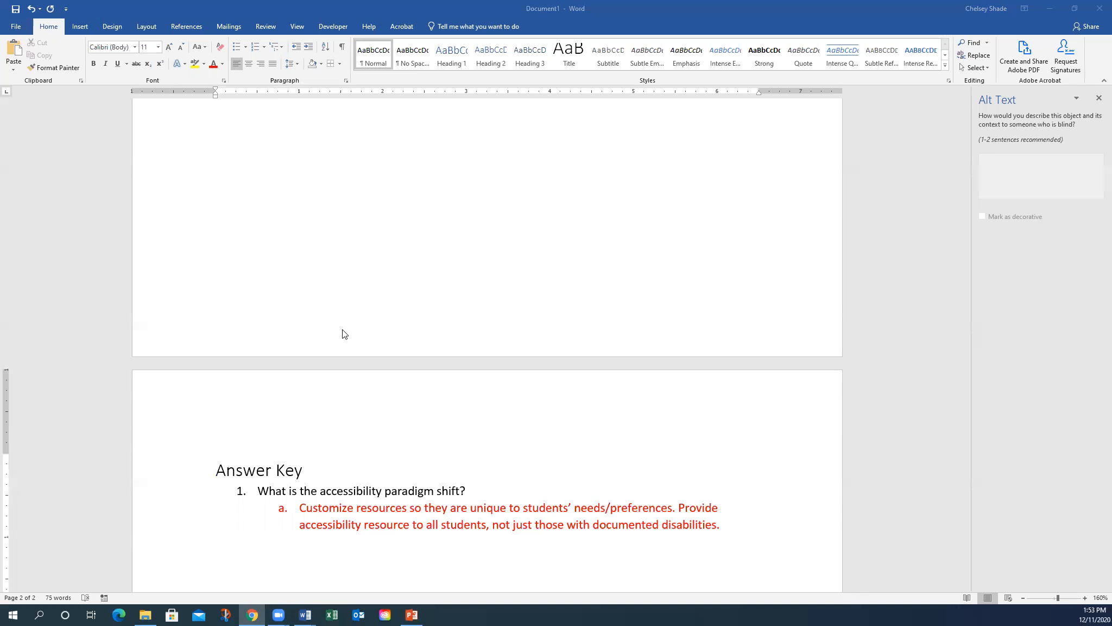
# - View the red answer colour's exact RGB values under More Colors' Custom tab, then close the chooser unchanged
pyautogui.scroll(-1, 424, 506)
pyautogui.scroll(1, 423, 509)
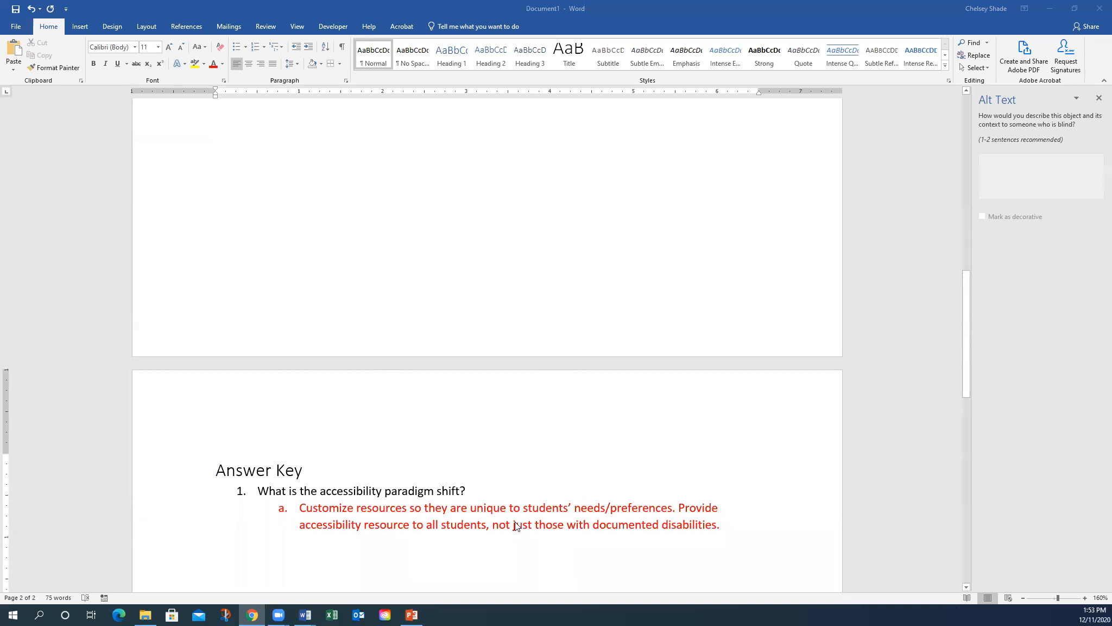
pyautogui.moveTo(724, 526); pyautogui.dragTo(288, 509)
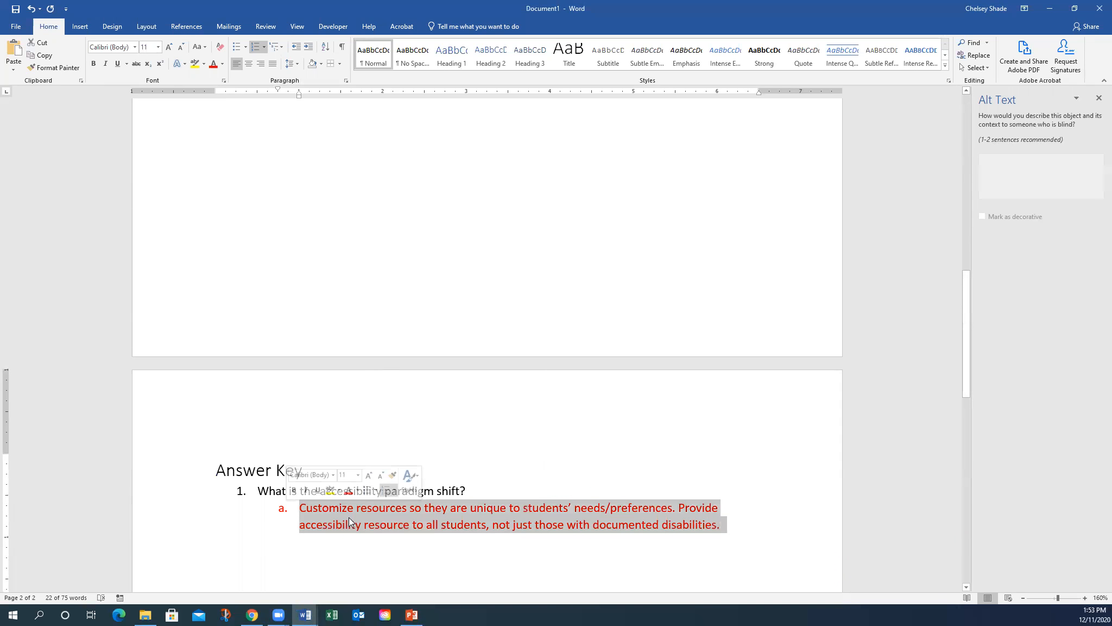
pyautogui.rightClick(437, 516)
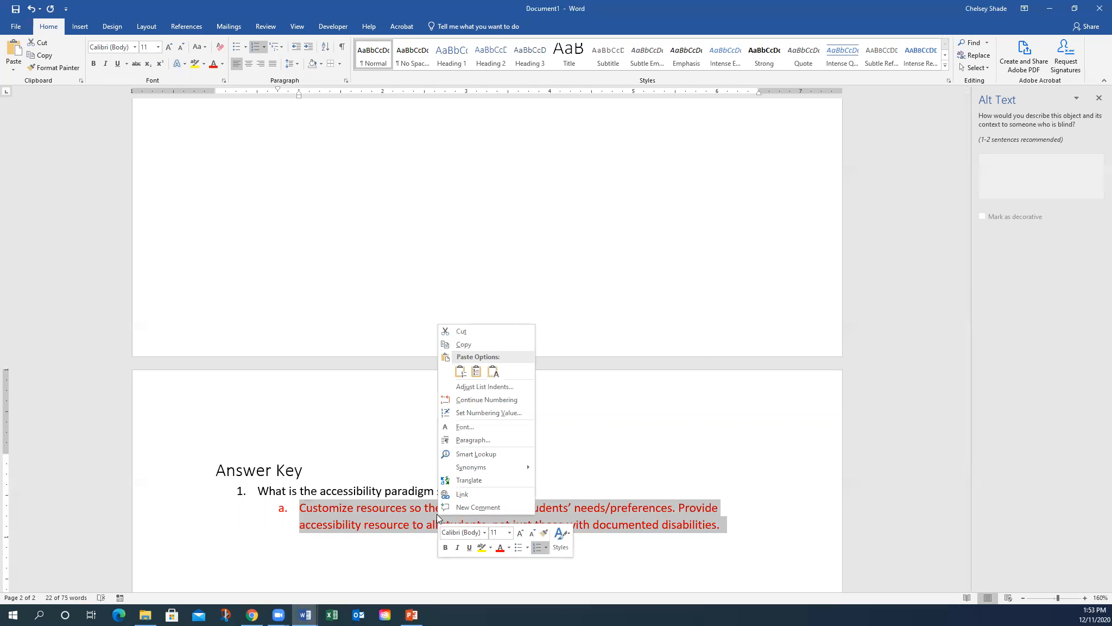
pyautogui.click(509, 547)
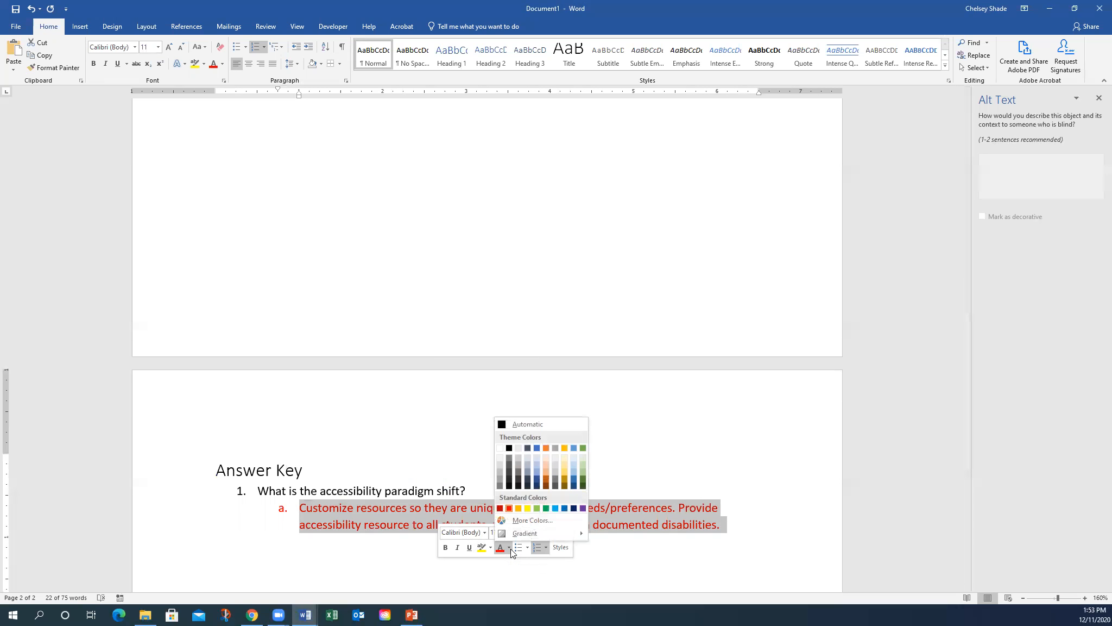
pyautogui.click(527, 520)
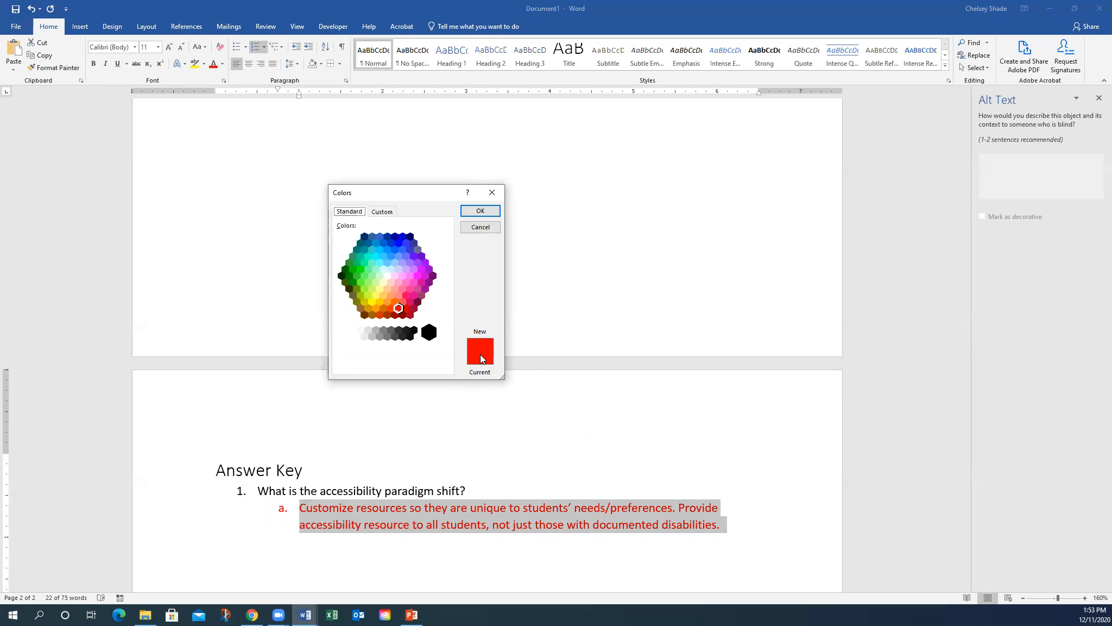
pyautogui.click(391, 212)
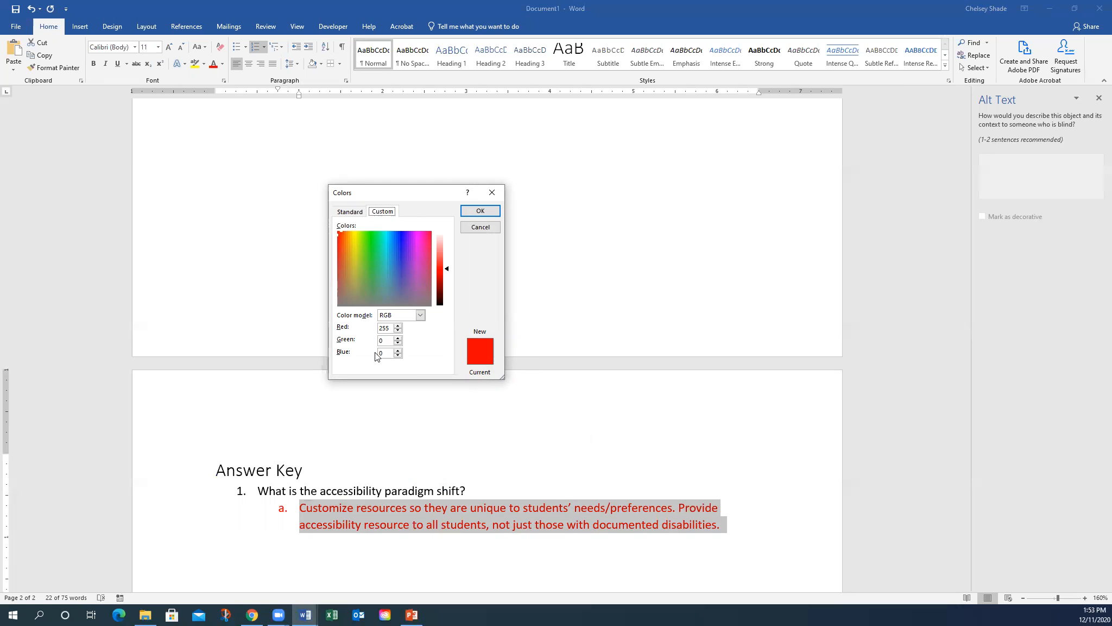
pyautogui.click(500, 190)
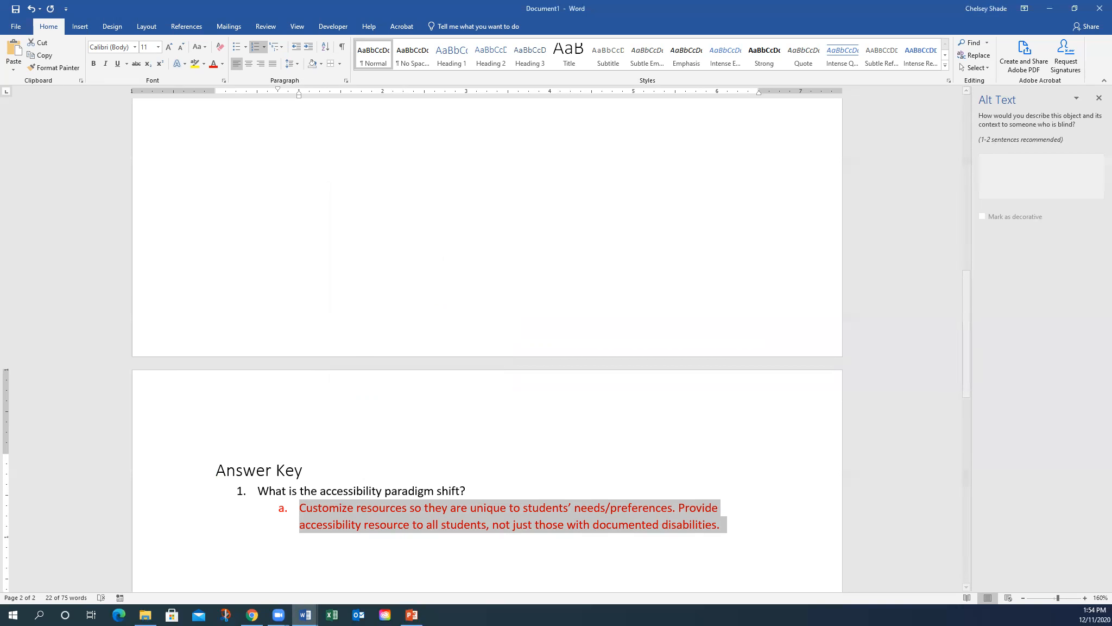
# - Convert RGB 255, 0, 0 to its hex code, #FF0000
pyautogui.hotkey('alt', 'Tab')
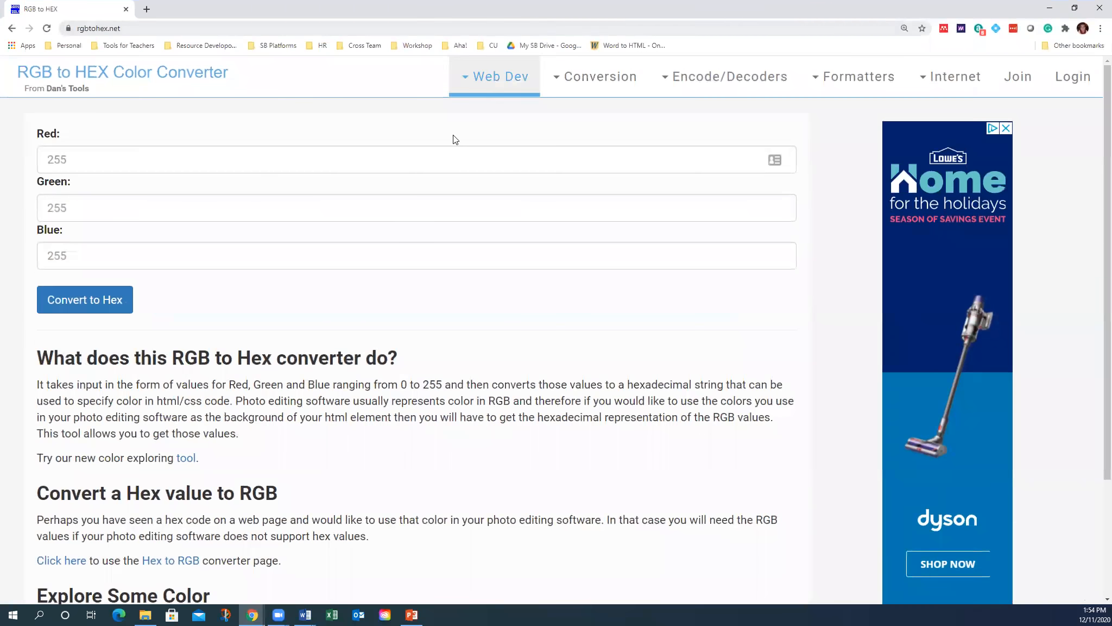
pyautogui.click(75, 147)
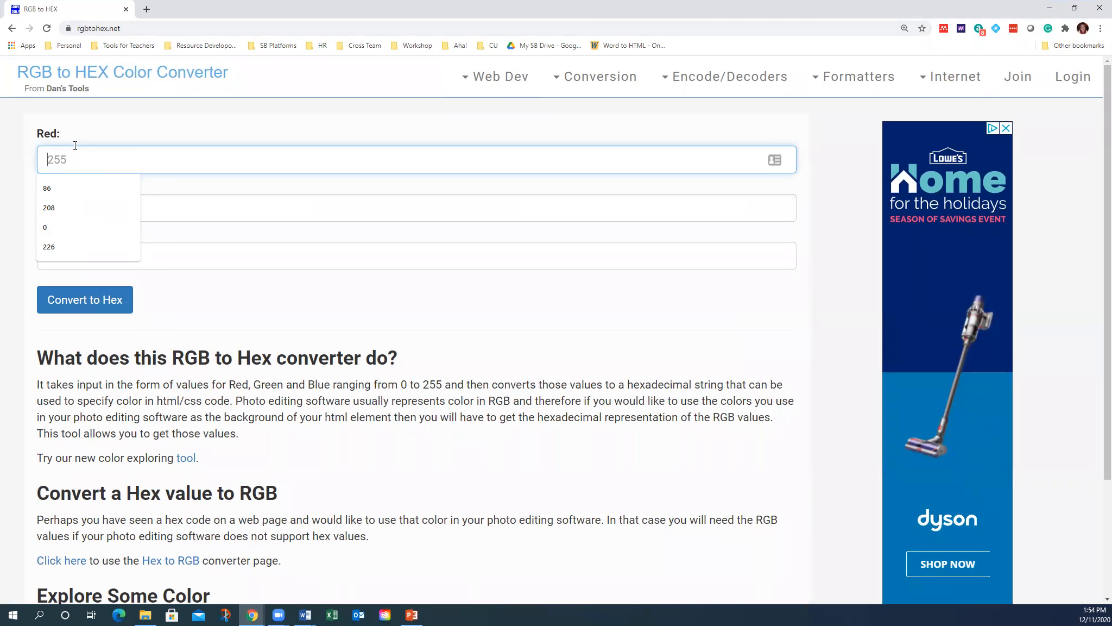
pyautogui.write('255')
pyautogui.press('Tab')
pyautogui.write('0')
pyautogui.press('Tab')
pyautogui.write('0')
pyautogui.click(58, 315)
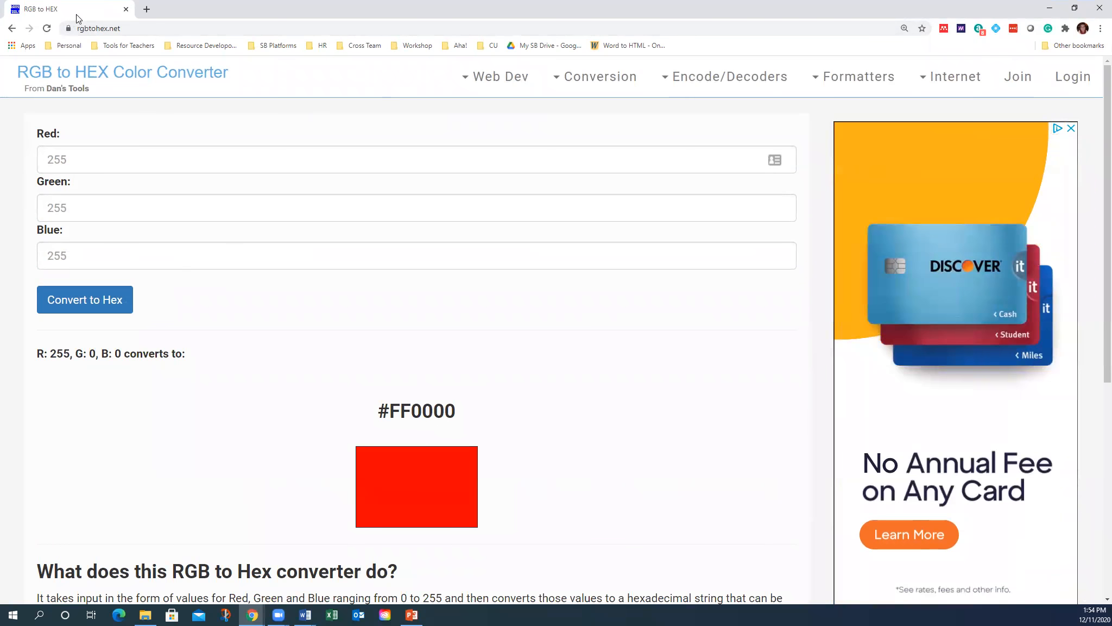
pyautogui.moveTo(76, 14); pyautogui.dragTo(0, 15)
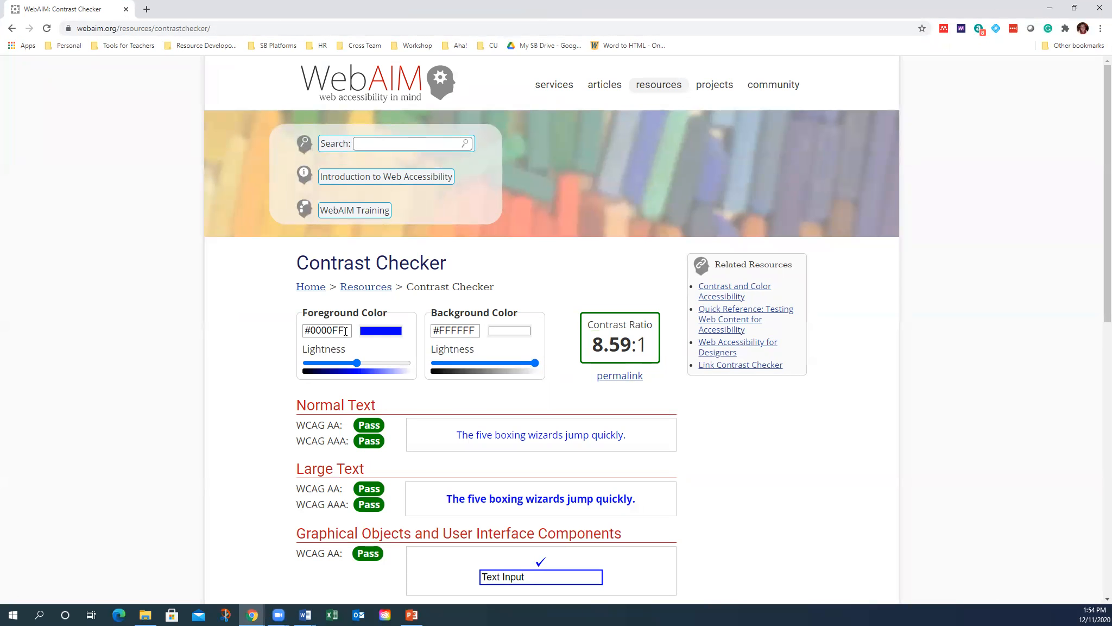
# - Test foreground FF0000 against a 000000 background, then against #FFFFFF
pyautogui.moveTo(345, 331); pyautogui.dragTo(304, 331)
pyautogui.write('FF')
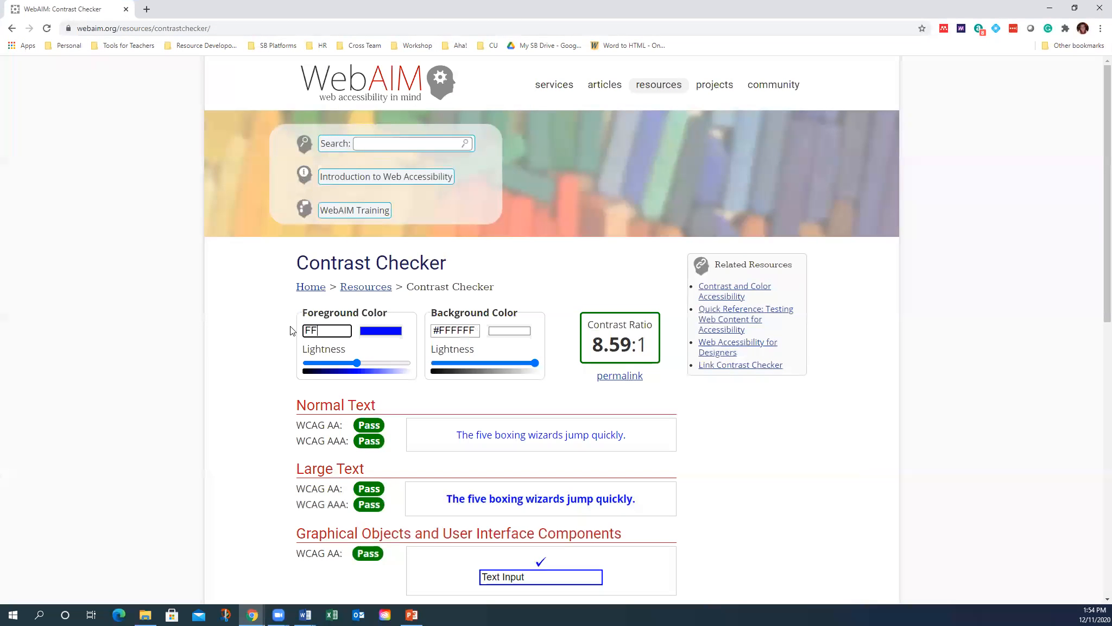
pyautogui.write('0000')
pyautogui.press('Tab')
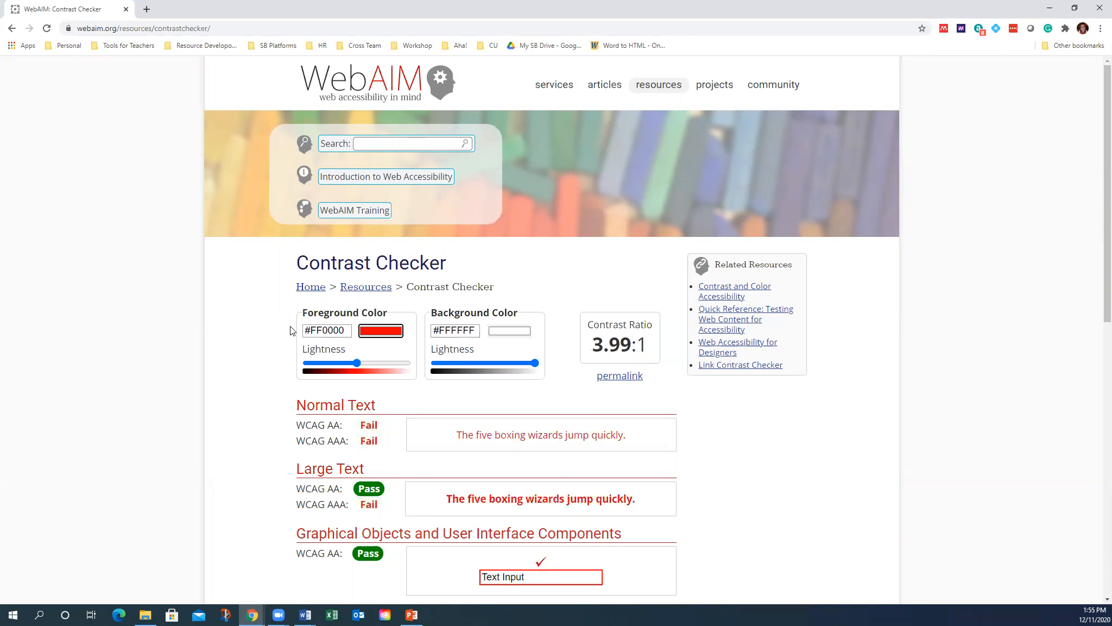
pyautogui.click(466, 329)
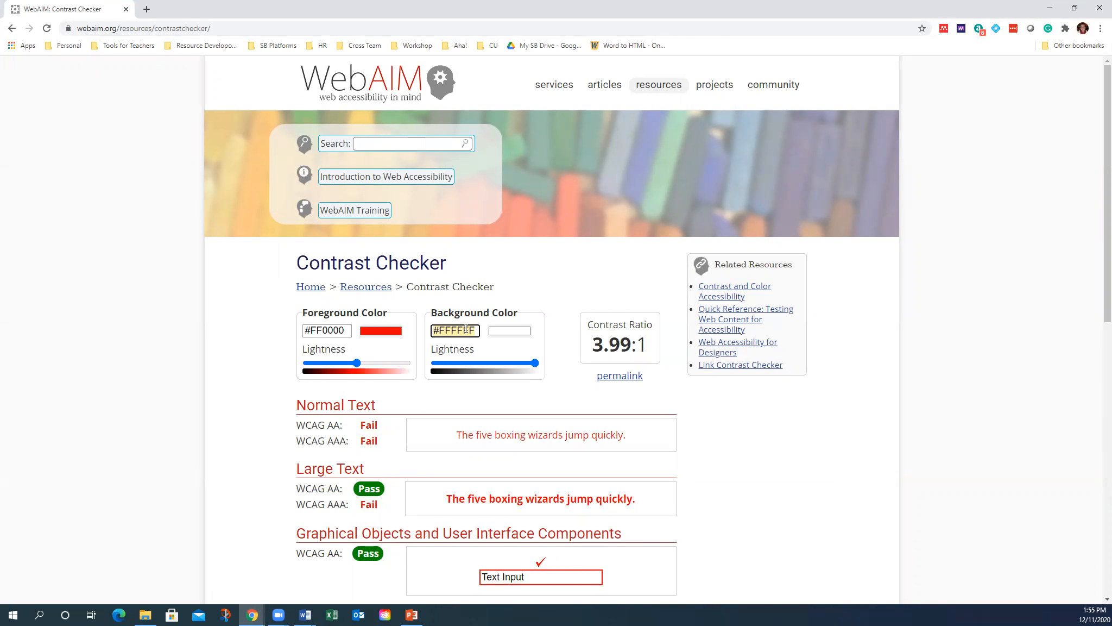
pyautogui.write('000000')
pyautogui.press('Tab')
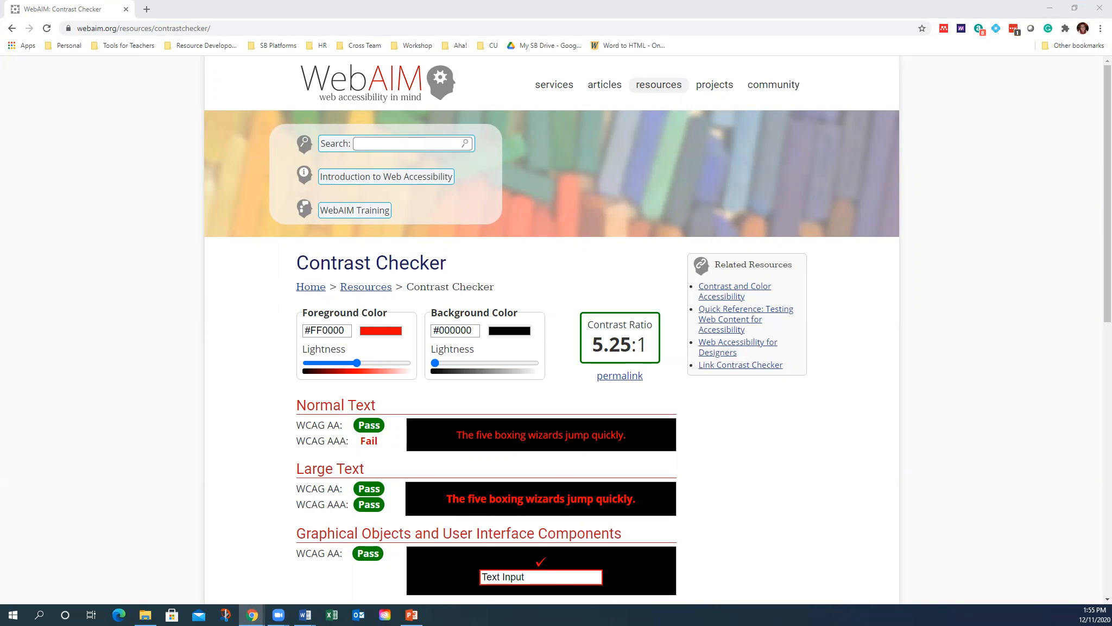
pyautogui.click(472, 330)
pyautogui.write('#FFFFFF')
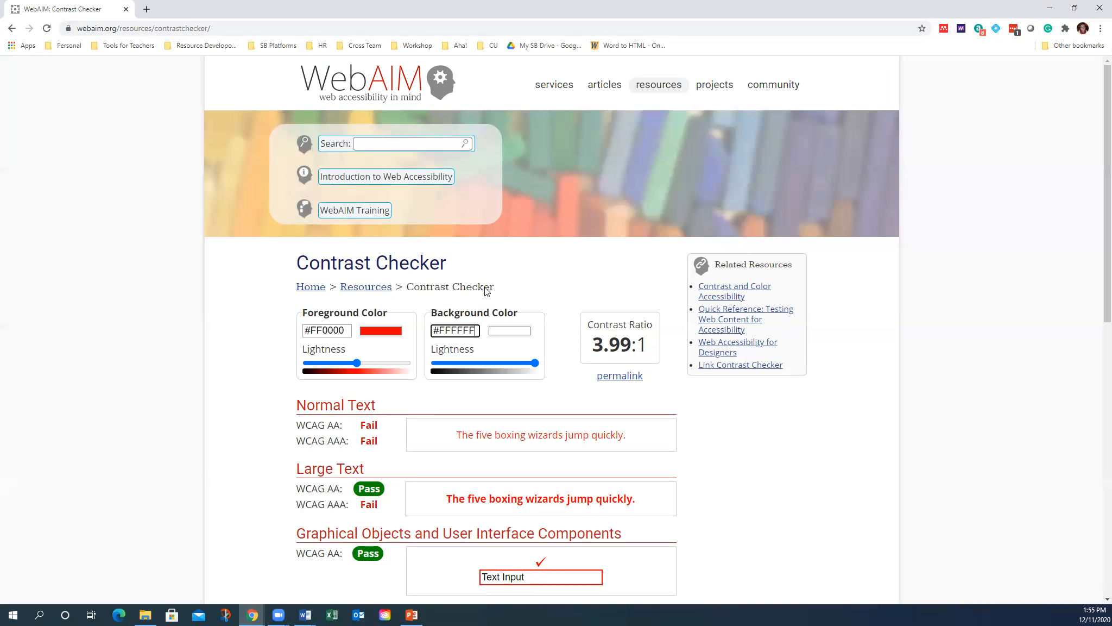
# - Darken the red with the Lightness slider until #AD0000 passes every check at 7.56:1
pyautogui.scroll(-1, 462, 368)
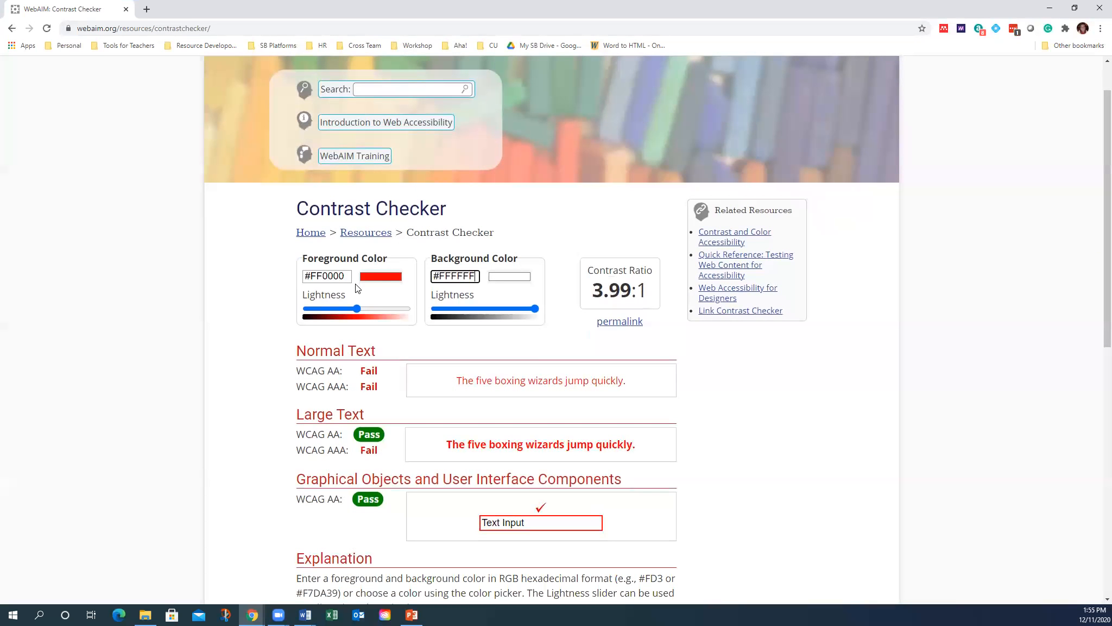
pyautogui.moveTo(357, 309)
pyautogui.mouseDown()
pyautogui.moveTo(393, 314)
pyautogui.moveTo(330, 317)
pyautogui.moveTo(341, 319)
pyautogui.mouseUp()
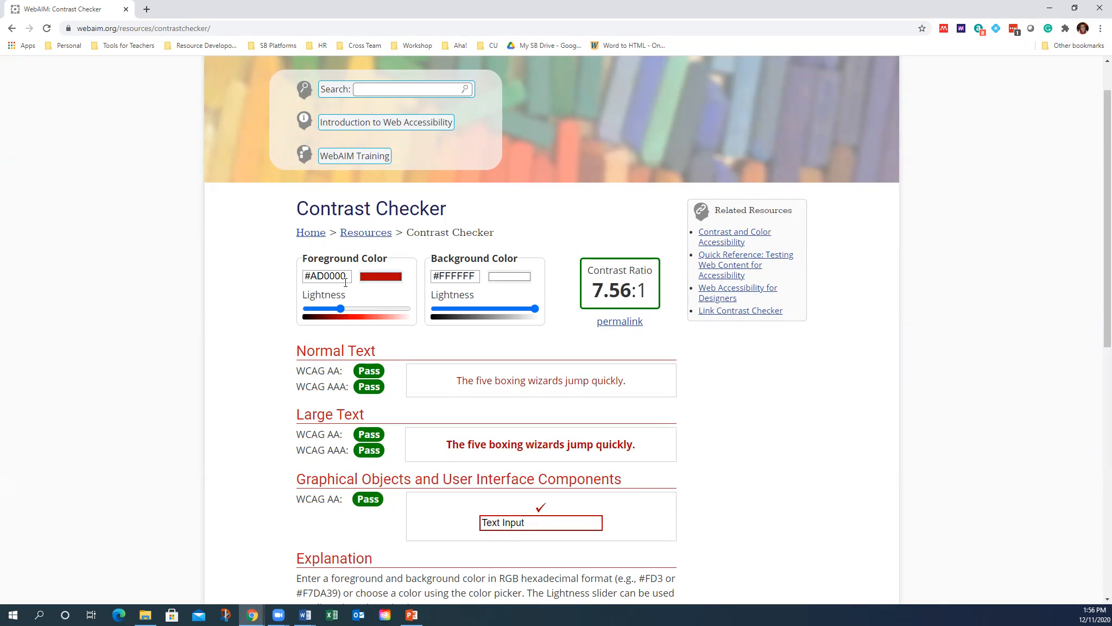
pyautogui.click(327, 276)
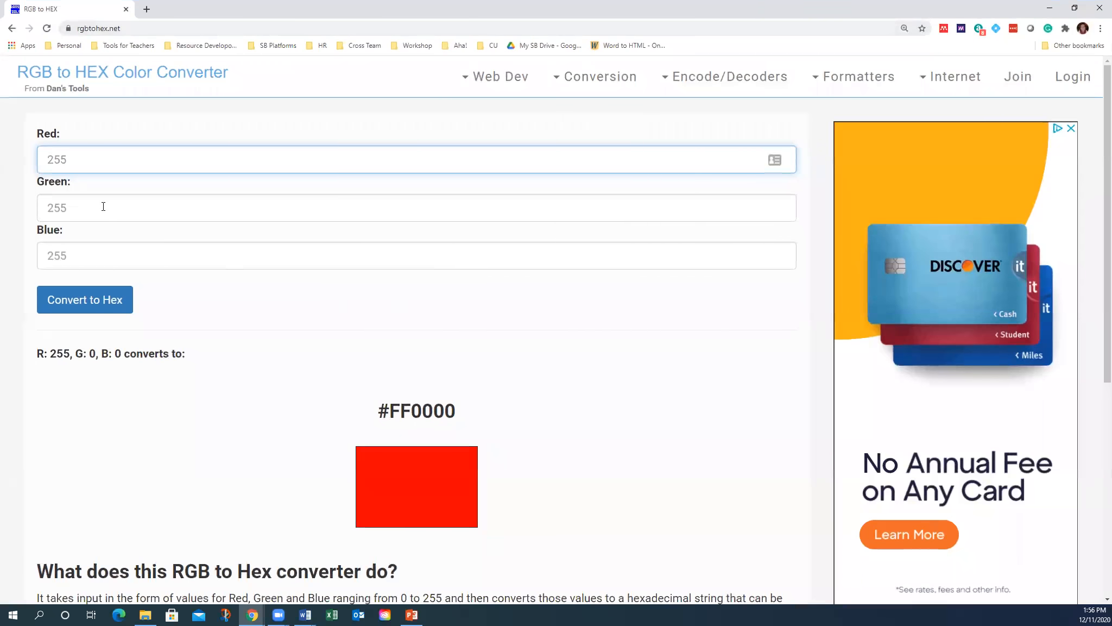
# - Convert hex code AD0000 to its RGB values, 173, 0, 0
pyautogui.scroll(-6, 174, 417)
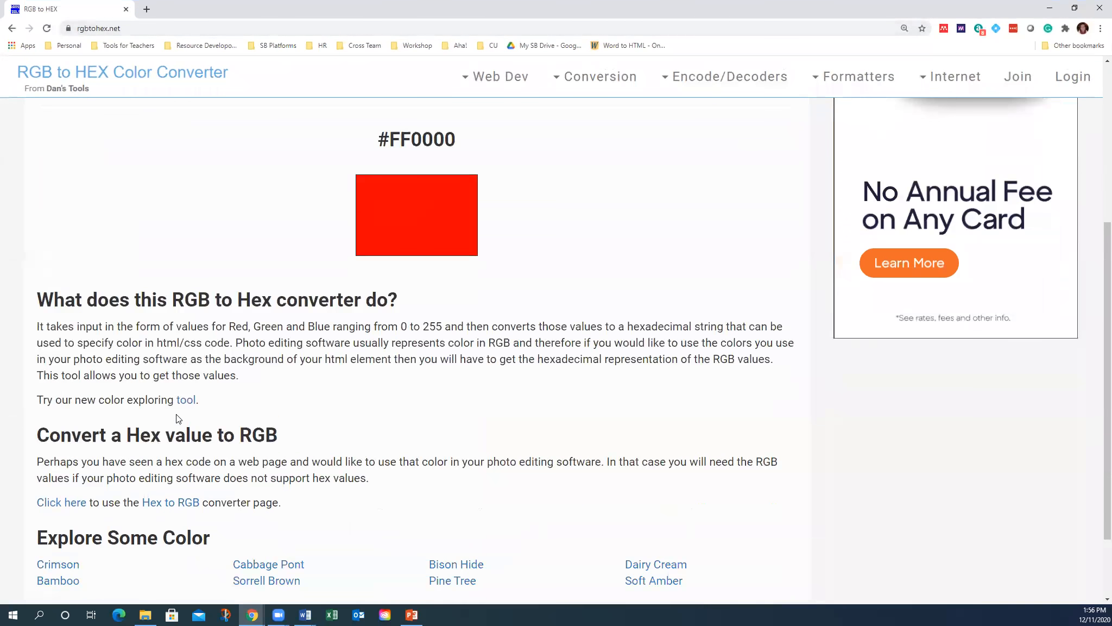
pyautogui.click(167, 448)
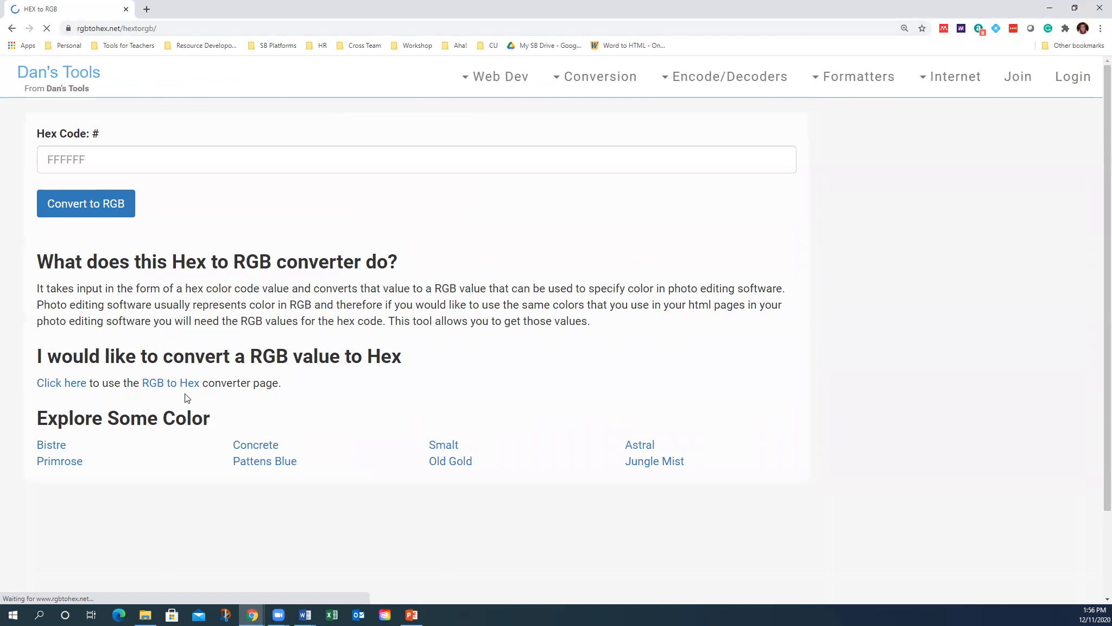
pyautogui.click(90, 157)
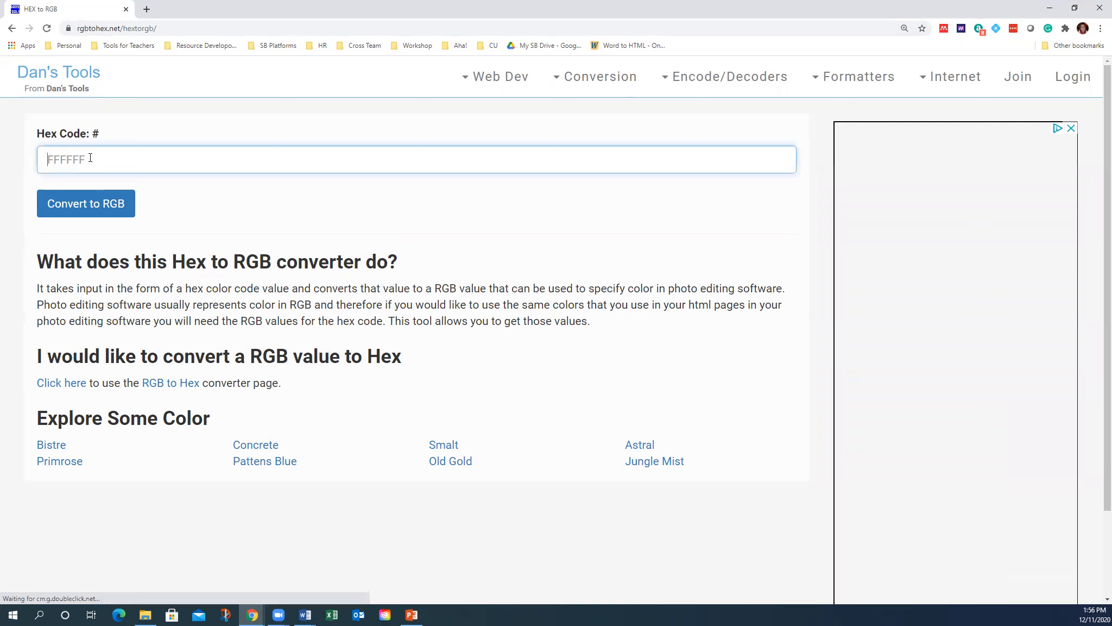
pyautogui.write('ad')
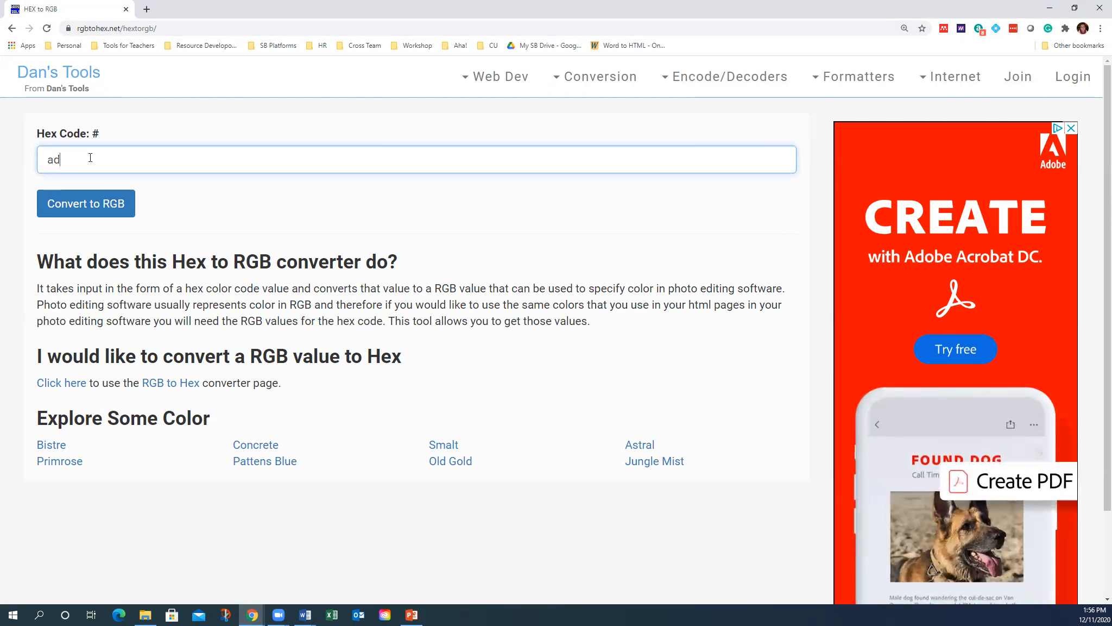
pyautogui.press('BackSpace')
pyautogui.press('BackSpace')
pyautogui.write('AD0000')
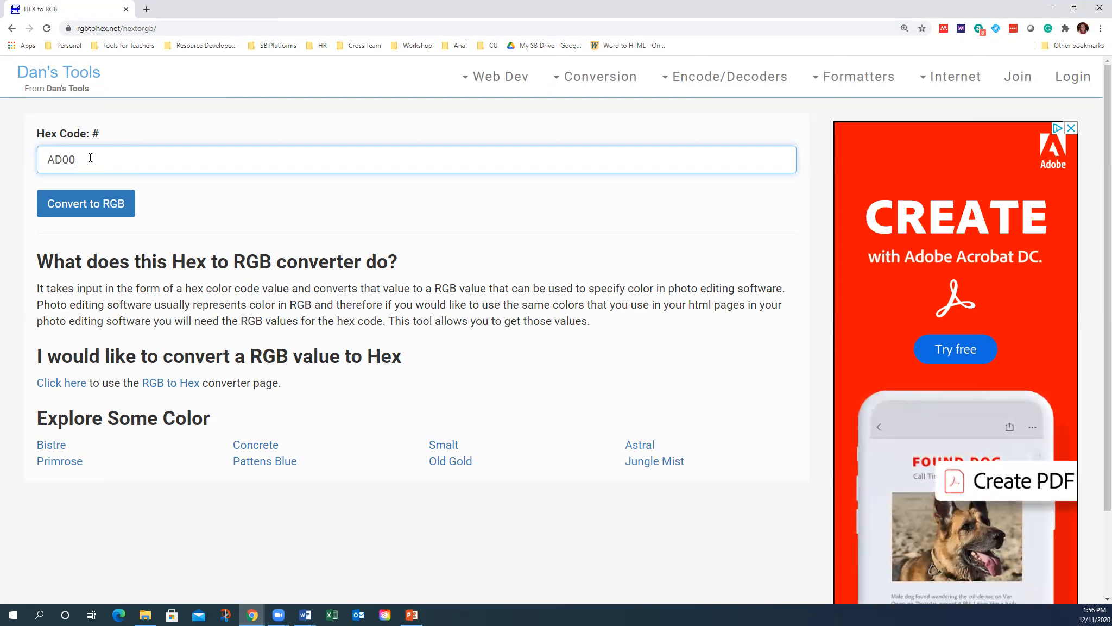
pyautogui.click(102, 203)
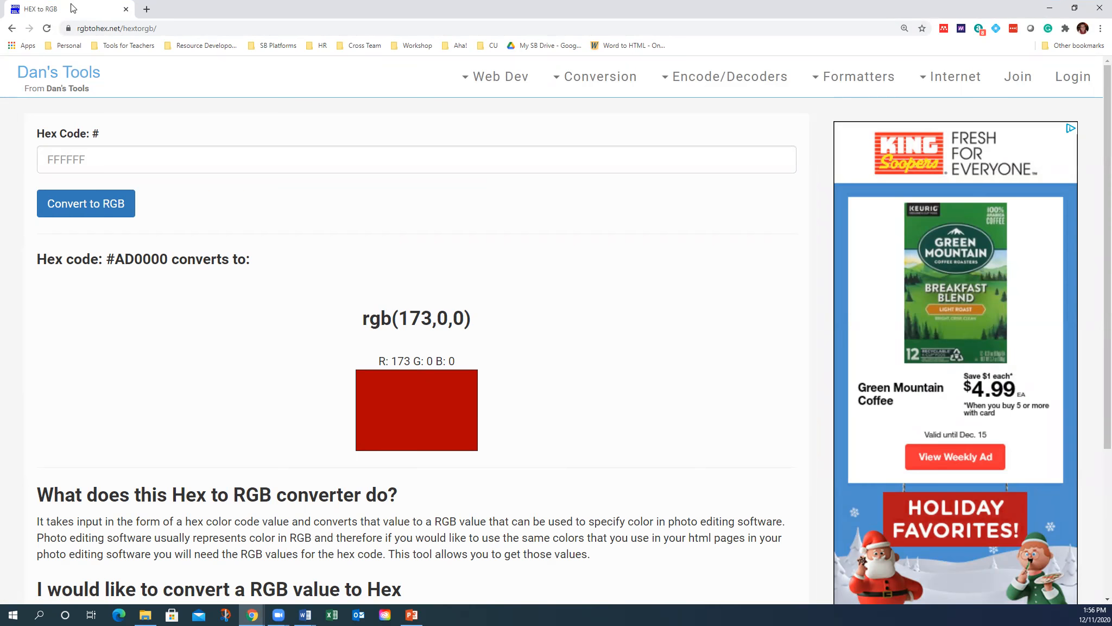
pyautogui.moveTo(71, 4); pyautogui.dragTo(0, 163)
pyautogui.scroll(-2, 538, 506)
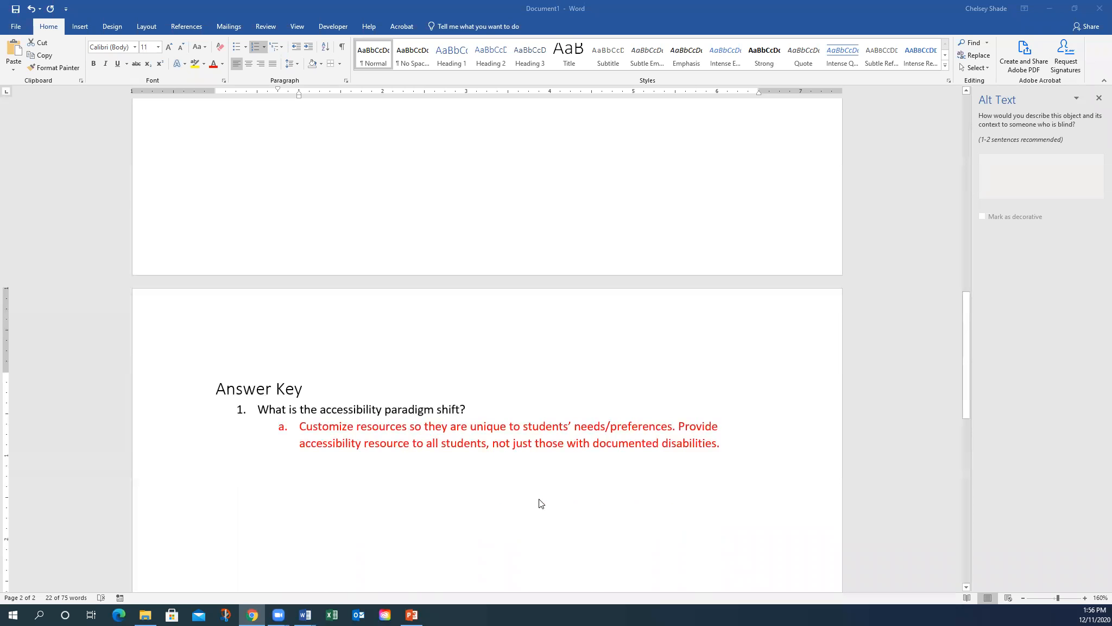
# - Set the answer paragraph's font colour to custom RGB Red 173, Green 0, Blue 0
pyautogui.tripleClick(540, 432)
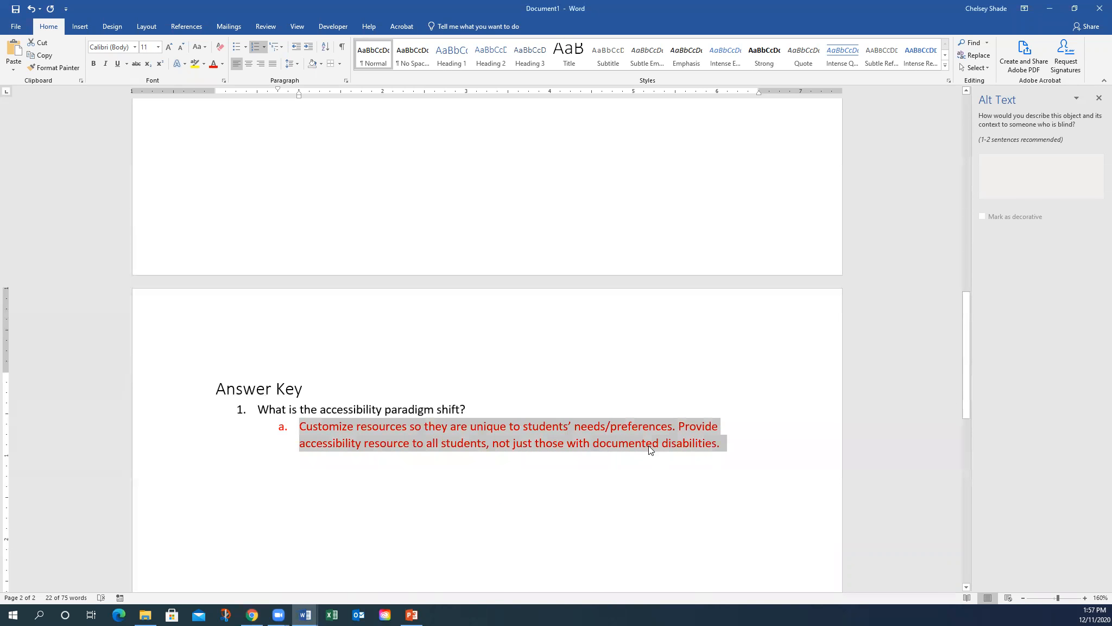
pyautogui.rightClick(512, 441)
pyautogui.click(585, 476)
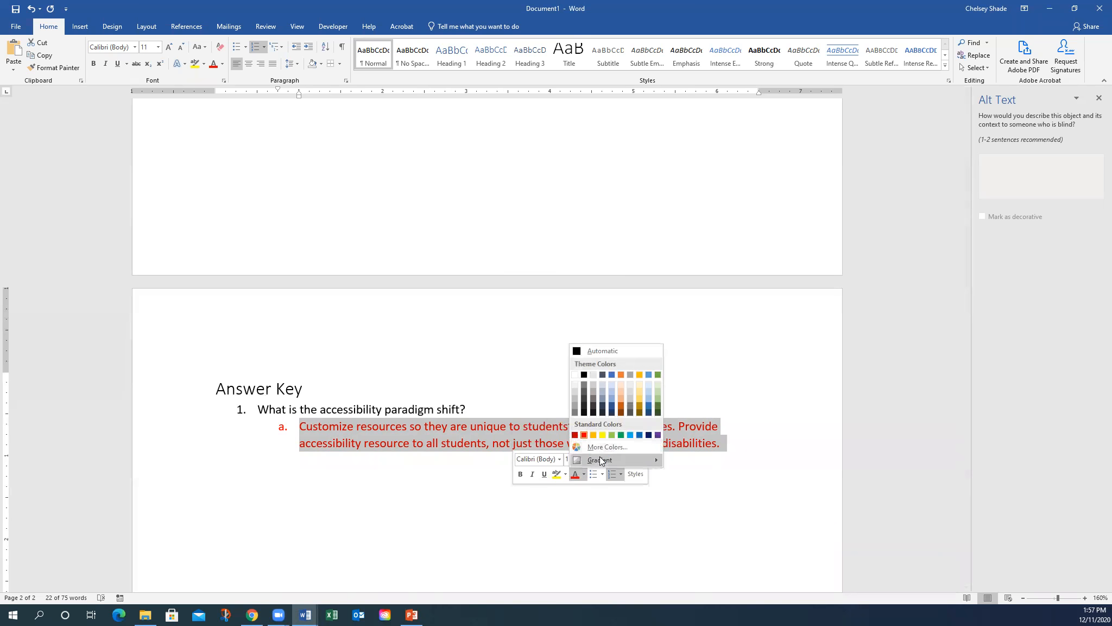
pyautogui.click(598, 447)
pyautogui.click(382, 212)
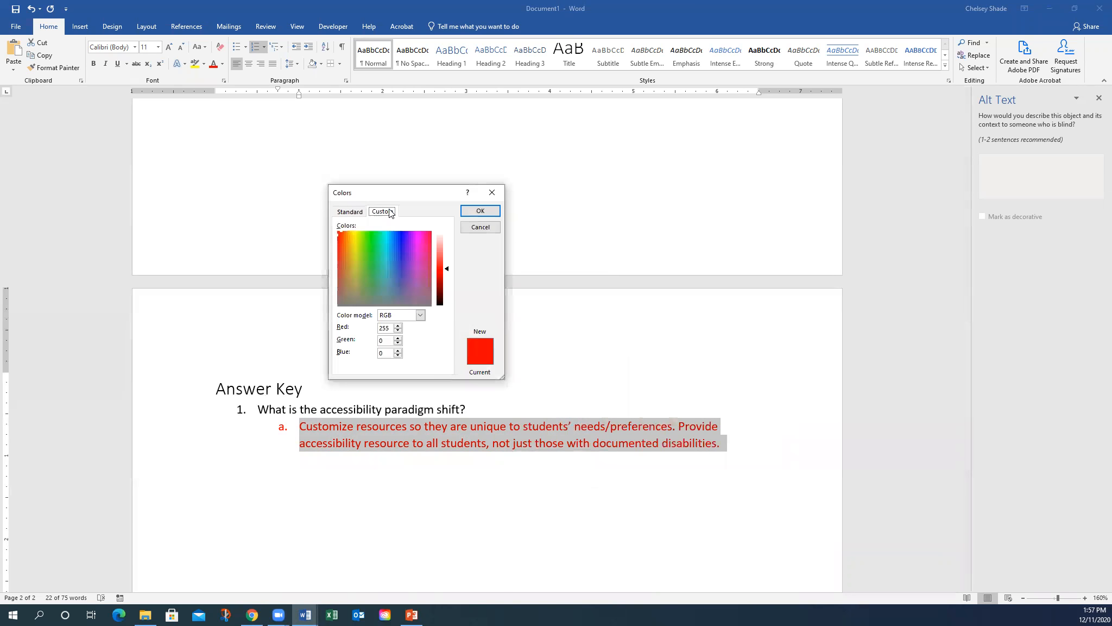
pyautogui.moveTo(391, 328); pyautogui.dragTo(376, 332)
pyautogui.write('173')
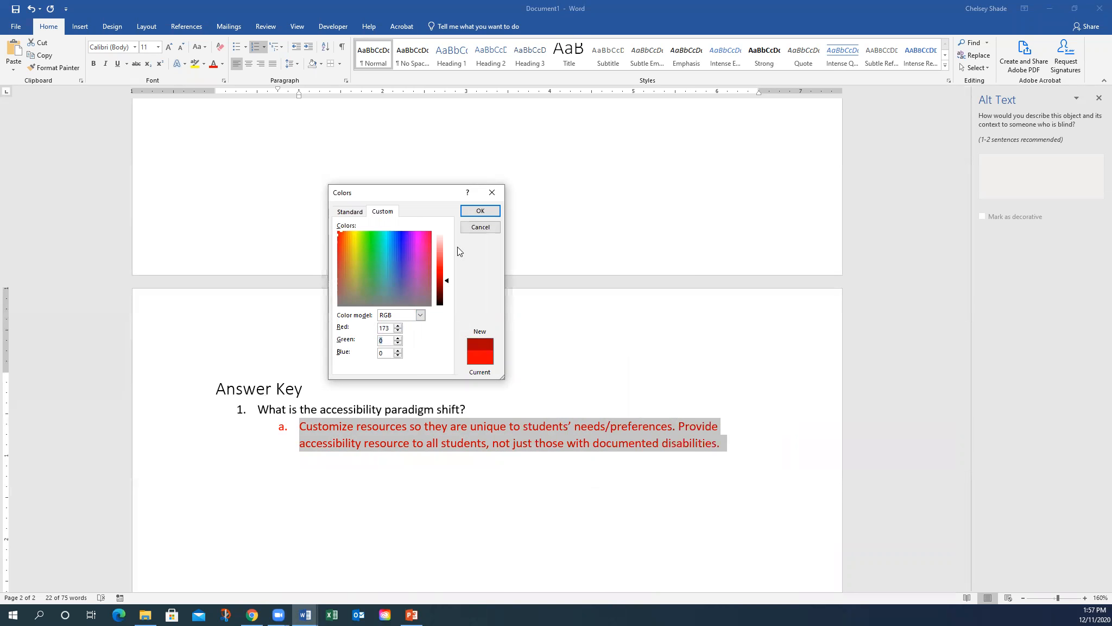
pyautogui.click(480, 210)
pyautogui.click(535, 468)
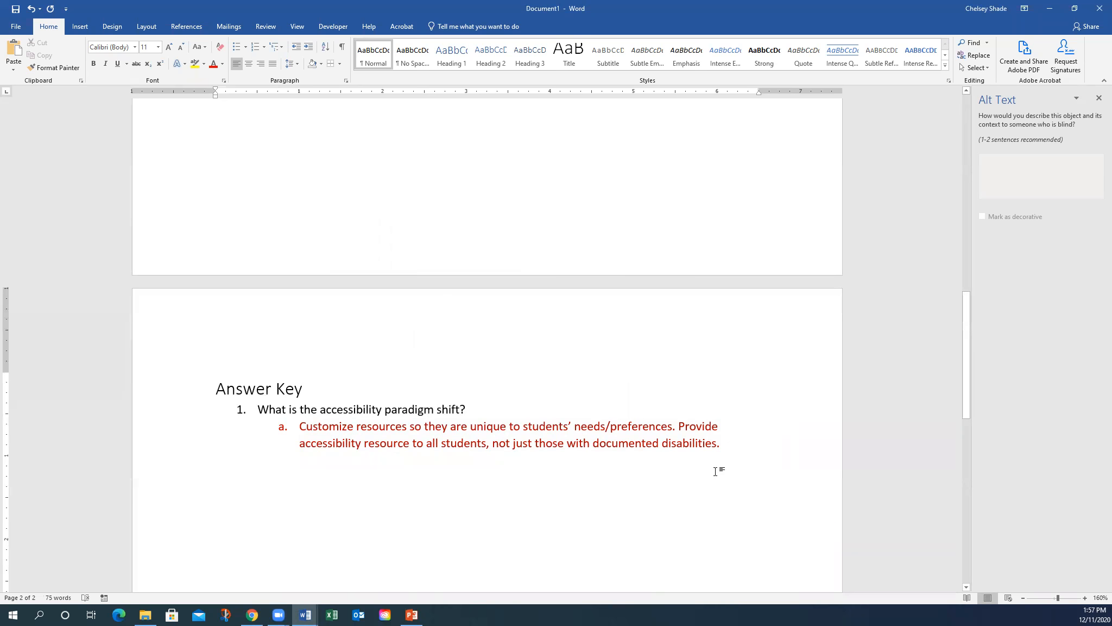
pyautogui.scroll(15, 715, 471)
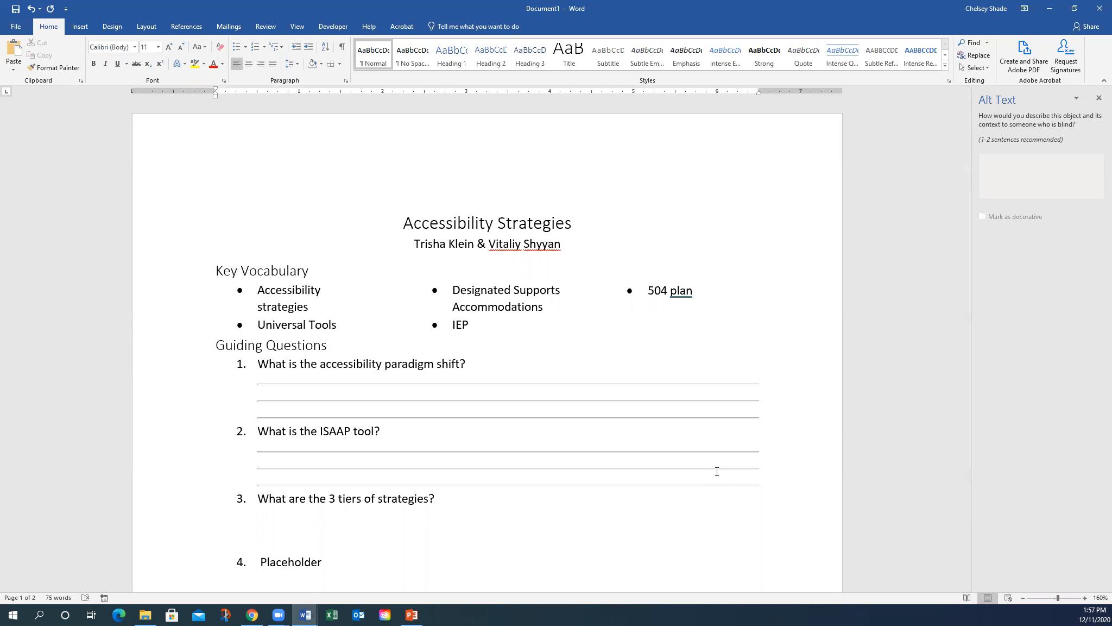
pyautogui.scroll(-15, 486, 529)
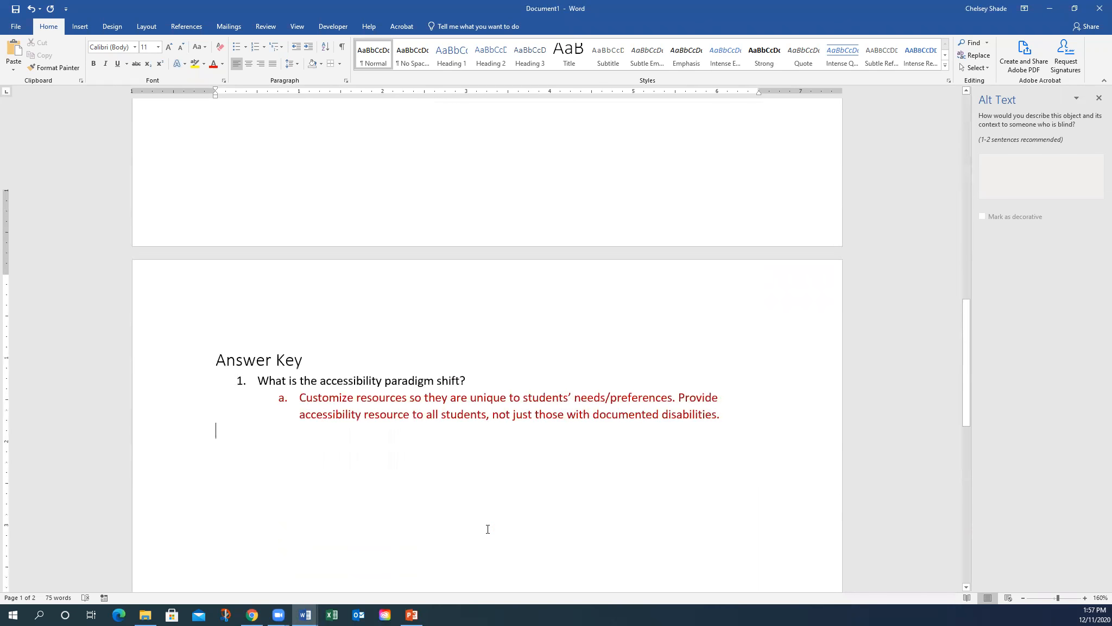
pyautogui.scroll(-2, 488, 529)
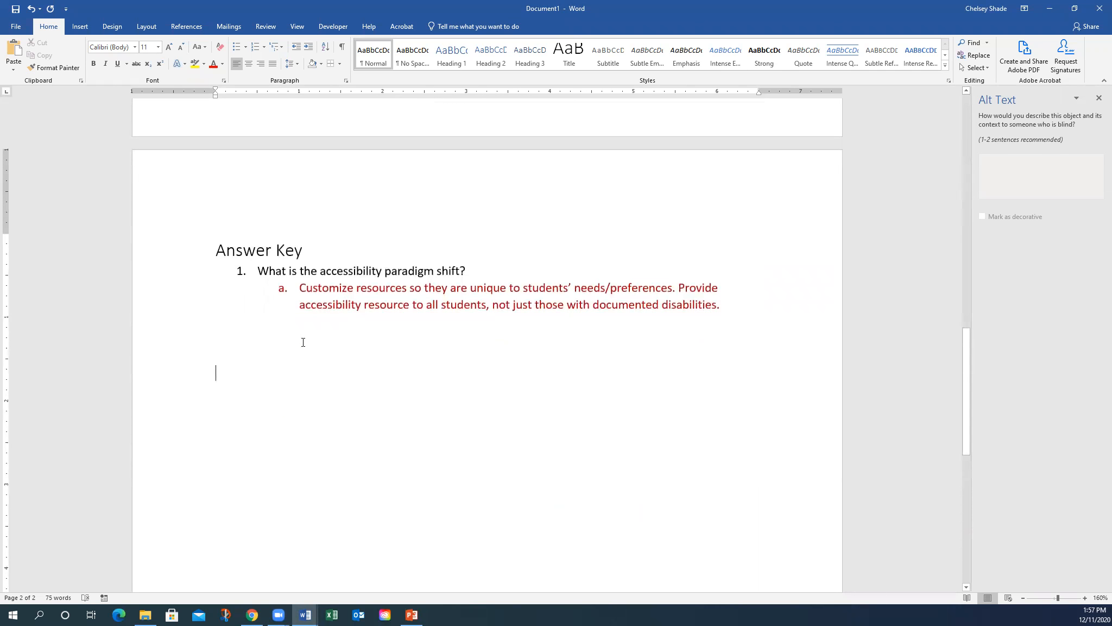
# - Add a new page and insert the Creative Commons red apple photo from Online Pictures
pyautogui.click(87, 24)
pyautogui.click(60, 65)
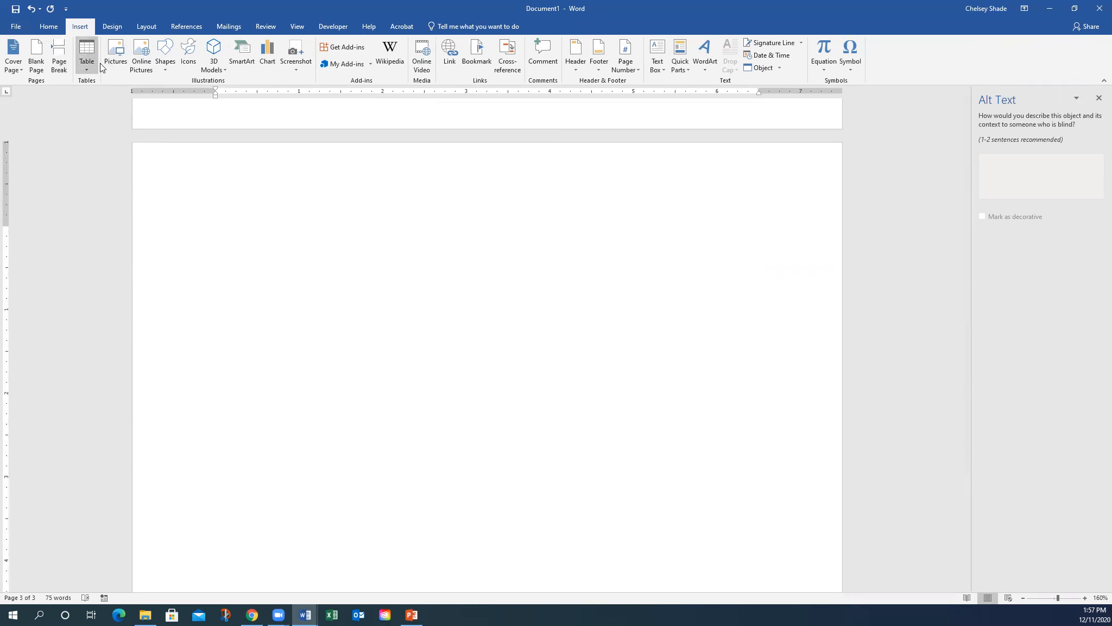
pyautogui.click(141, 61)
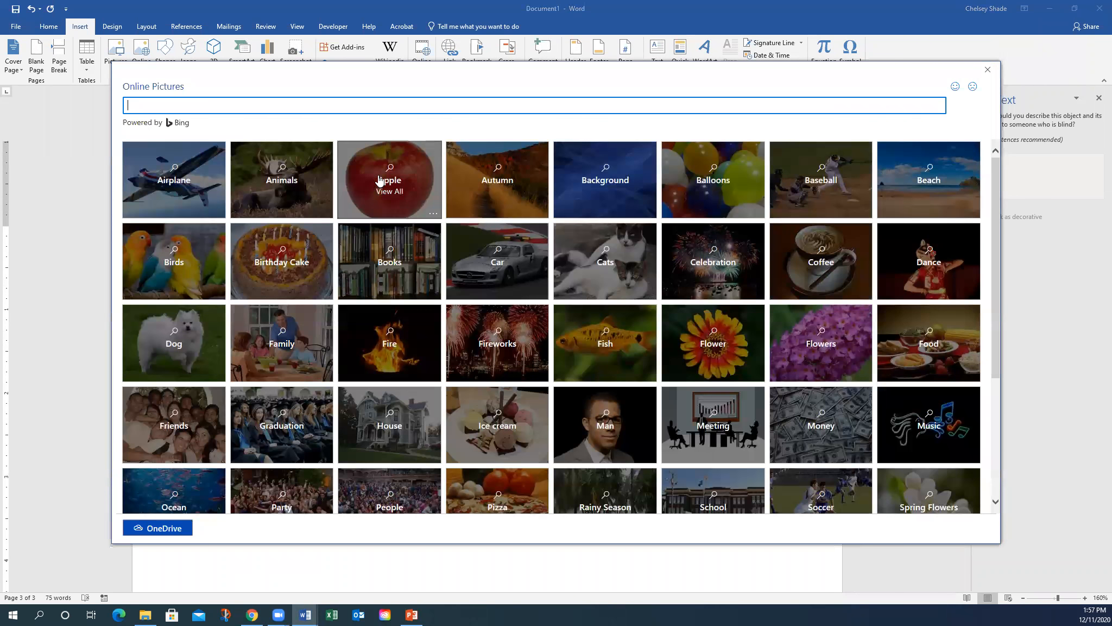
pyautogui.click(379, 179)
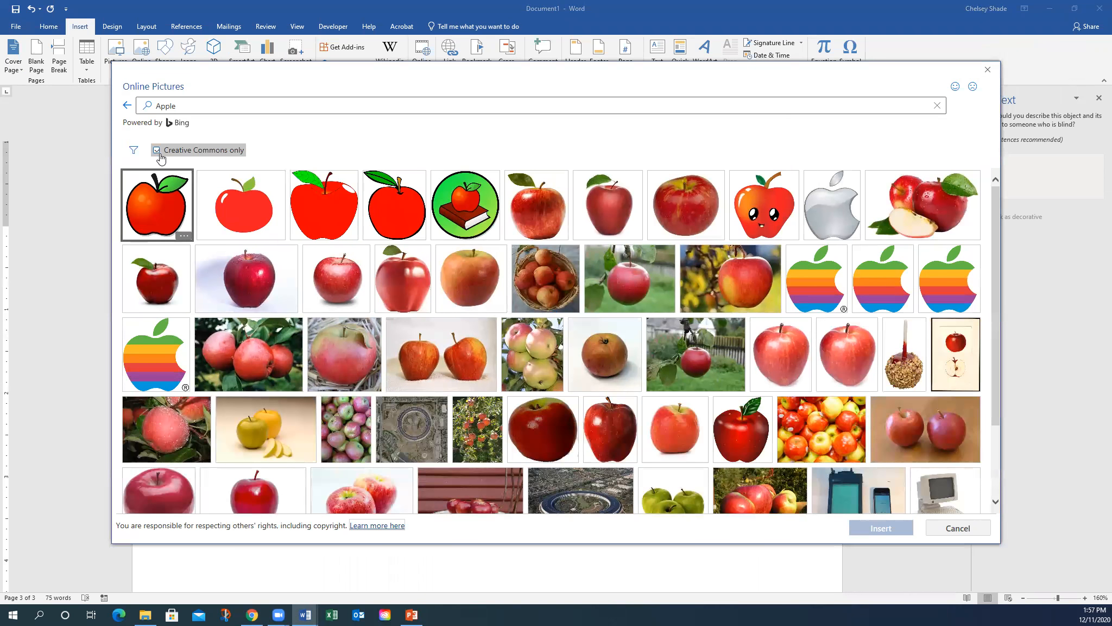
pyautogui.click(541, 204)
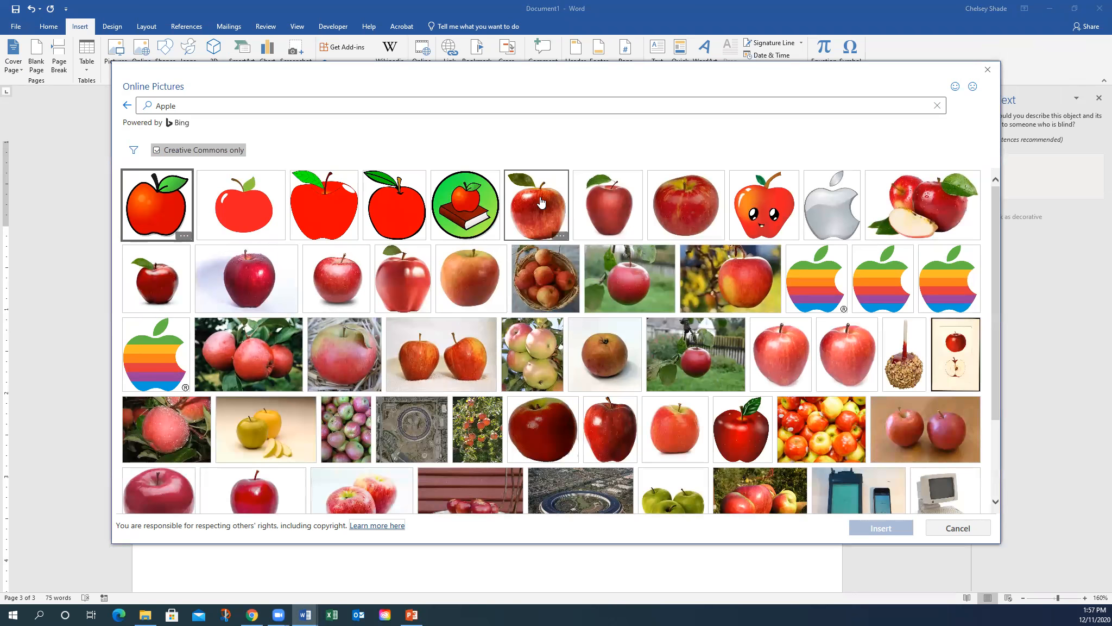
pyautogui.click(885, 527)
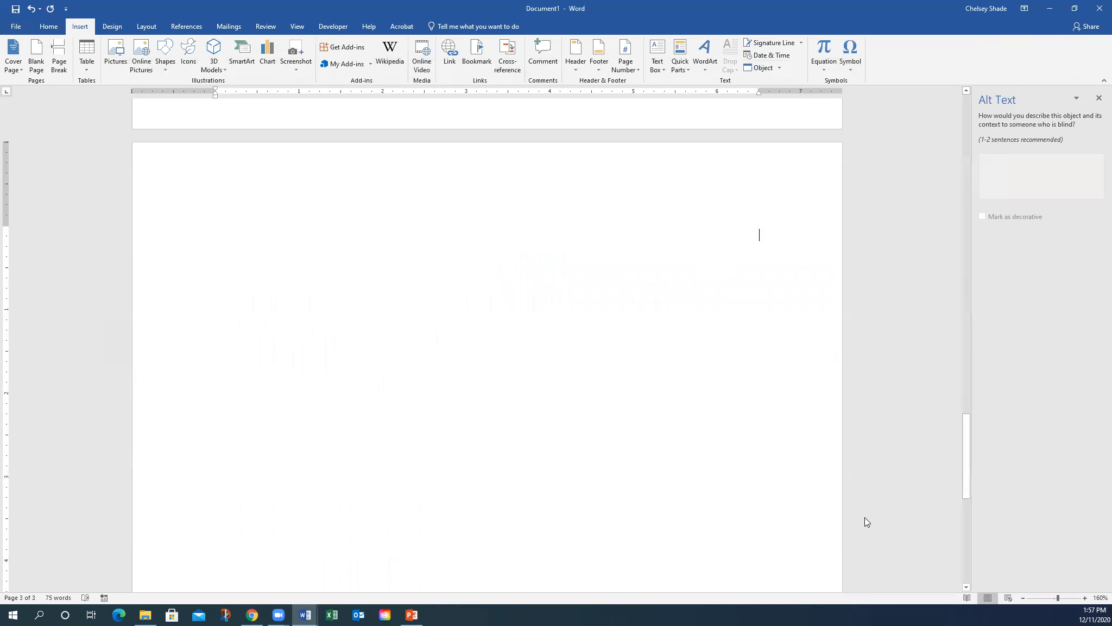
# - Resize the apple picture to about 4.33" by 3.79" and review its text wrapping
pyautogui.scroll(-5, 559, 488)
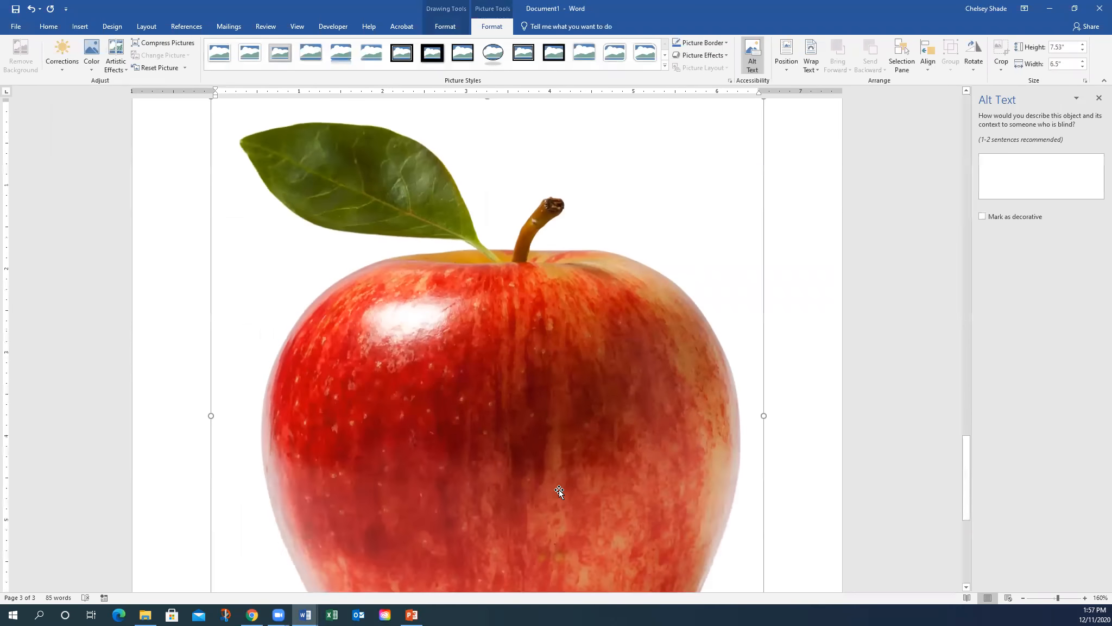
pyautogui.moveTo(764, 572); pyautogui.dragTo(608, 410)
pyautogui.scroll(5, 604, 435)
pyautogui.scroll(-3, 604, 435)
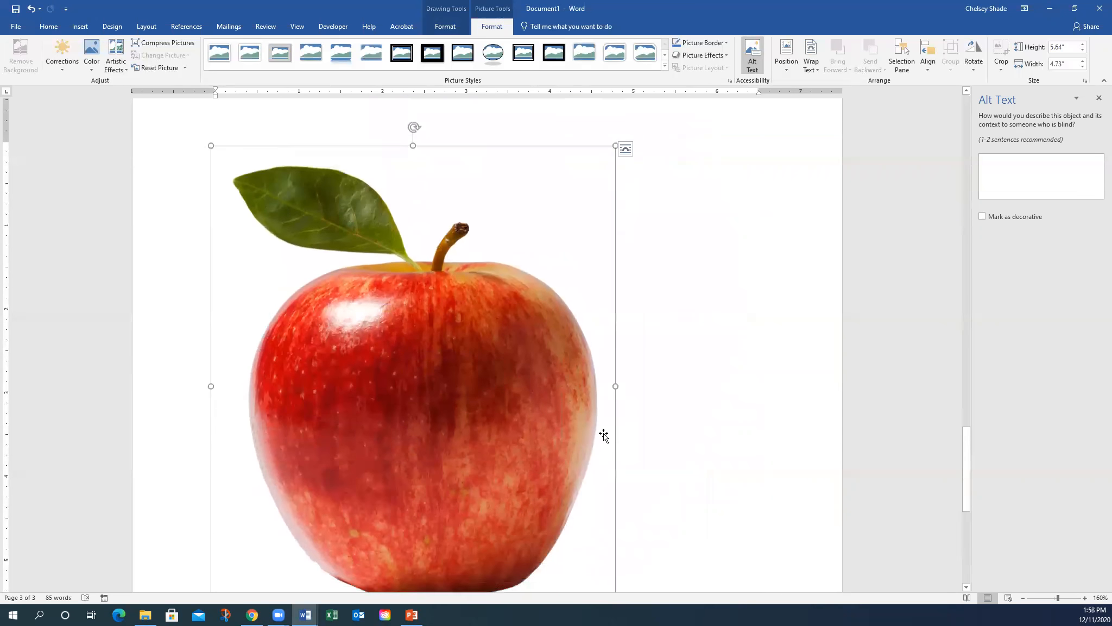
pyautogui.moveTo(614, 534); pyautogui.dragTo(537, 423)
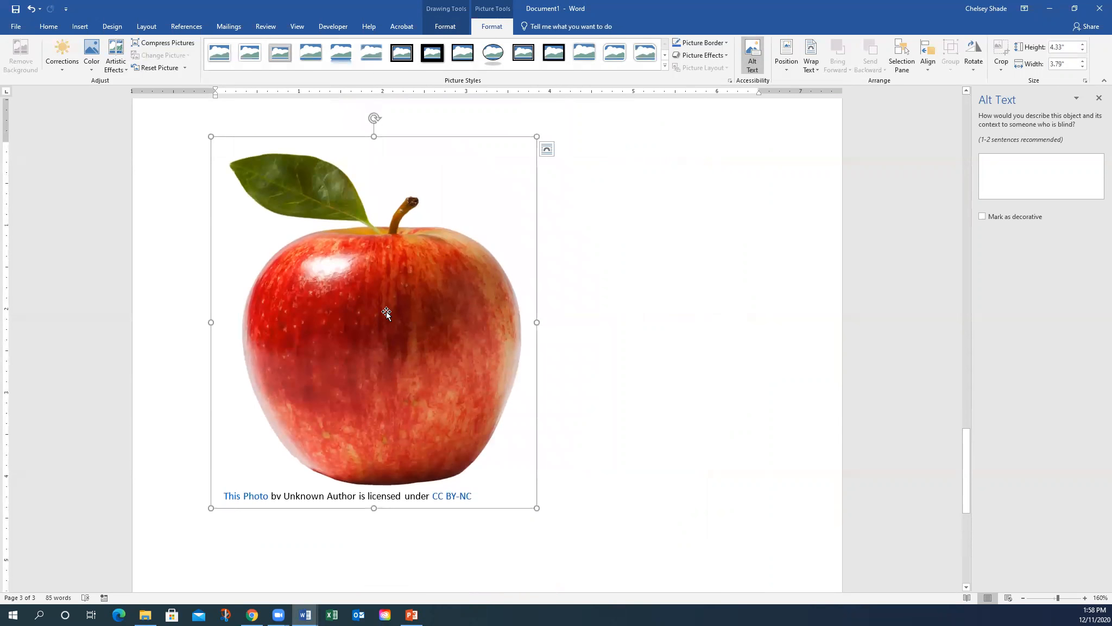
pyautogui.click(419, 274)
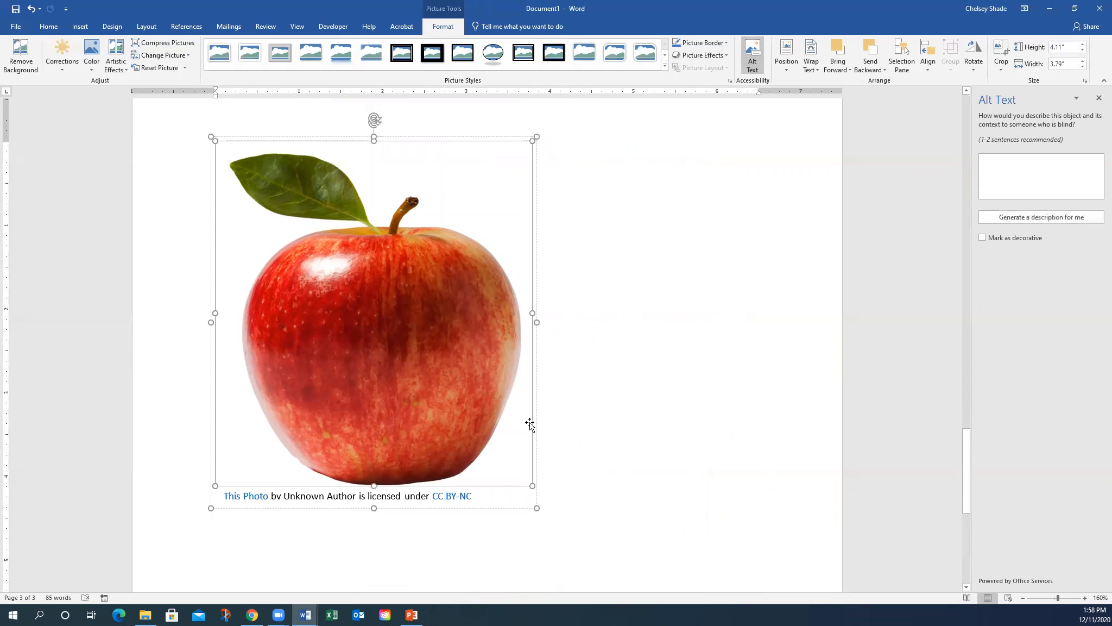
pyautogui.click(516, 508)
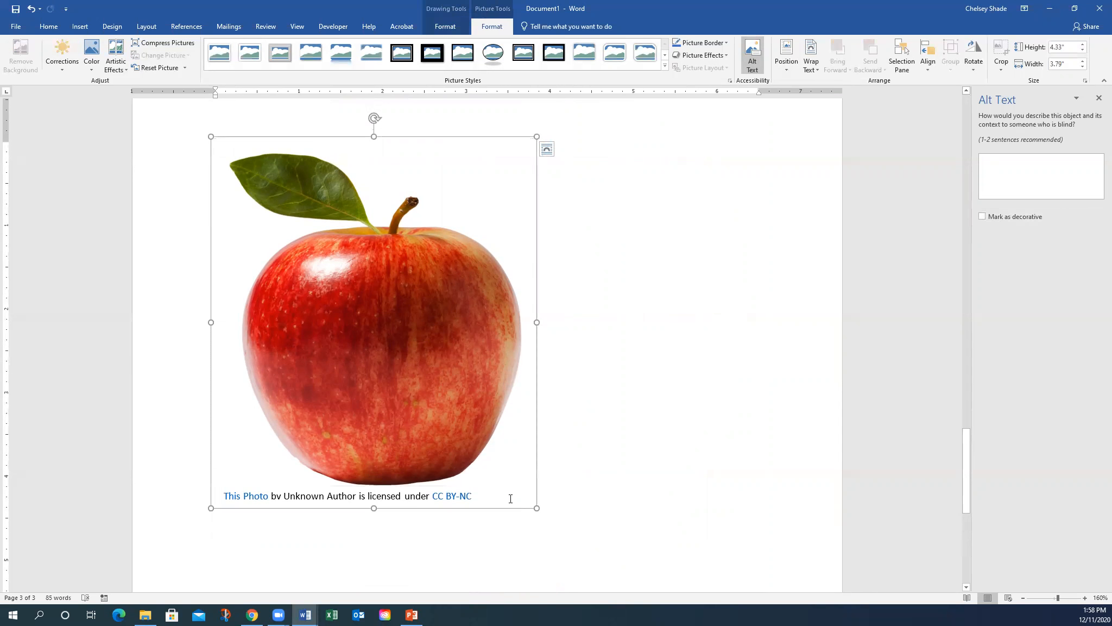
pyautogui.click(547, 152)
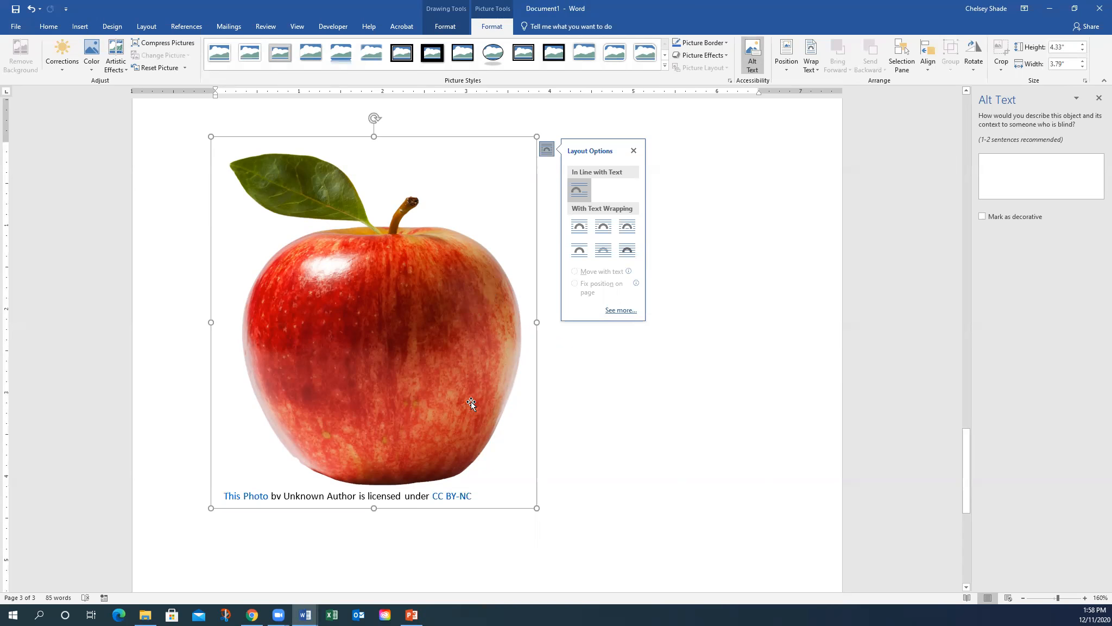
pyautogui.click(716, 479)
pyautogui.click(409, 287)
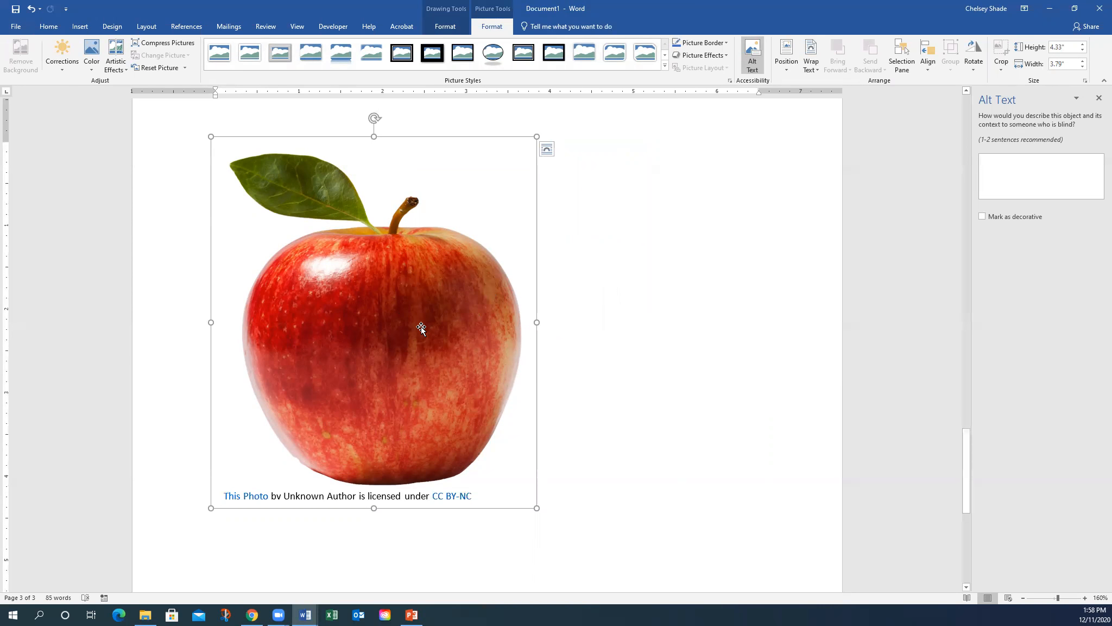
# - Enter 'Red apple' as the apple picture's alt text and close the pane
pyautogui.rightClick(393, 399)
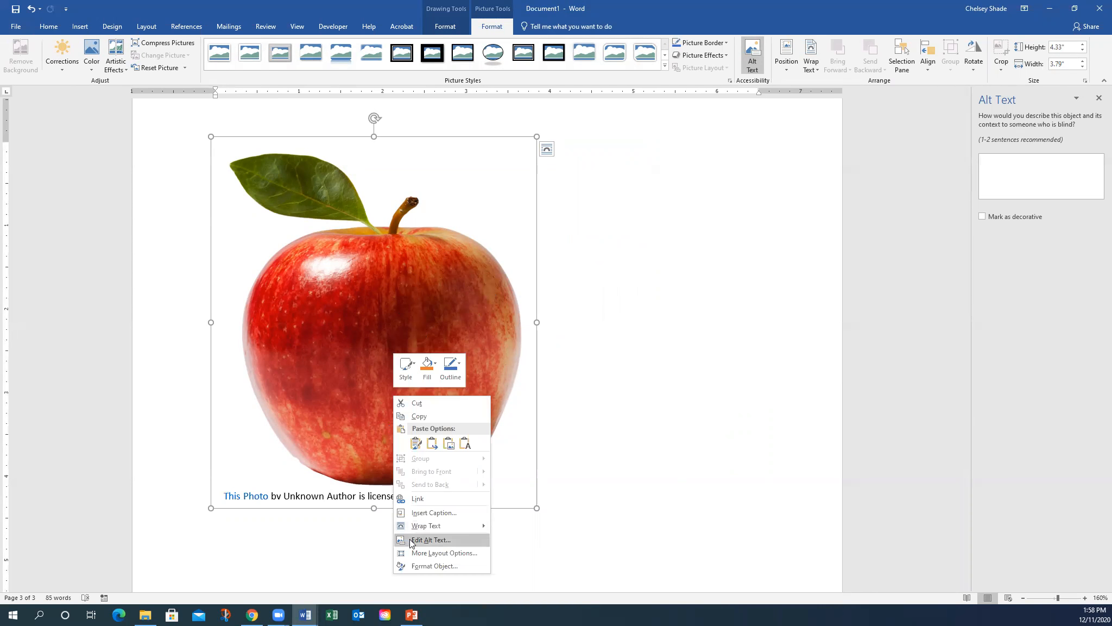
pyautogui.click(445, 541)
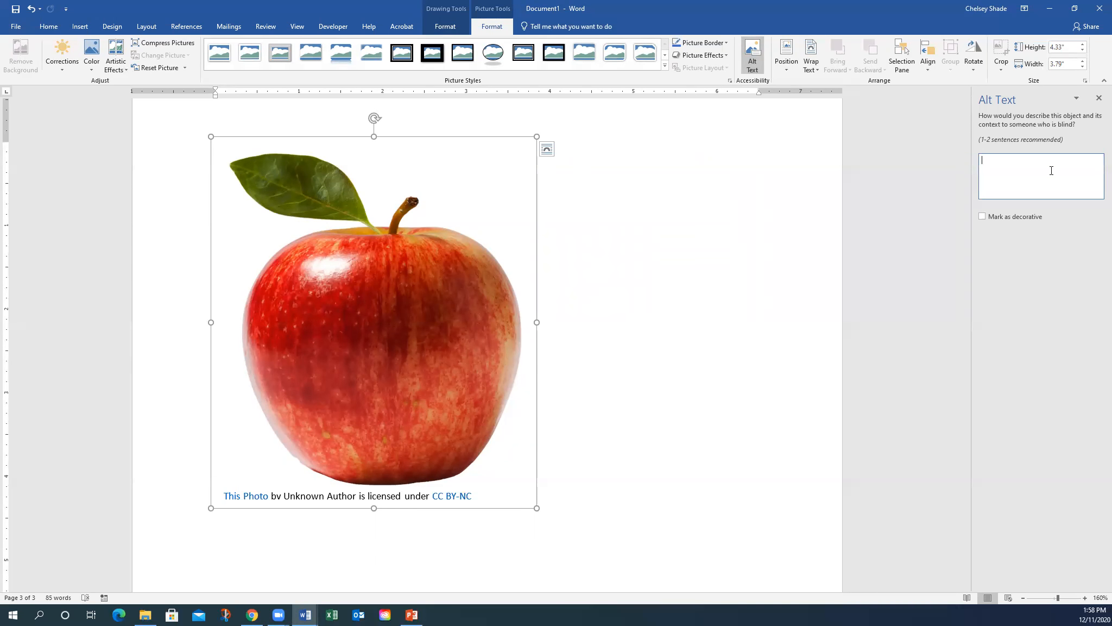
pyautogui.write('ed ap')
pyautogui.click(531, 496)
pyautogui.click(1099, 98)
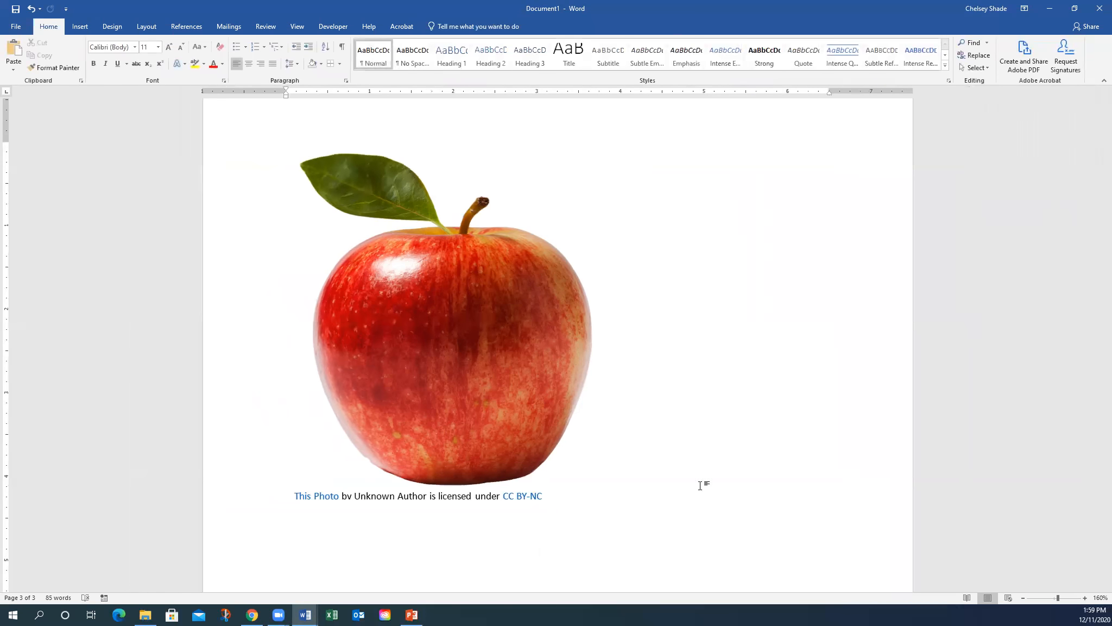
# - Insert the Creative Commons arctic fox photo from Online Pictures' Animals category below the apple
pyautogui.scroll(-2, 700, 485)
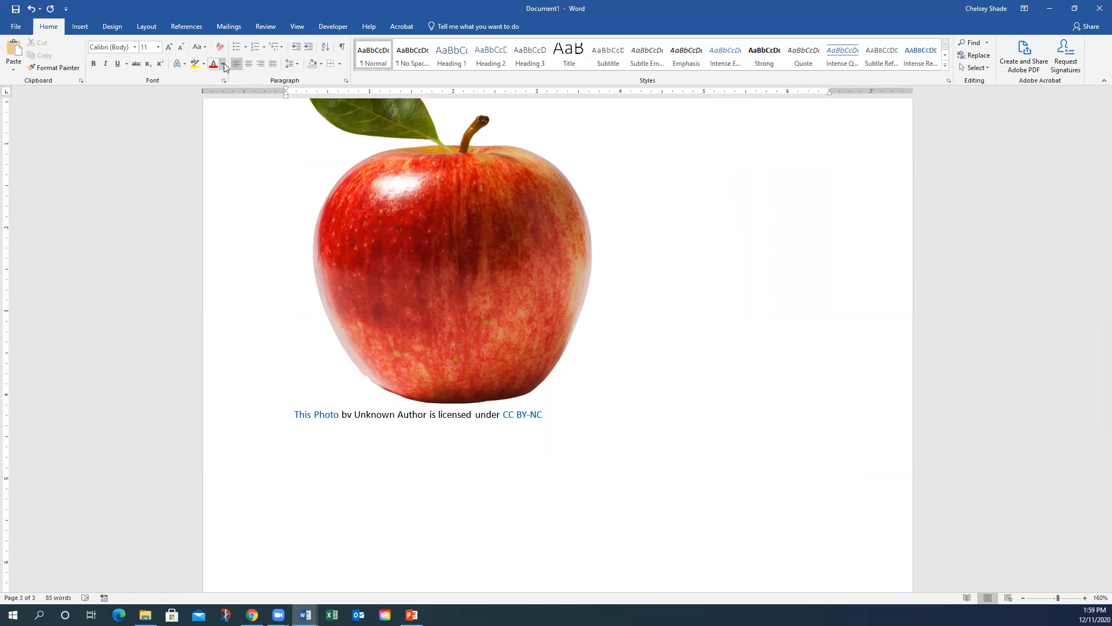
pyautogui.click(114, 25)
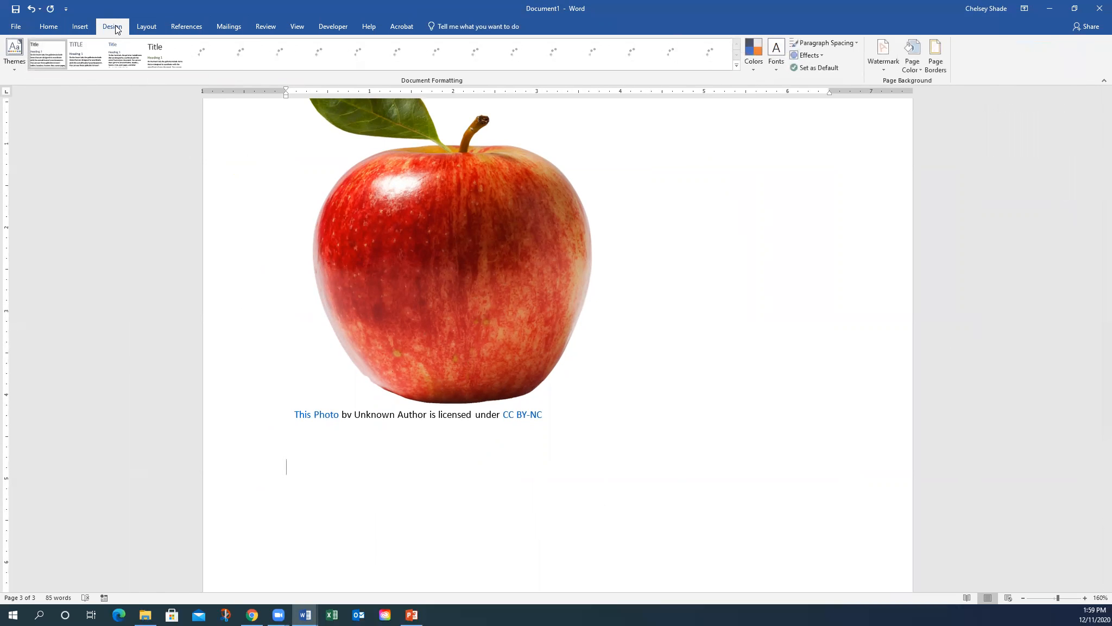
pyautogui.click(76, 26)
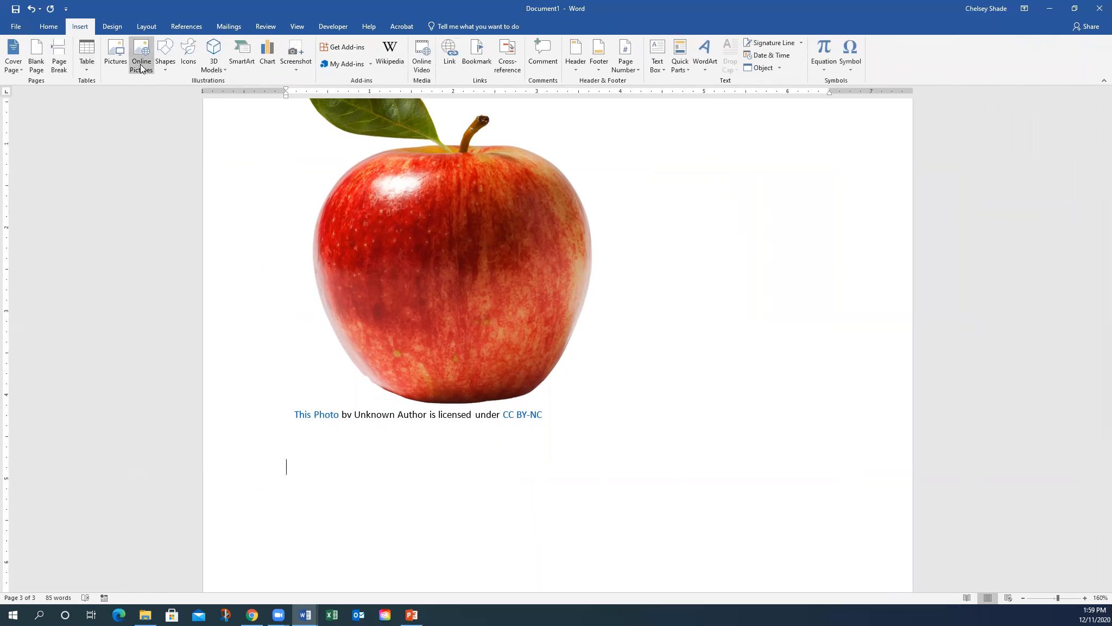
pyautogui.click(142, 60)
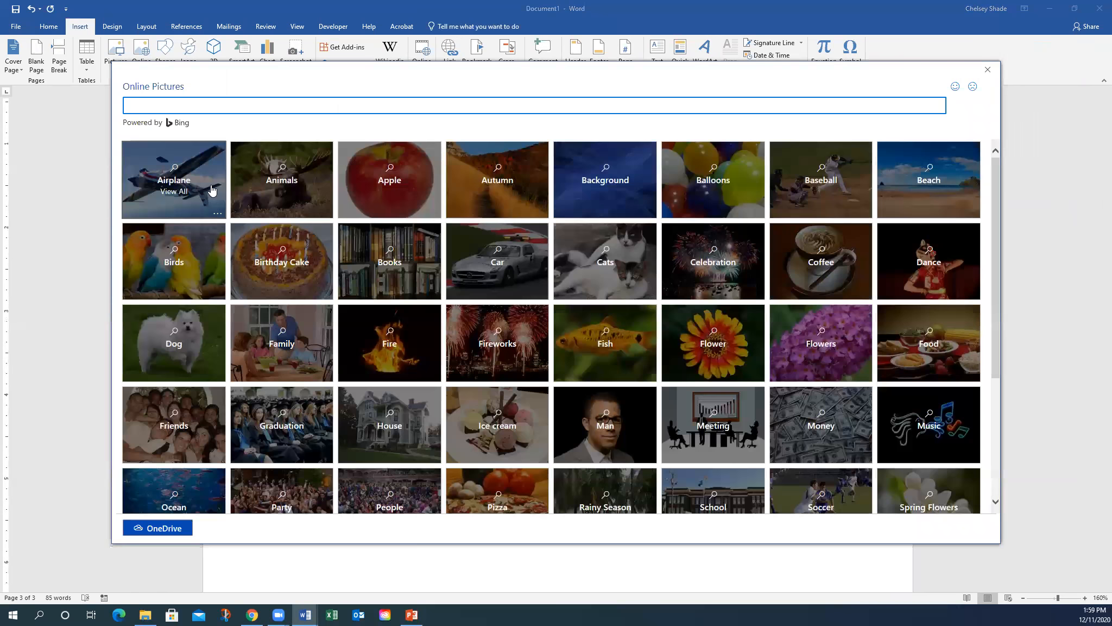
pyautogui.click(274, 181)
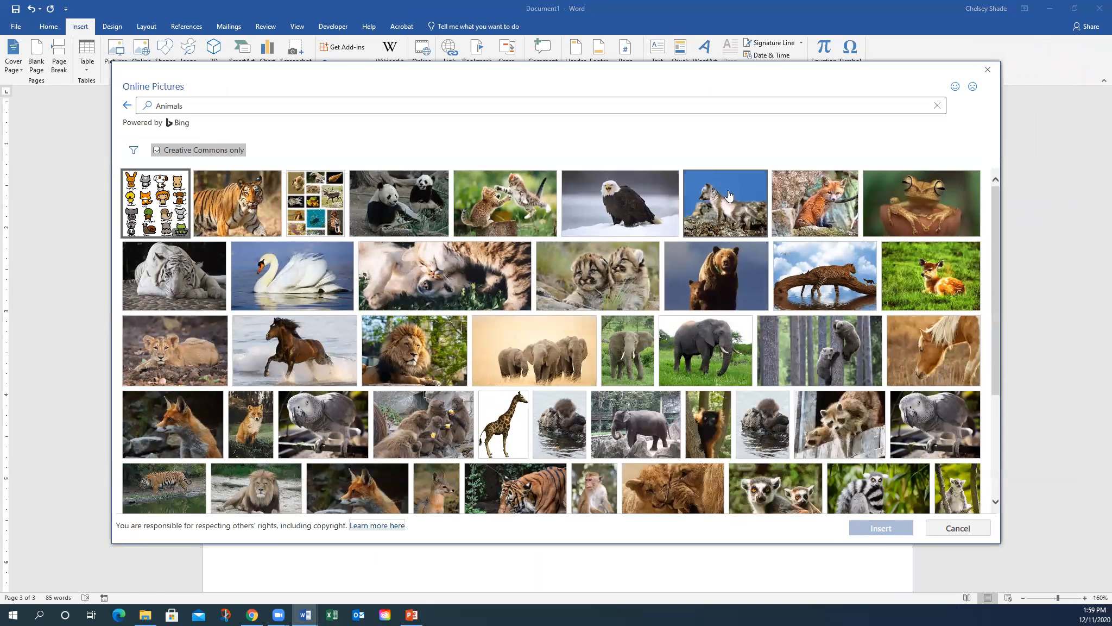
pyautogui.click(727, 196)
pyautogui.click(875, 525)
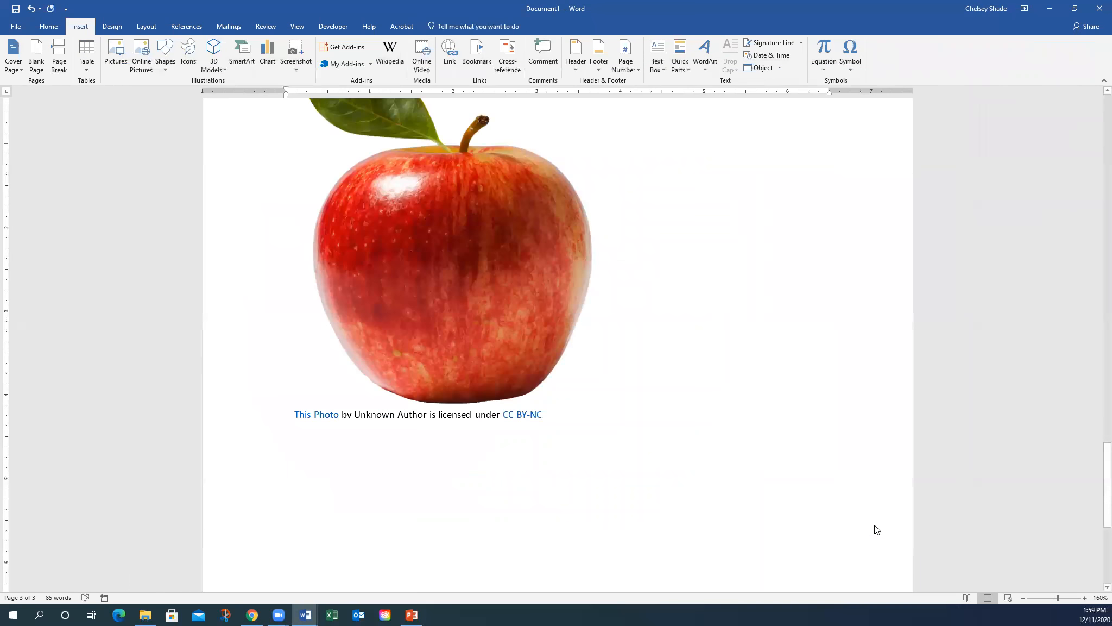
# - Open the Alt Text pane for the fox picture
pyautogui.click(535, 360)
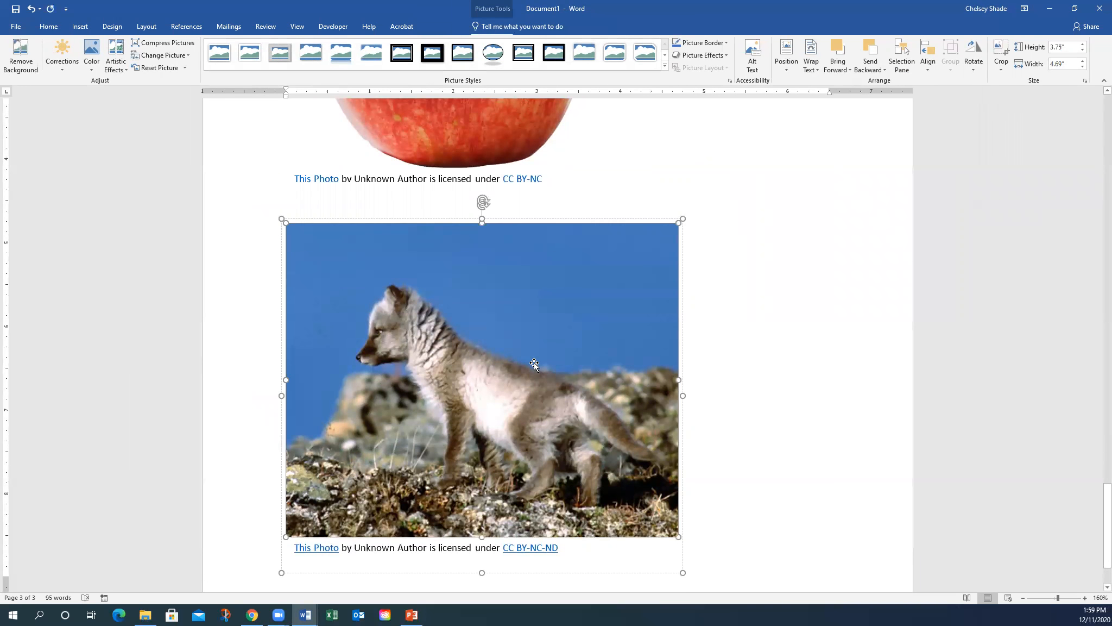
pyautogui.rightClick(536, 359)
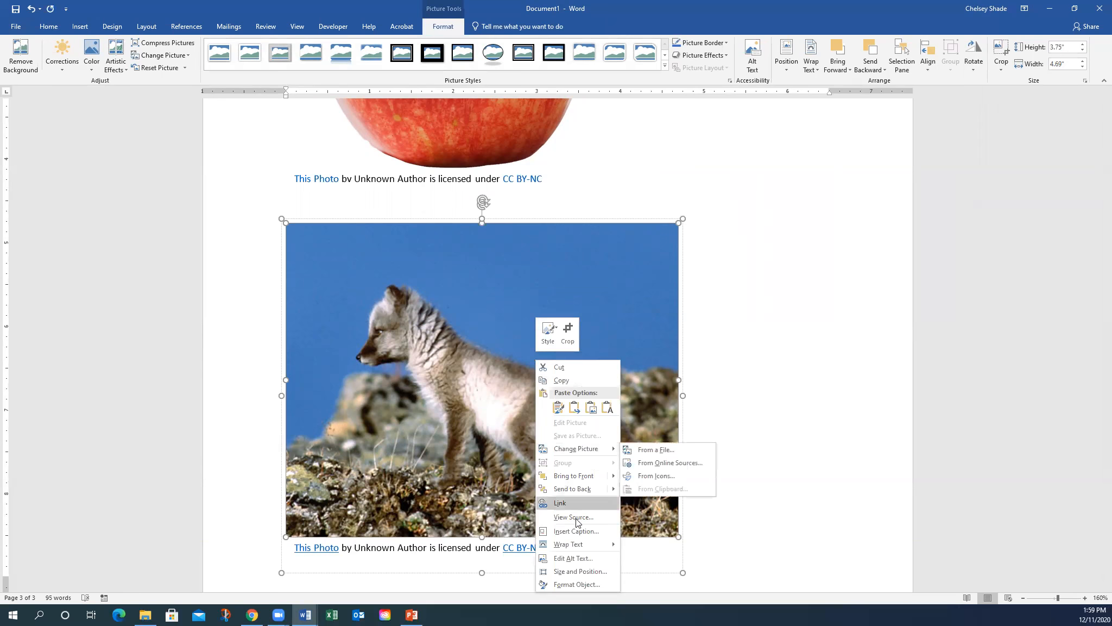
pyautogui.click(582, 560)
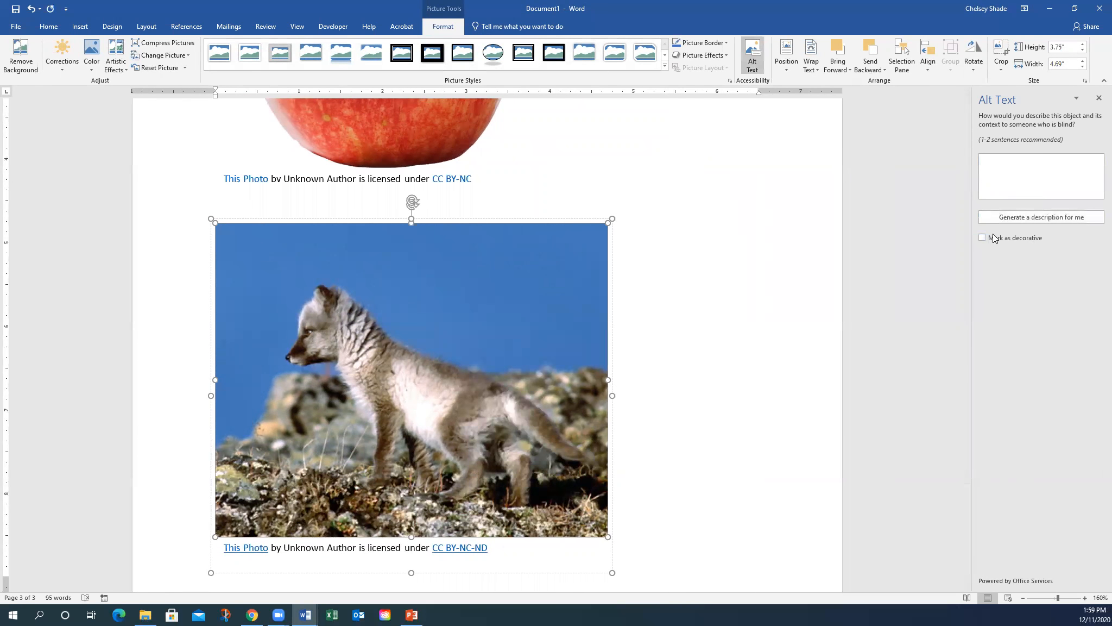
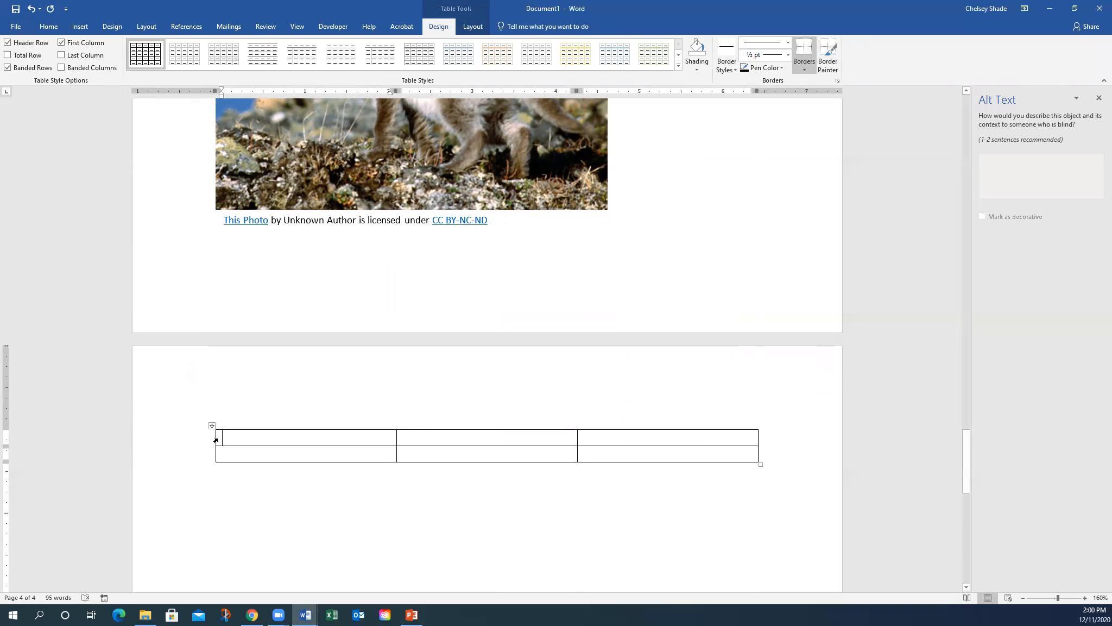
# - Add a third table row and enter headings Day of the Week, Hours Exercising, Hours Sleeping
pyautogui.rightClick(240, 454)
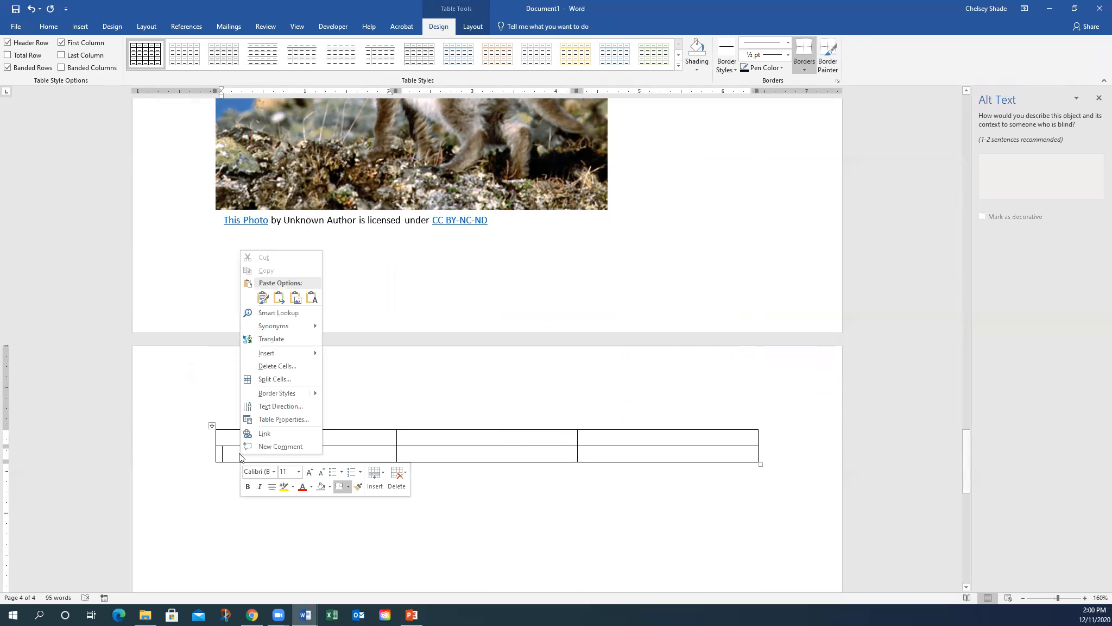
pyautogui.click(375, 476)
pyautogui.click(385, 515)
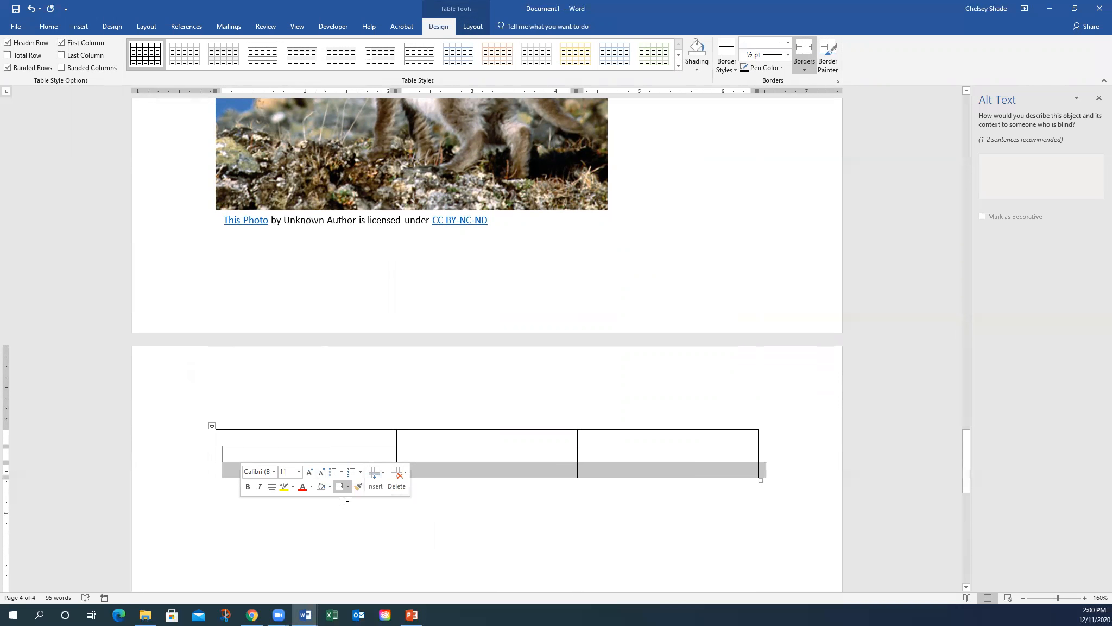
pyautogui.click(257, 437)
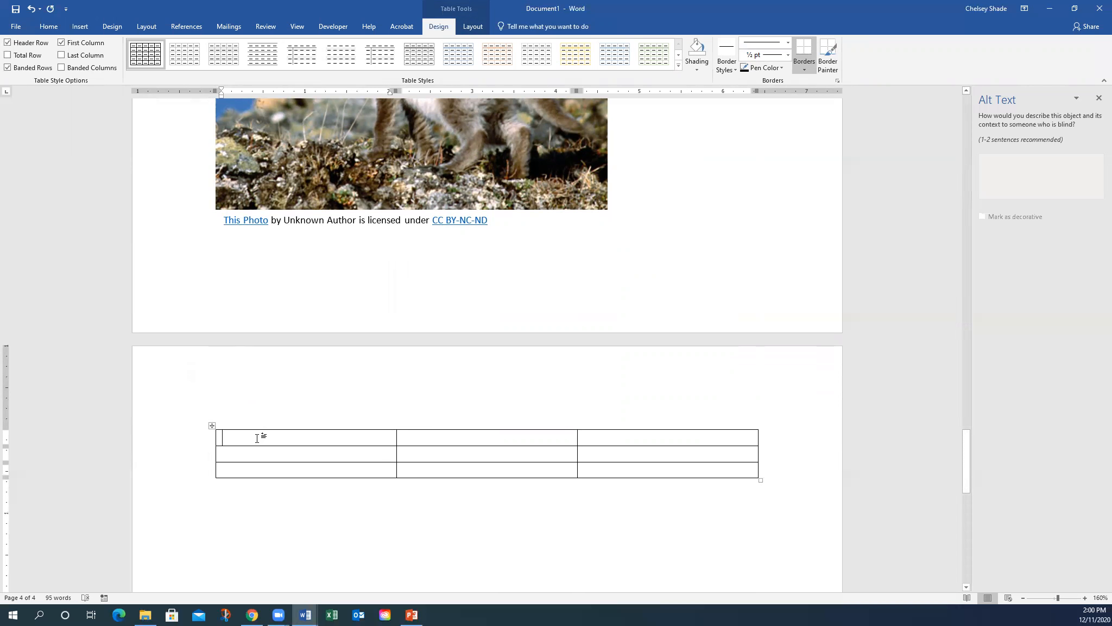
pyautogui.write('Da')
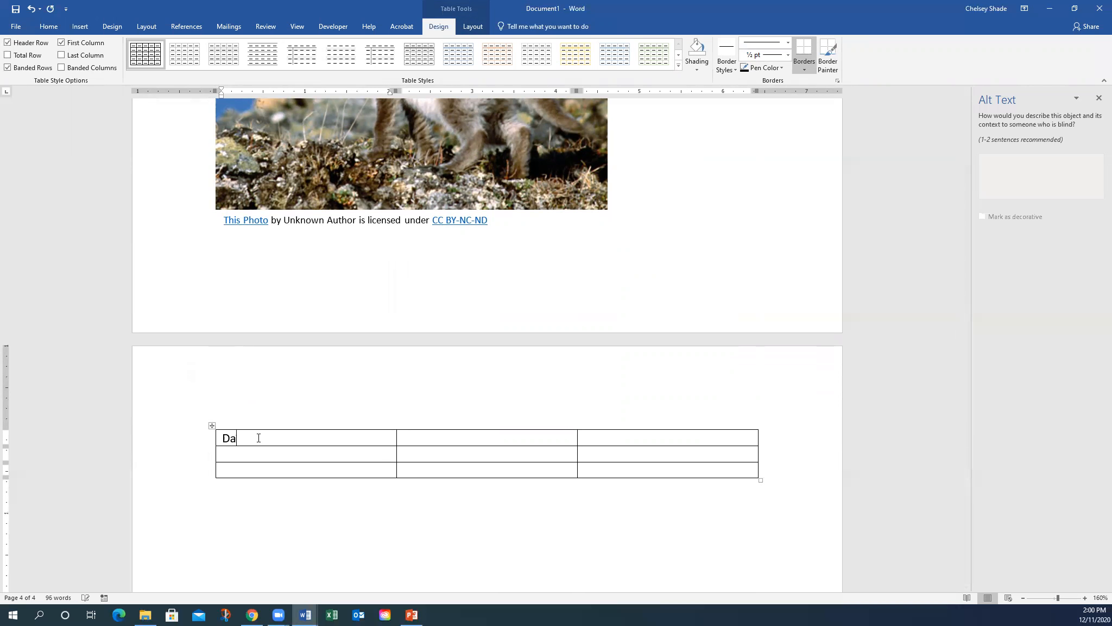
pyautogui.write('y of the Week')
pyautogui.press('Tab')
pyautogui.write('Hours Exercising')
pyautogui.press('Tab')
pyautogui.write('Hours Sleeping')
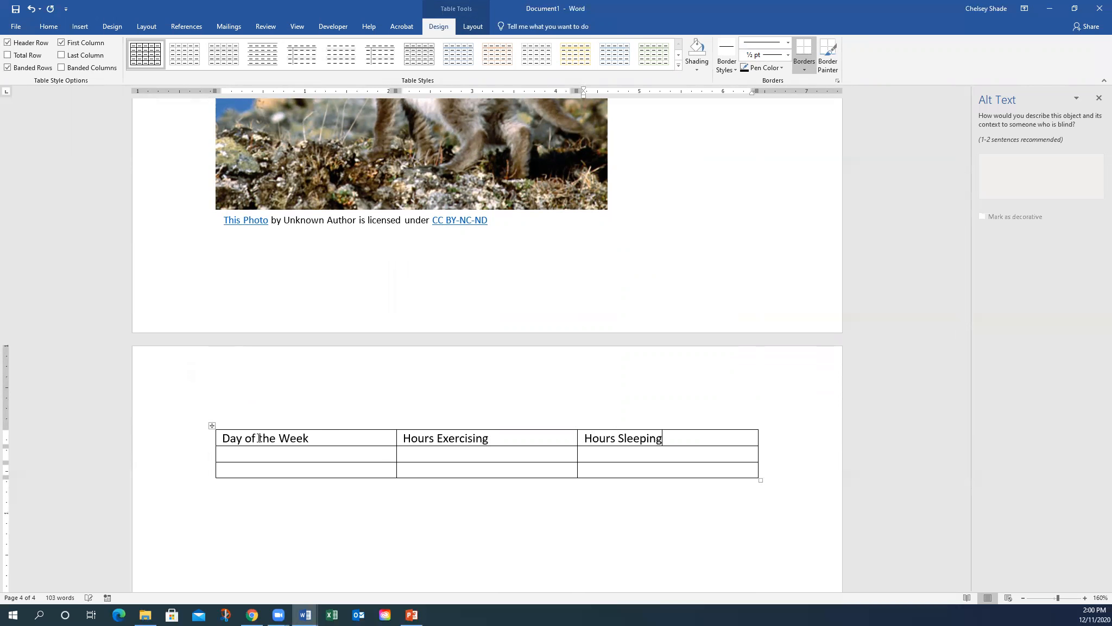
# - Enter Monday and Tuesday in the first column, then select the whole table
pyautogui.click(251, 454)
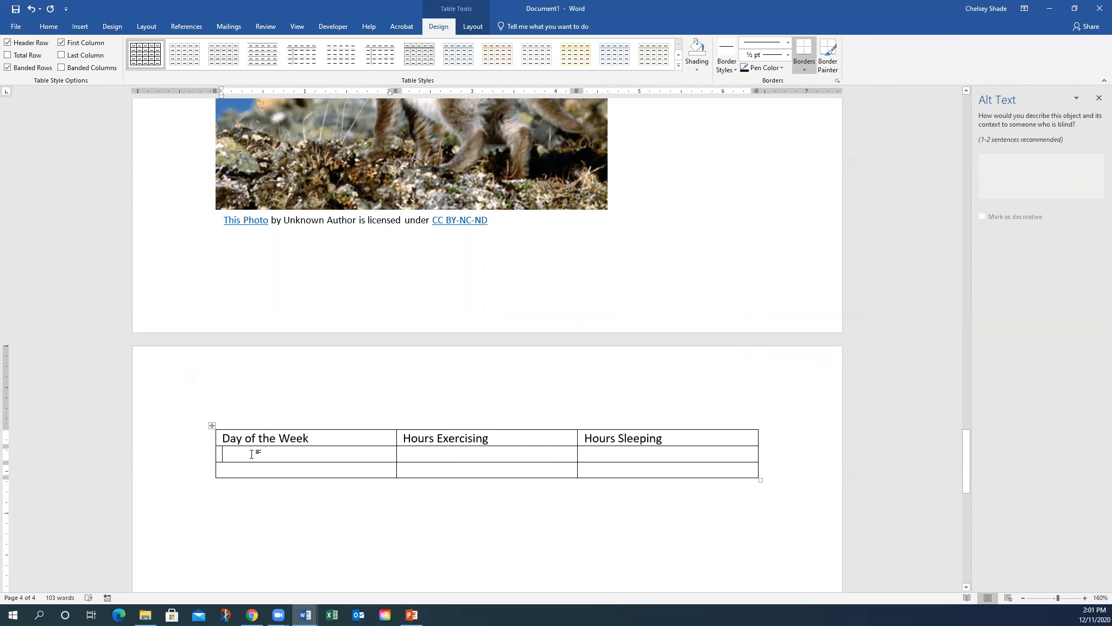
pyautogui.write('Monday')
pyautogui.click(472, 454)
pyautogui.moveTo(521, 451); pyautogui.dragTo(616, 451)
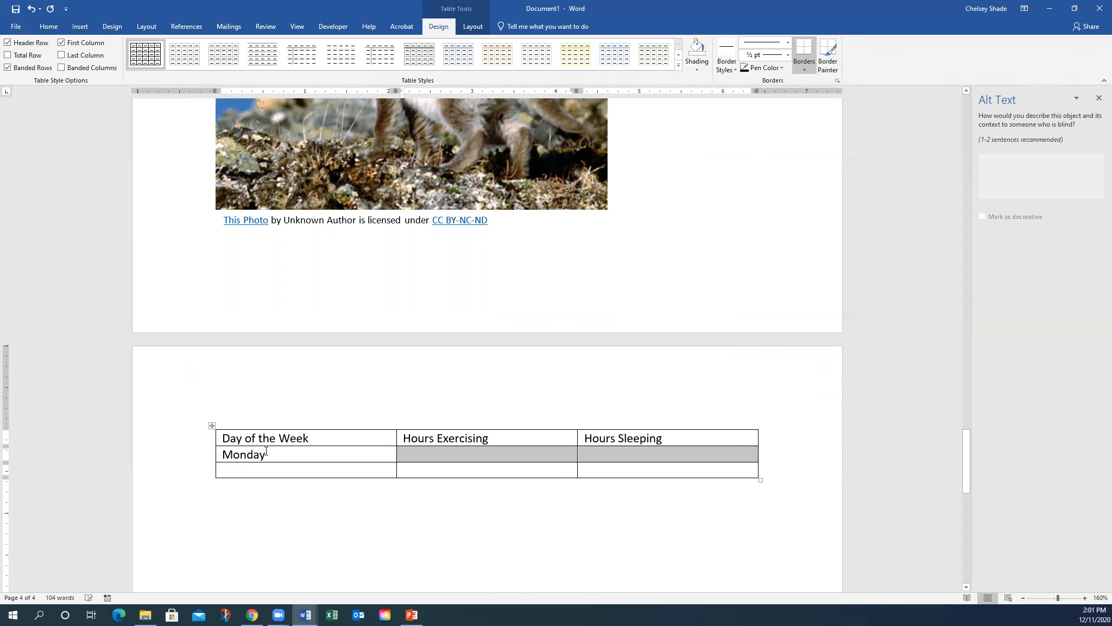
pyautogui.moveTo(443, 468); pyautogui.dragTo(603, 471)
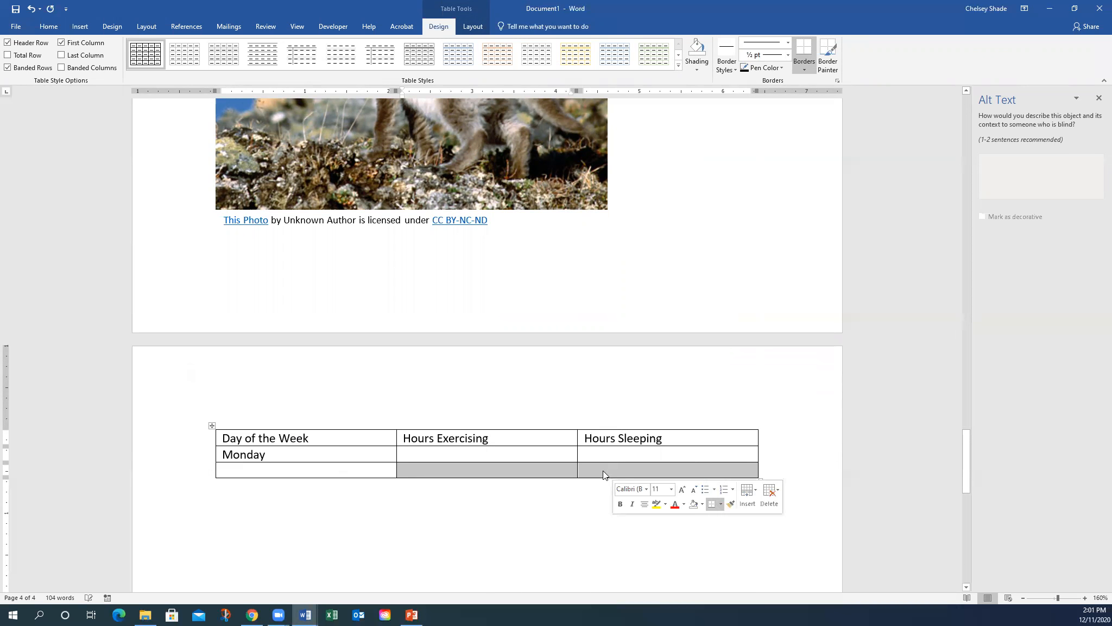
pyautogui.click(248, 467)
pyautogui.write('T')
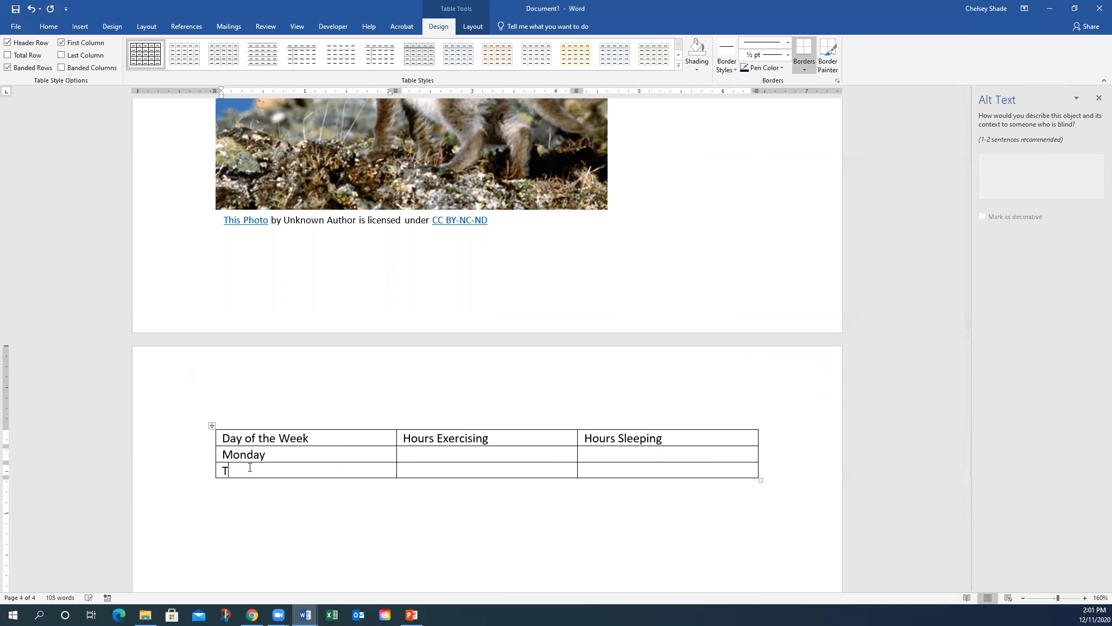
pyautogui.write('uesday')
pyautogui.click(275, 501)
pyautogui.click(255, 439)
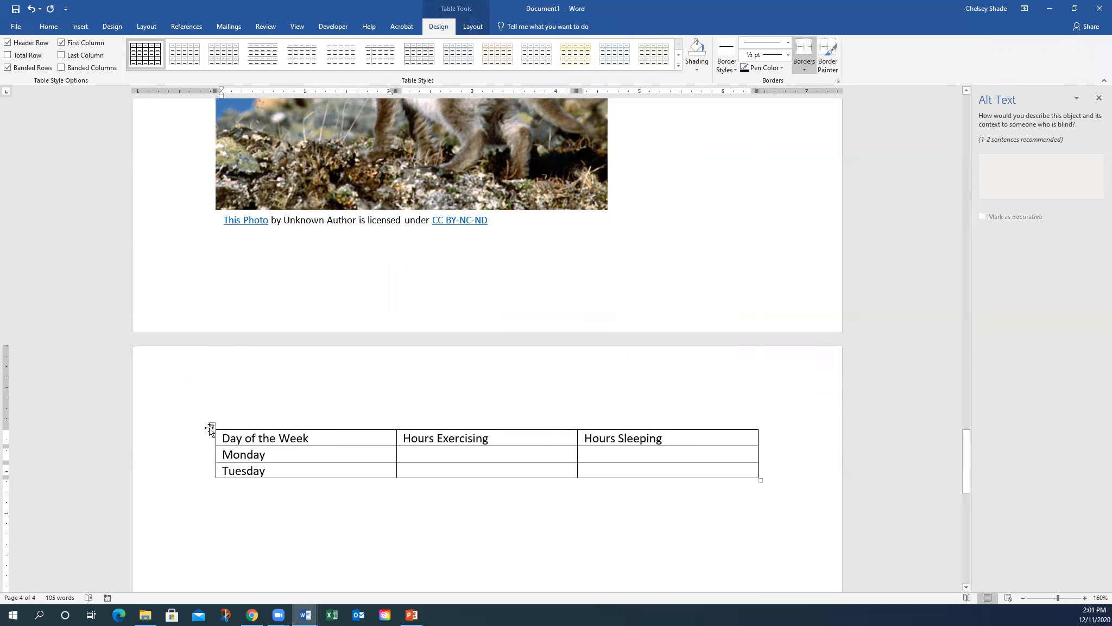
pyautogui.click(211, 425)
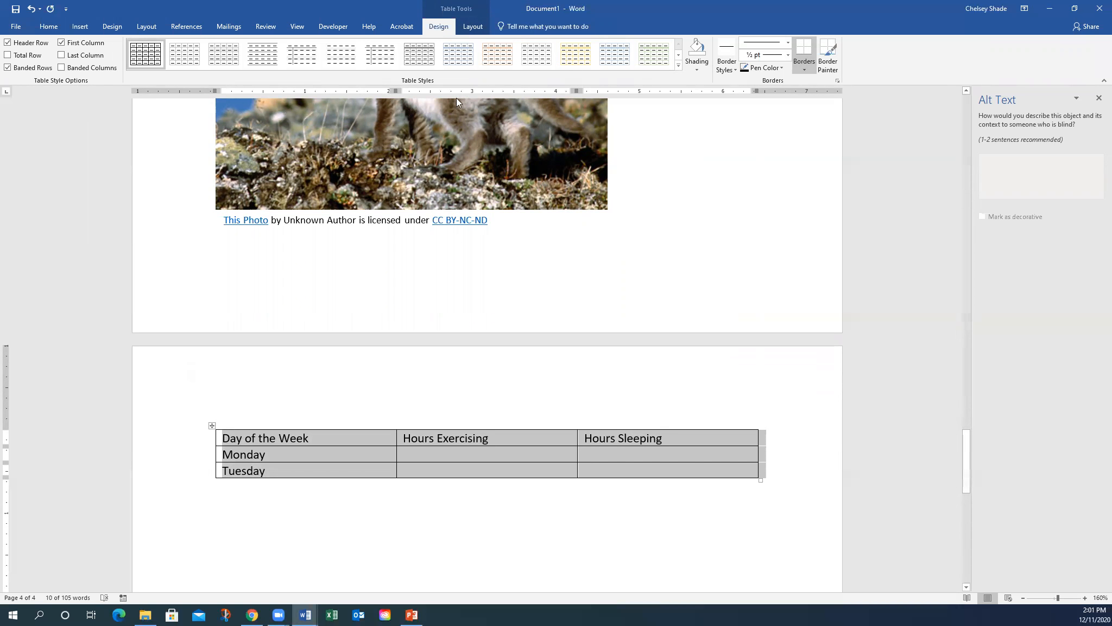
# - Apply the List Table 3 style, giving a black heading row and bold day names
pyautogui.click(679, 65)
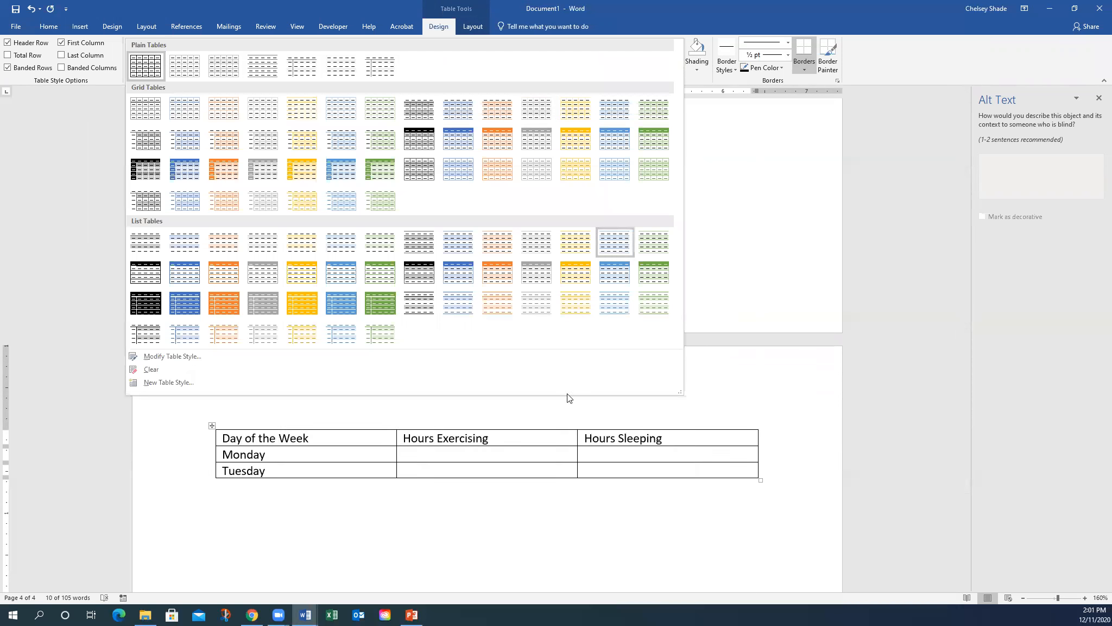
pyautogui.click(151, 279)
pyautogui.click(497, 525)
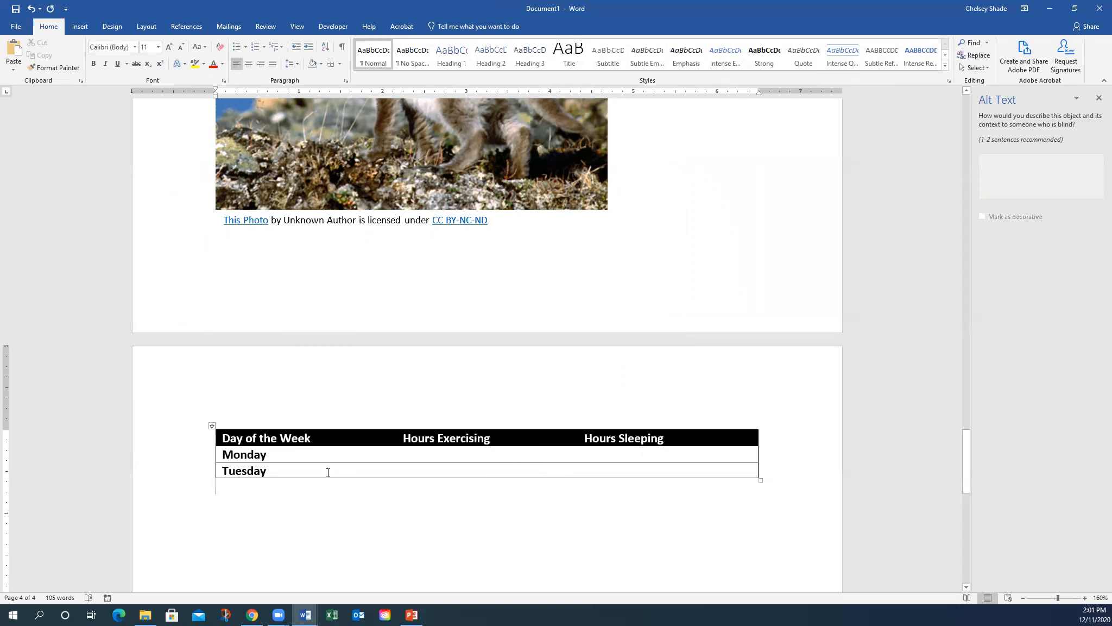
pyautogui.click(273, 457)
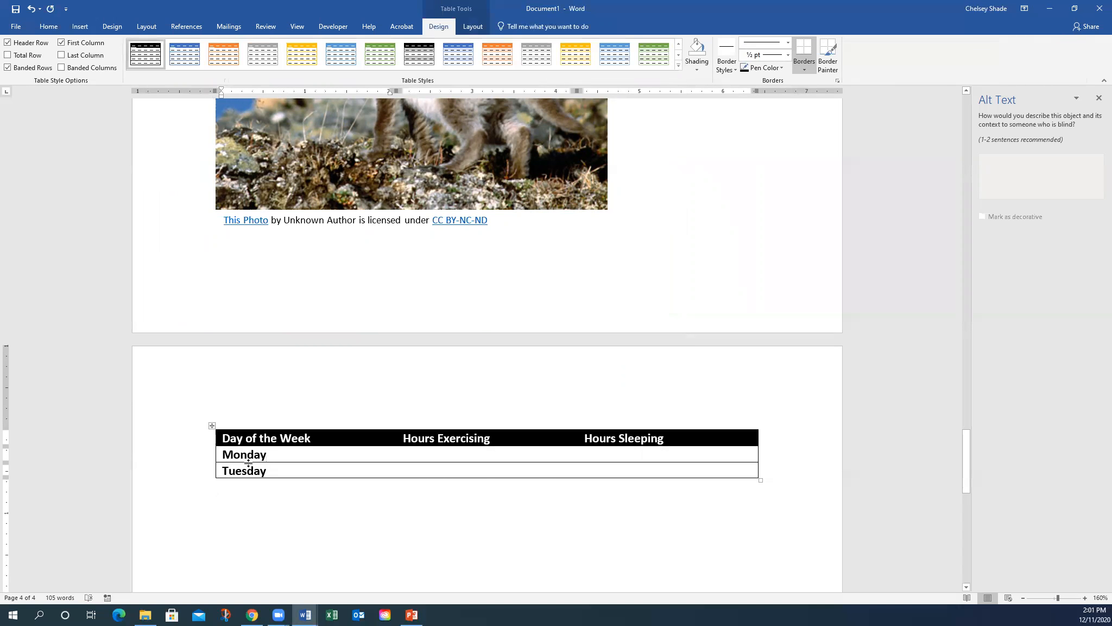
# - Fill in Monday's hours as 1.5 and 7, and Tuesday's as 1 and 7.5
pyautogui.click(462, 454)
pyautogui.write('1.5')
pyautogui.press('Tab')
pyautogui.write('7')
pyautogui.press('Tab')
pyautogui.press('Tab')
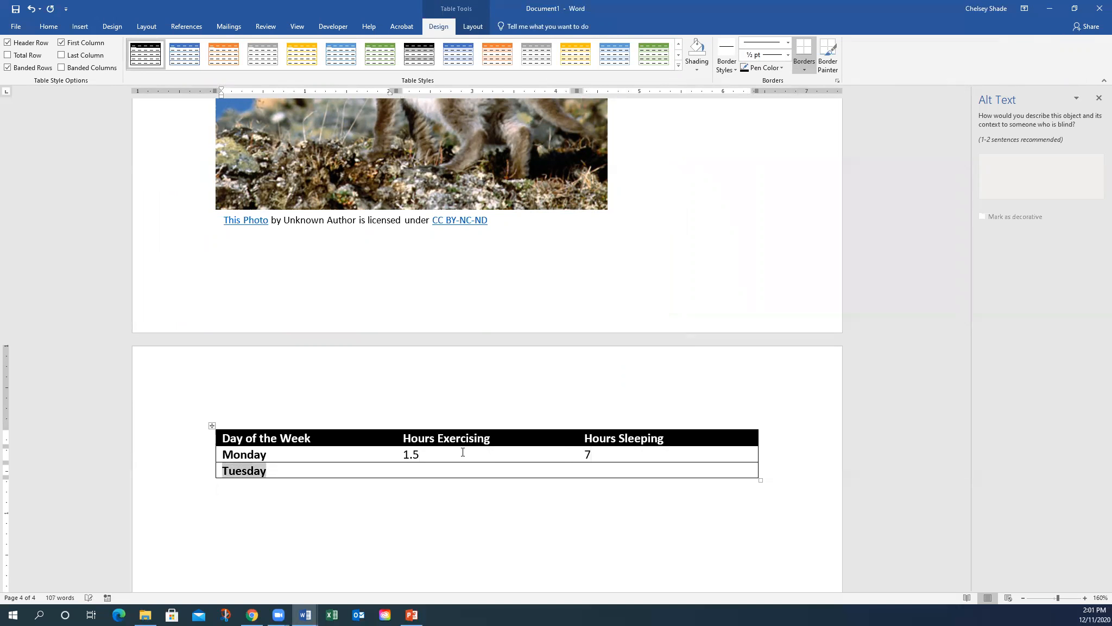
pyautogui.write('1')
pyautogui.press('Tab')
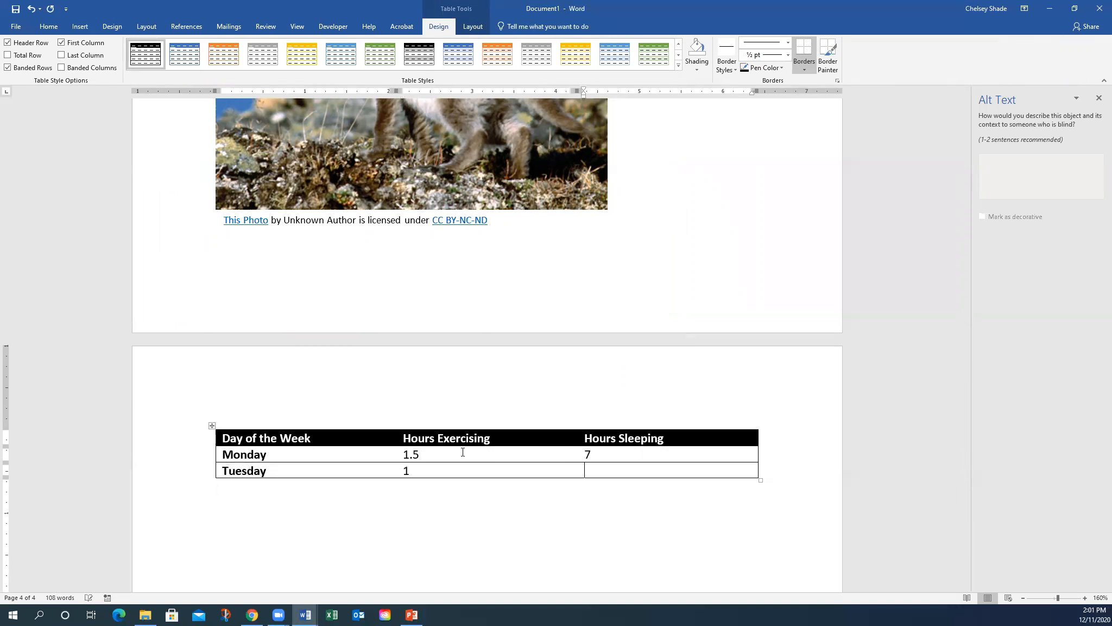
pyautogui.write('7.5')
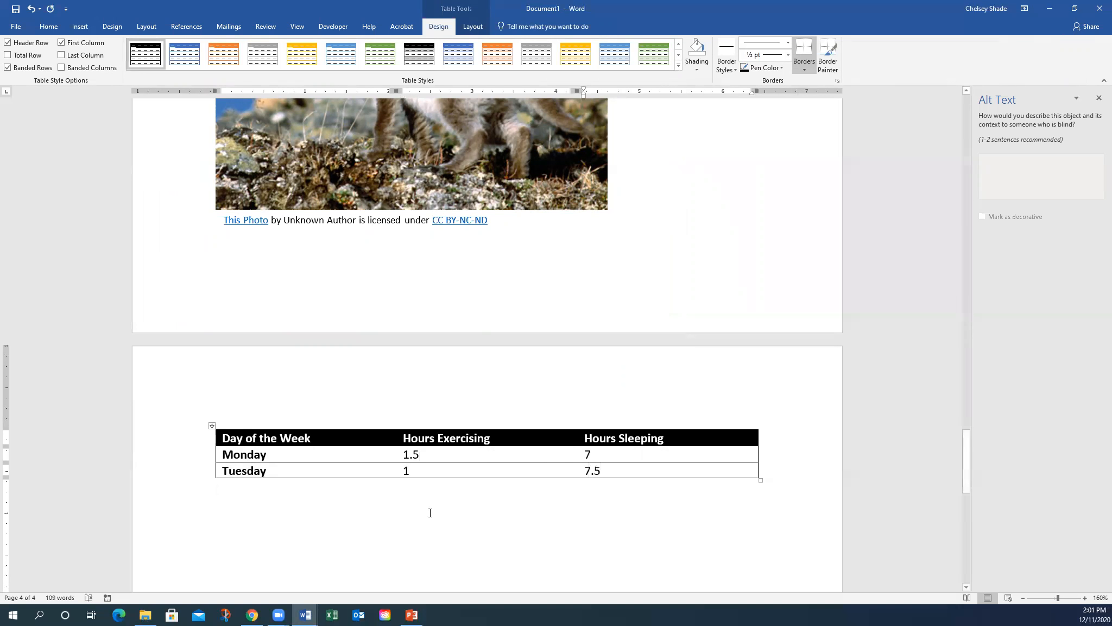
pyautogui.click(424, 501)
# - Review the table's heading row and rows in the Layout and Design options, then move below the table
pyautogui.click(326, 441)
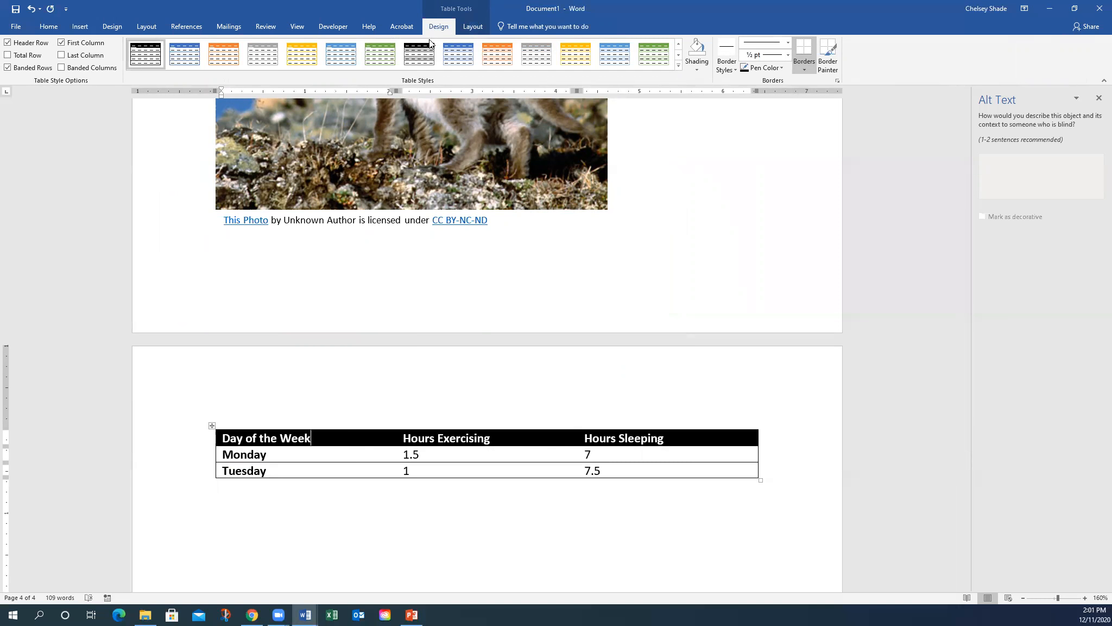
pyautogui.click(465, 31)
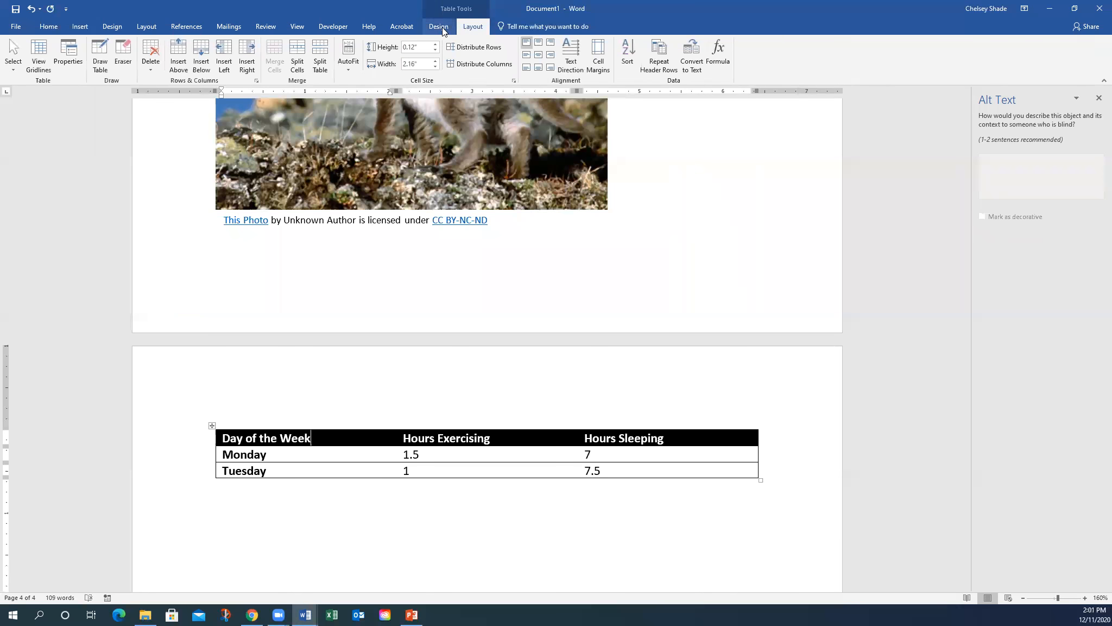
pyautogui.click(442, 27)
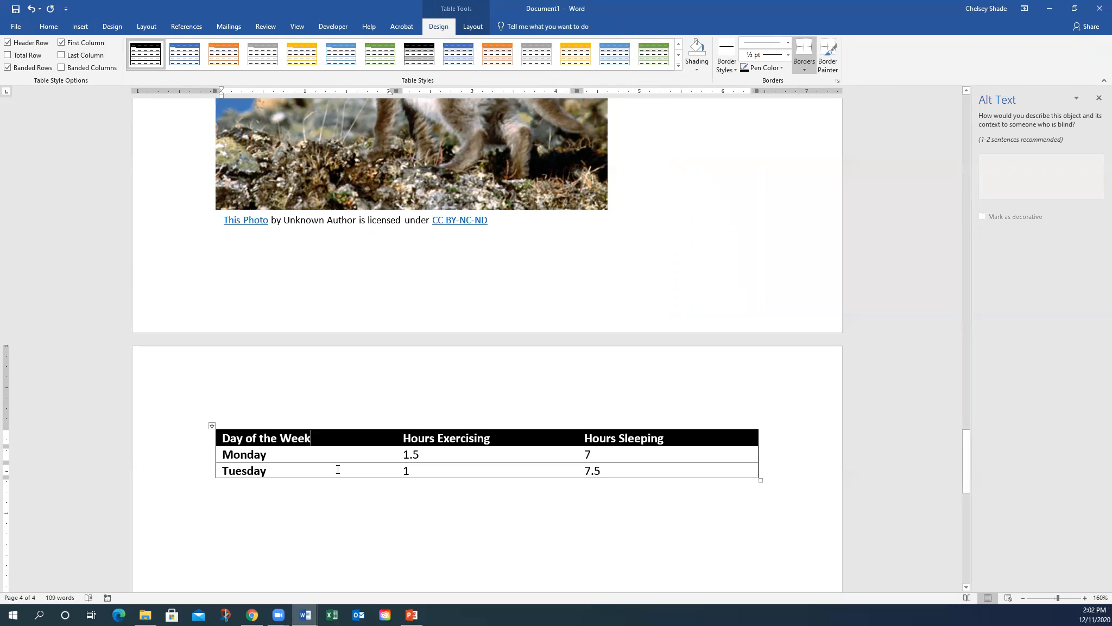
pyautogui.moveTo(432, 454); pyautogui.dragTo(406, 454)
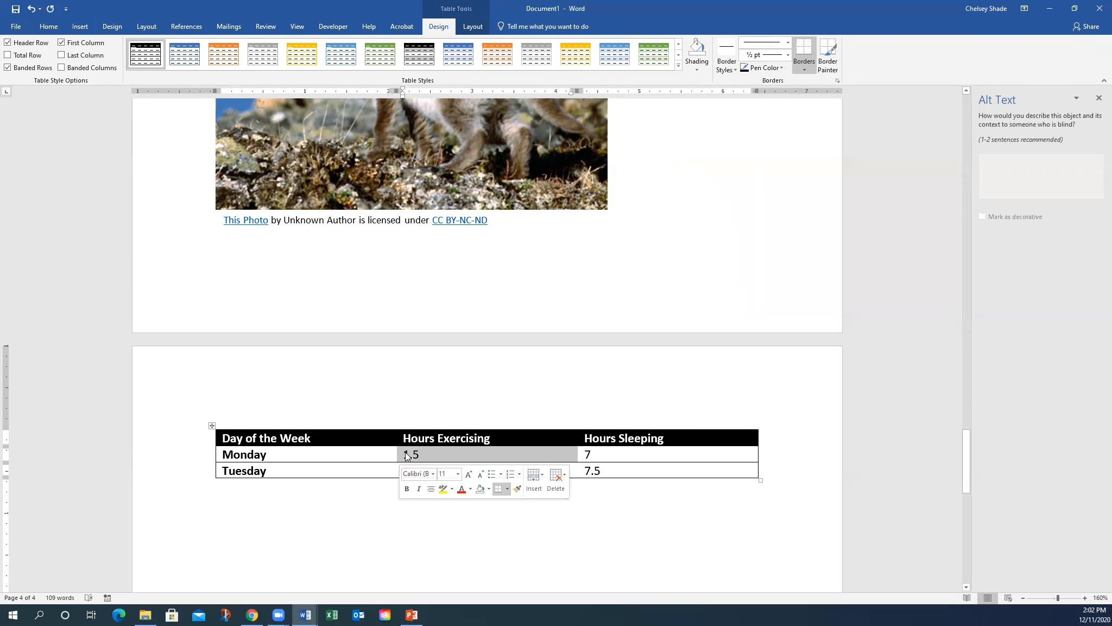
pyautogui.click(592, 451)
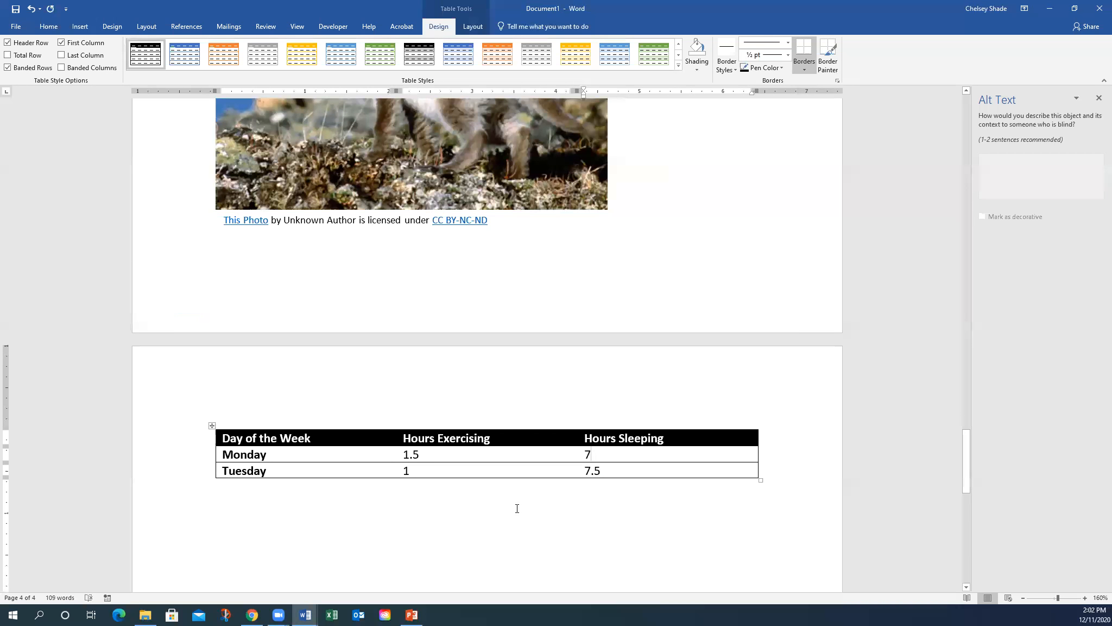
pyautogui.moveTo(237, 435); pyautogui.dragTo(618, 428)
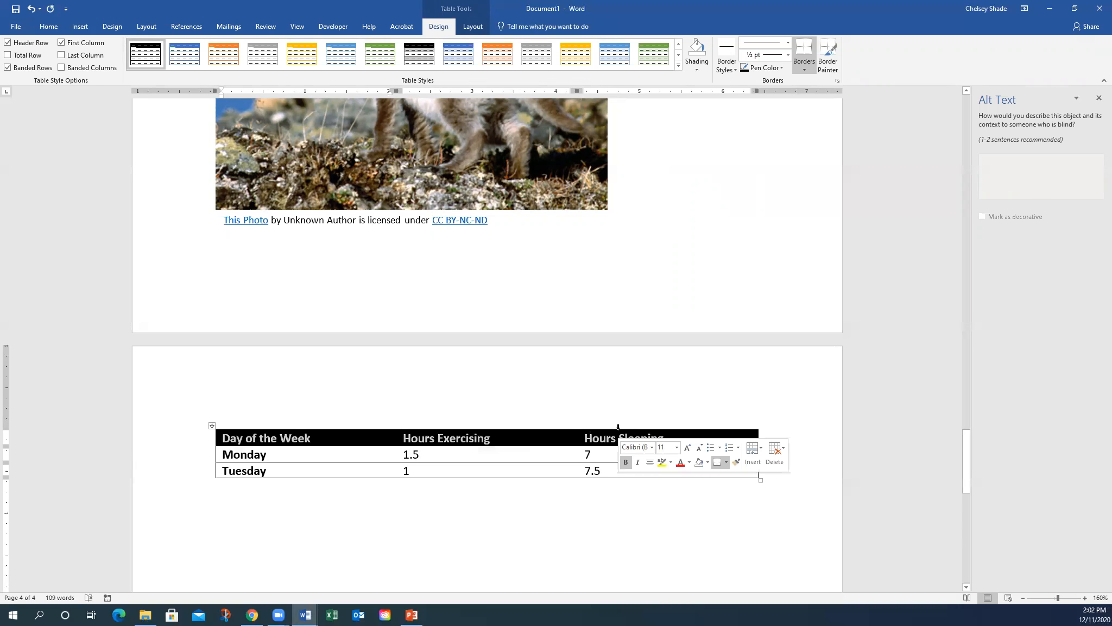
pyautogui.click(504, 460)
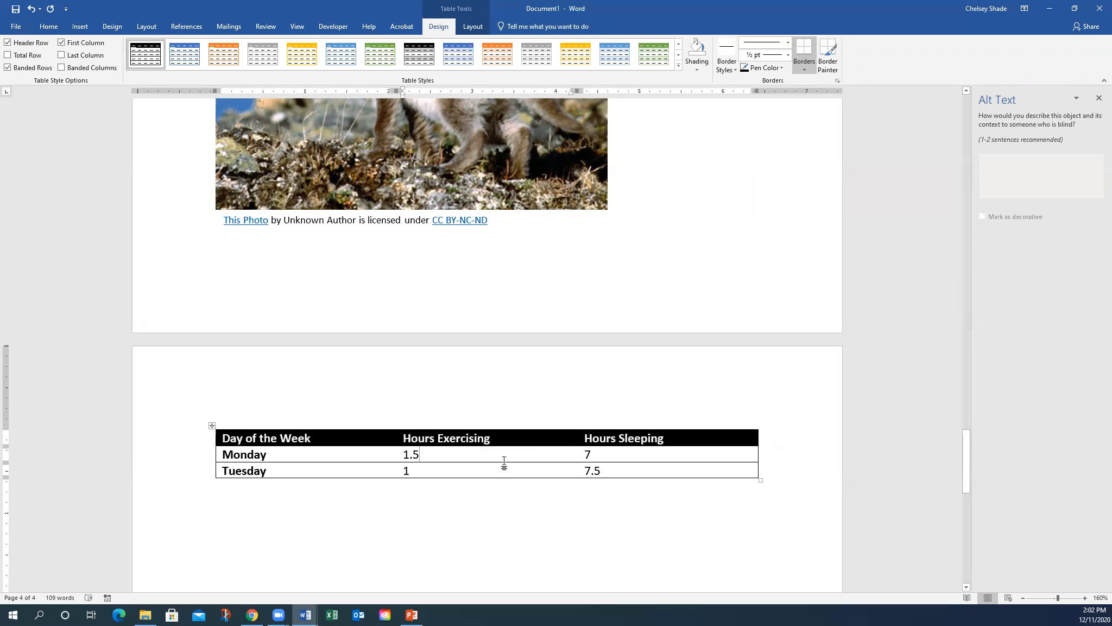
pyautogui.click(308, 434)
pyautogui.moveTo(554, 466); pyautogui.dragTo(240, 429)
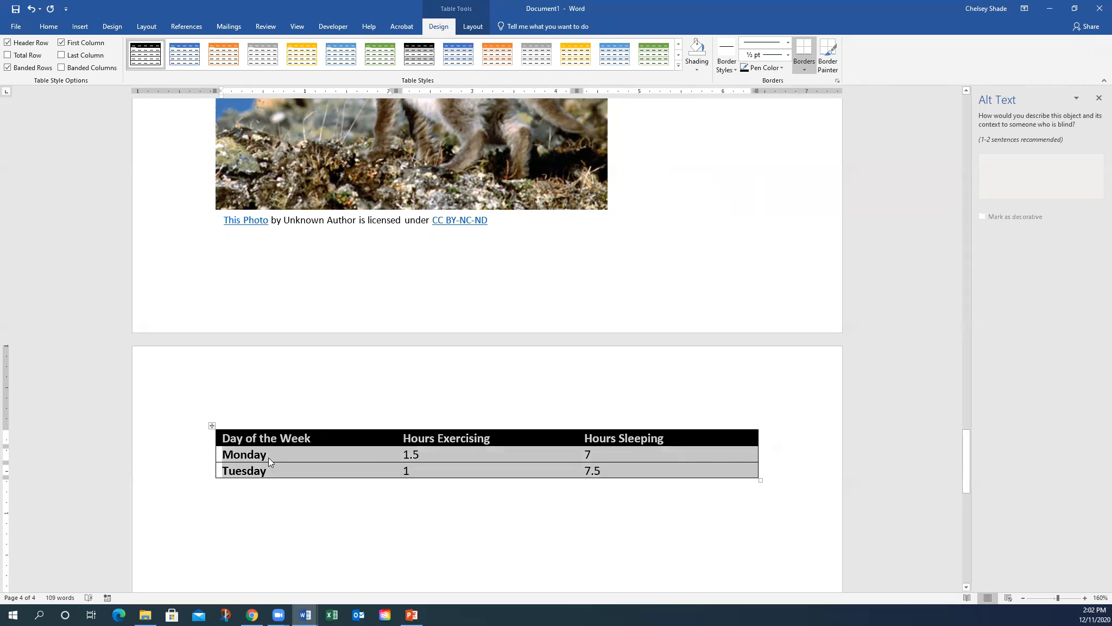
pyautogui.click(312, 438)
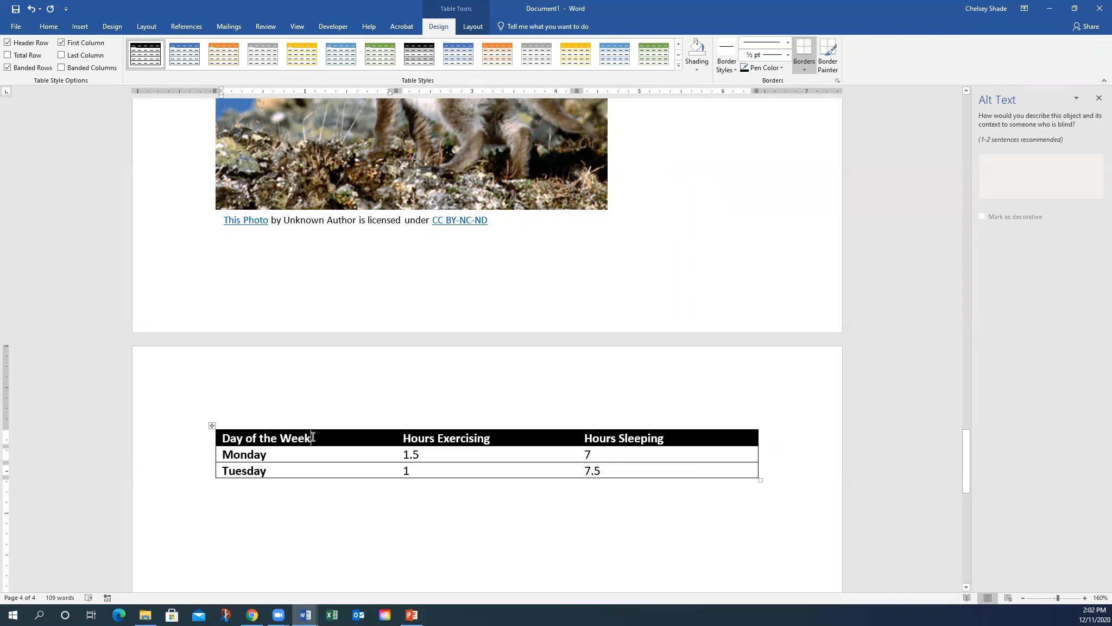
pyautogui.click(250, 523)
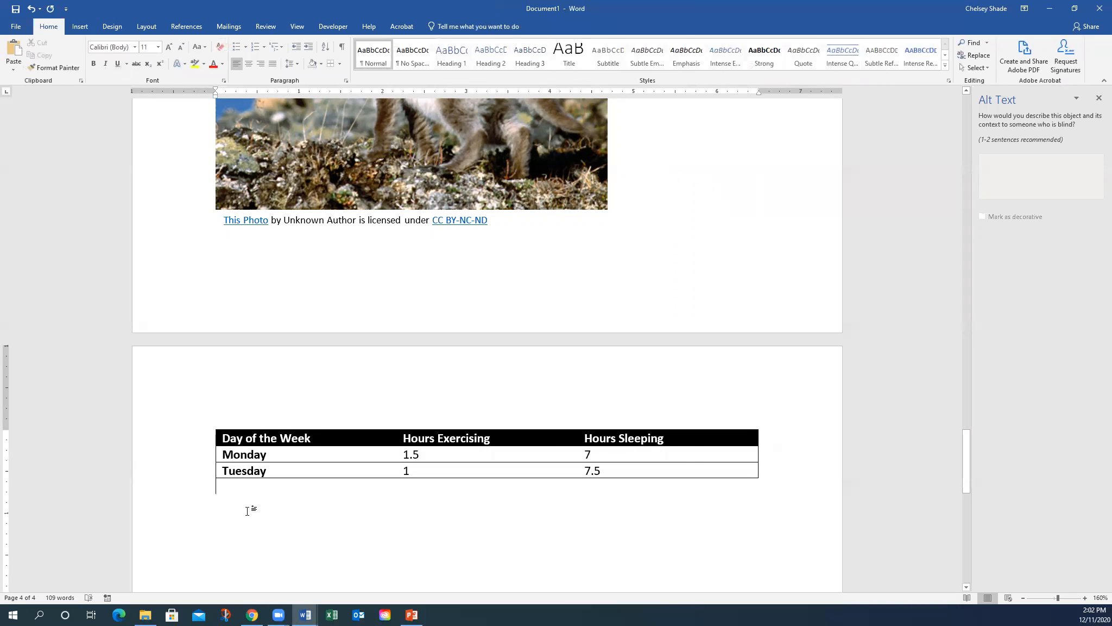
# - Insert a 2x2 table filled with quadratic, exponential, linear and cubic
pyautogui.click(80, 26)
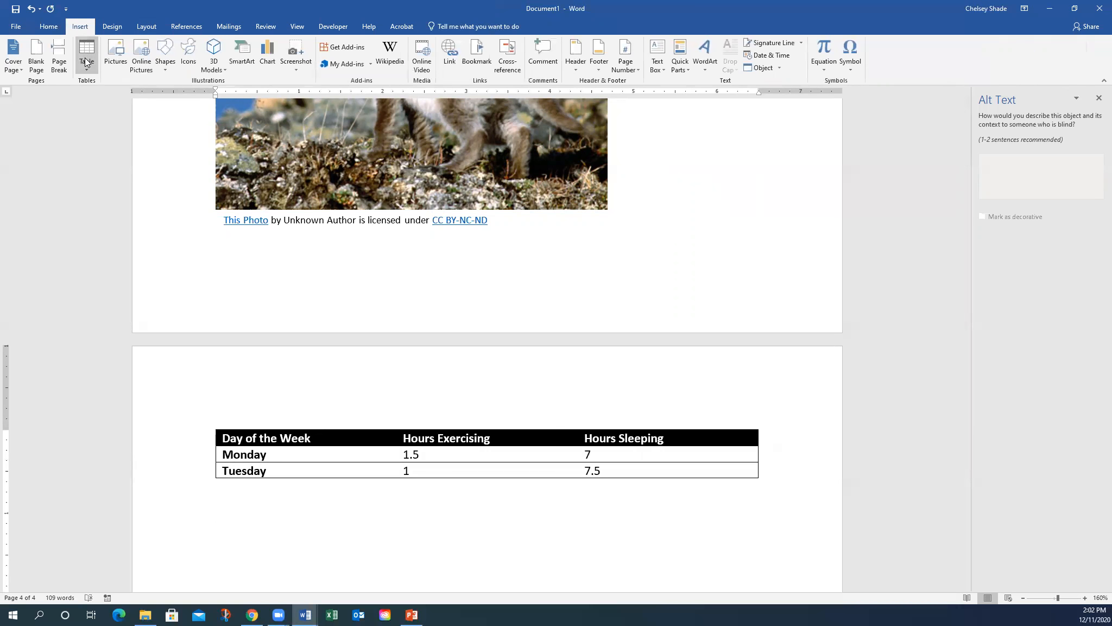
pyautogui.click(86, 58)
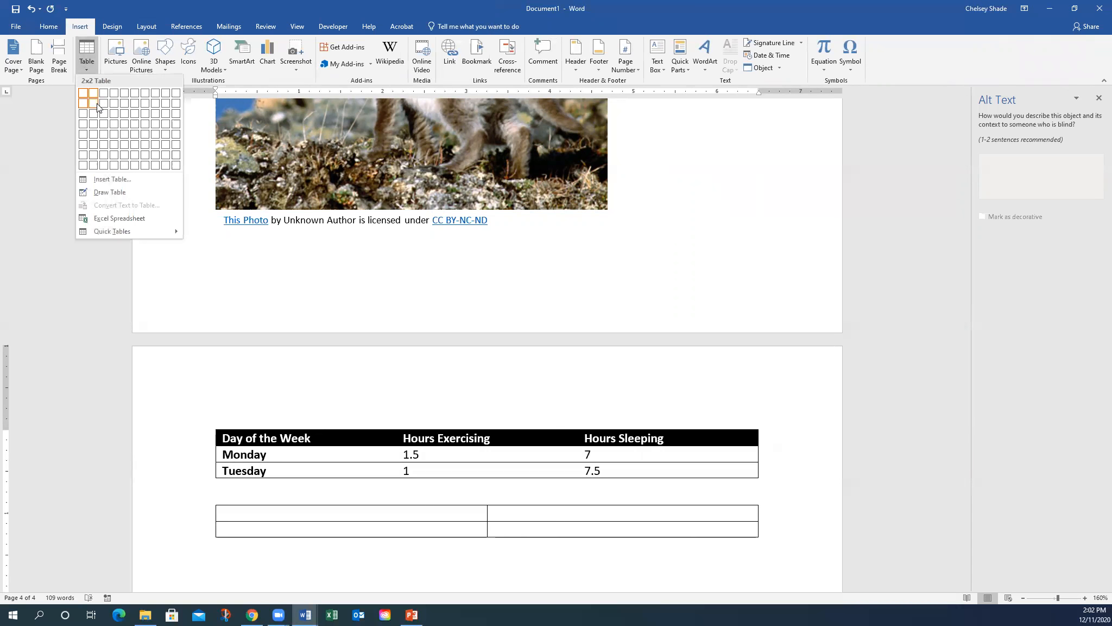
pyautogui.click(93, 103)
pyautogui.write('quadratic')
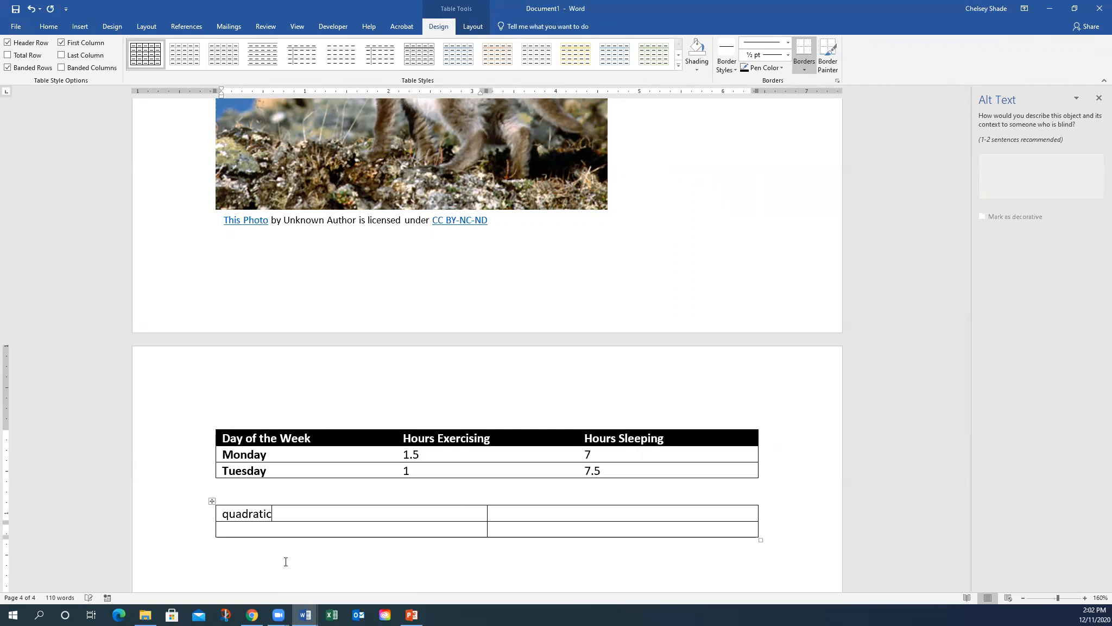
pyautogui.press('Tab')
pyautogui.write('exponential')
pyautogui.press('Tab')
pyautogui.write('linear')
pyautogui.press('Tab')
pyautogui.write('cubic')
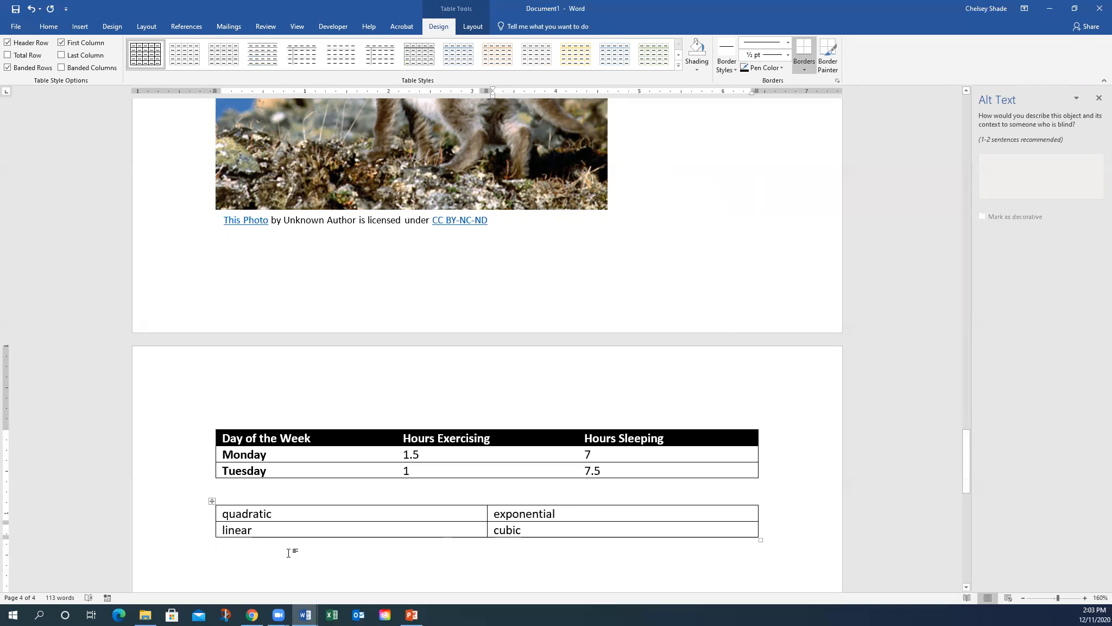
# - Return the caret to the quadratic cell with Table Design options showing
pyautogui.click(292, 551)
pyautogui.scroll(-1, 293, 549)
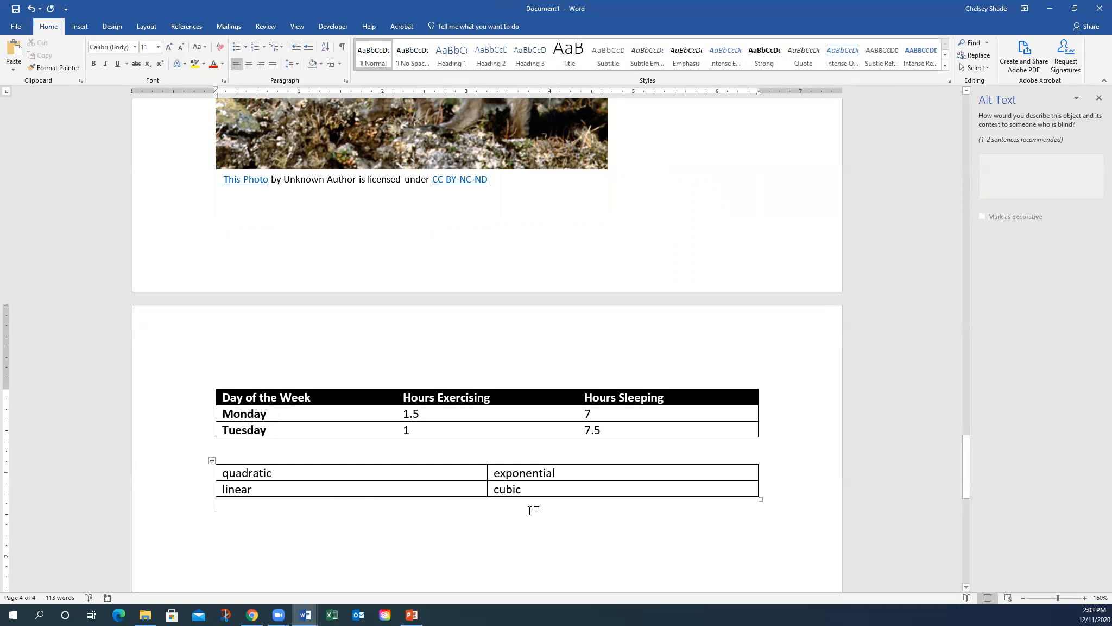
pyautogui.click(345, 477)
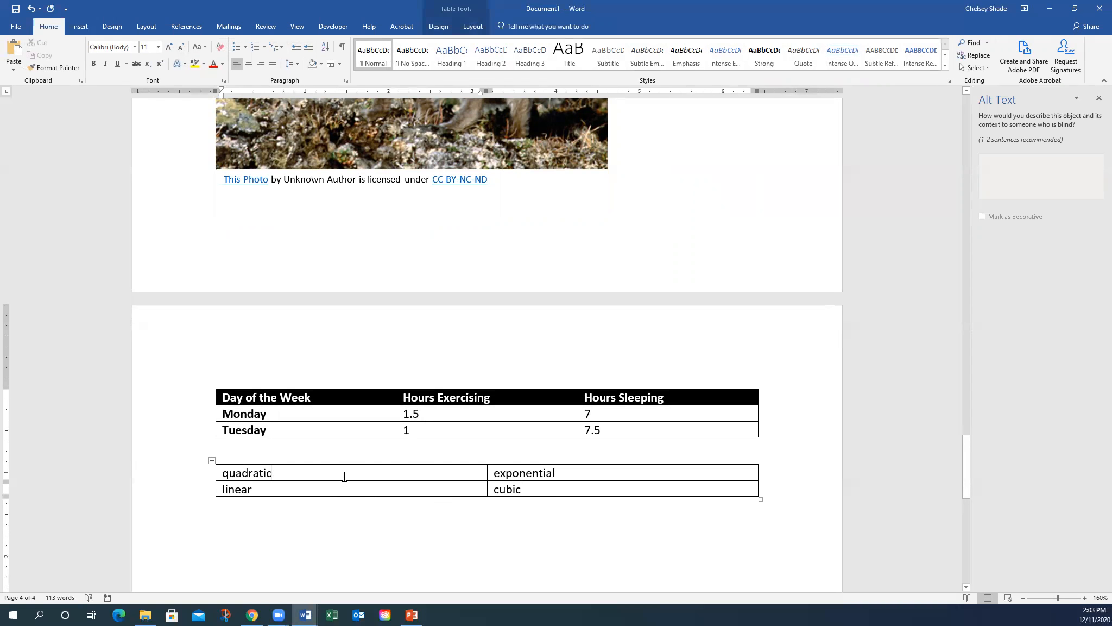
pyautogui.click(438, 26)
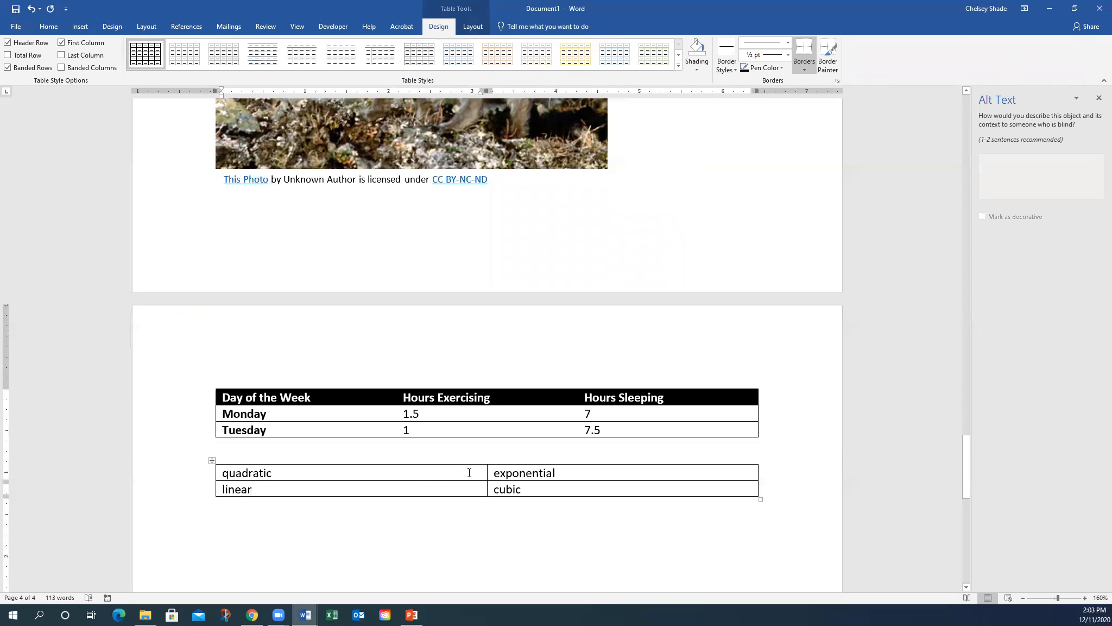
# - Insert a row above quadratic and type 'Vocabulary Words' in its first cell
pyautogui.moveTo(506, 489); pyautogui.dragTo(494, 489)
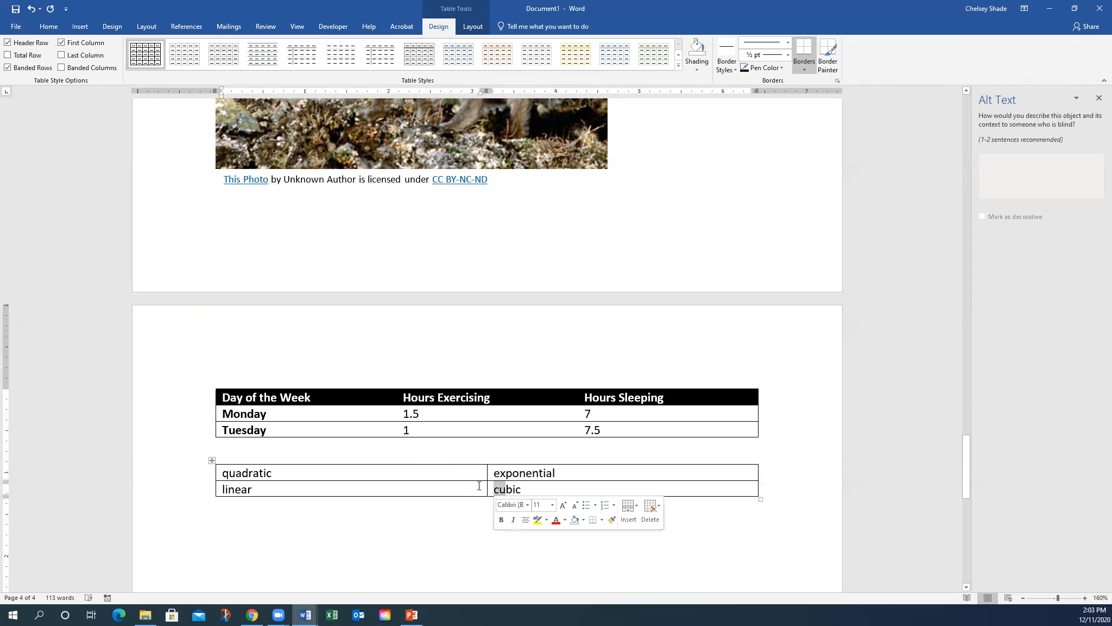
pyautogui.click(432, 472)
pyautogui.rightClick(430, 478)
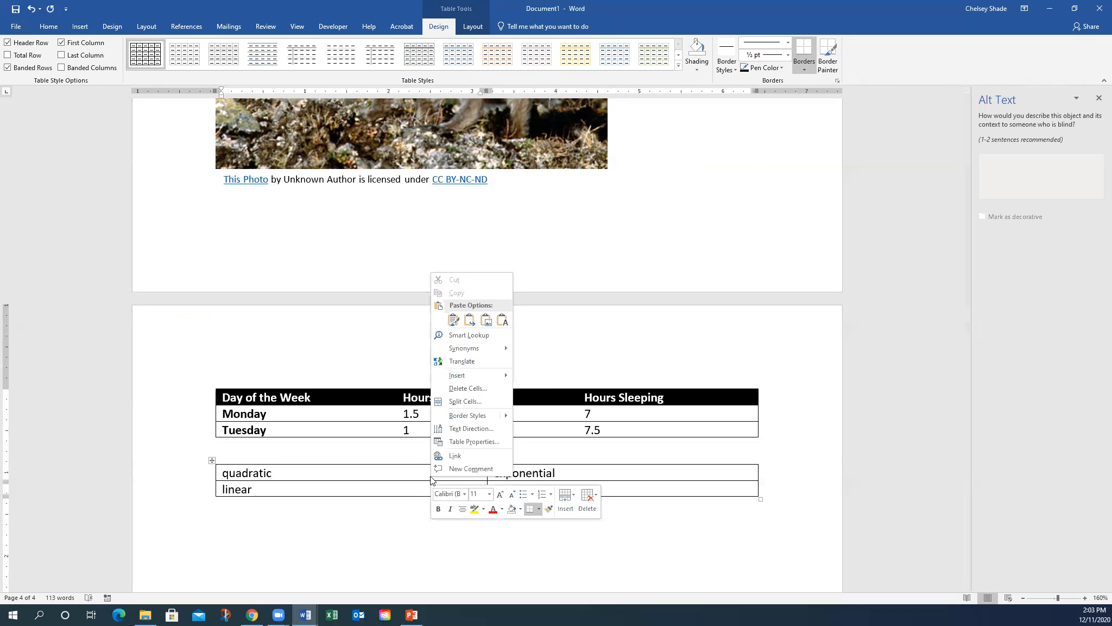
pyautogui.click(564, 502)
pyautogui.click(590, 524)
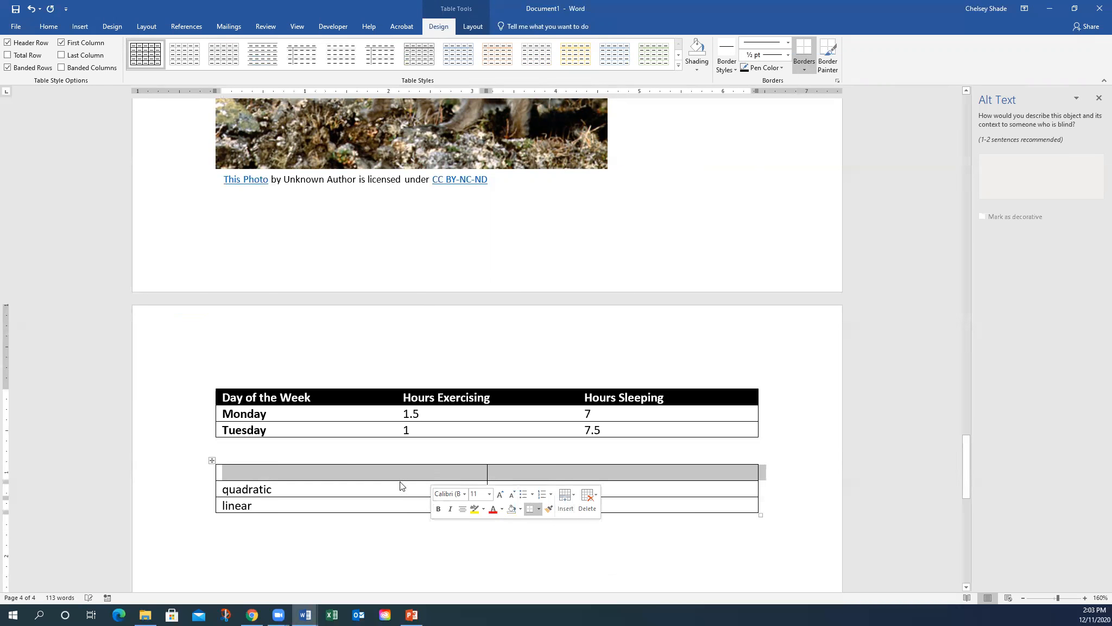
pyautogui.click(339, 472)
pyautogui.write('Vocabulary Words')
# - Select both cells of the new Vocabulary Words header row
pyautogui.moveTo(503, 472); pyautogui.dragTo(453, 474)
pyautogui.click(343, 484)
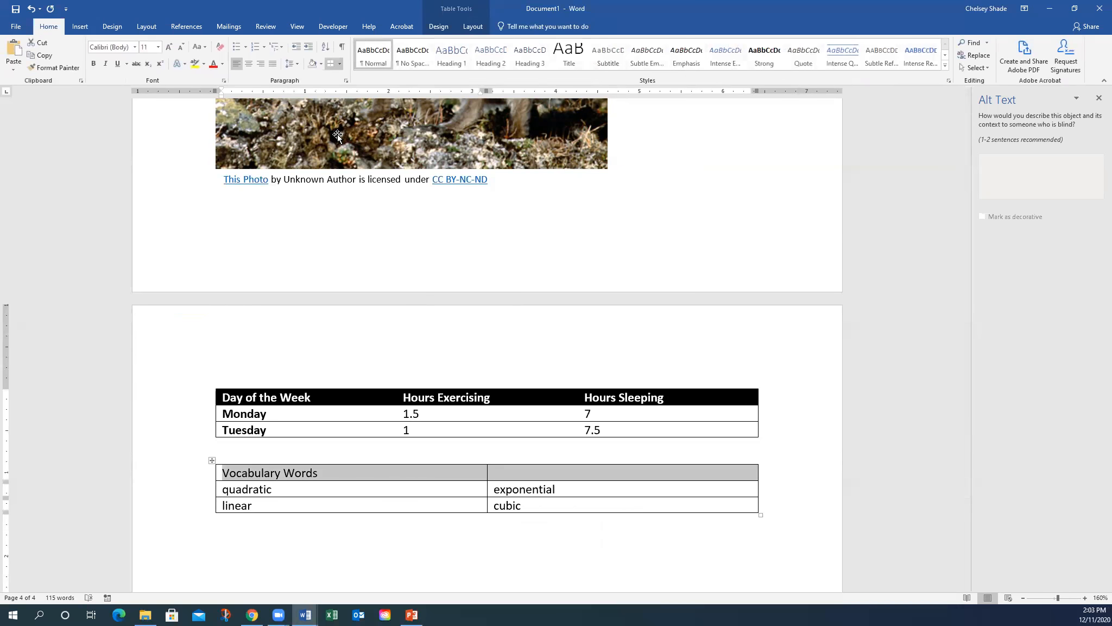
pyautogui.click(353, 533)
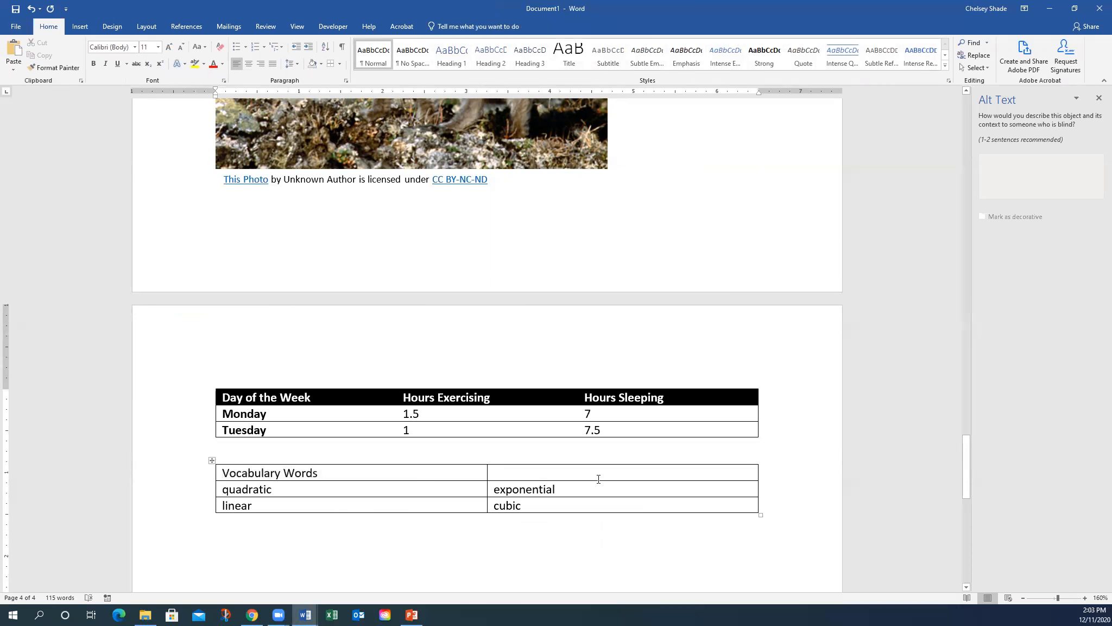
pyautogui.moveTo(538, 471); pyautogui.dragTo(473, 470)
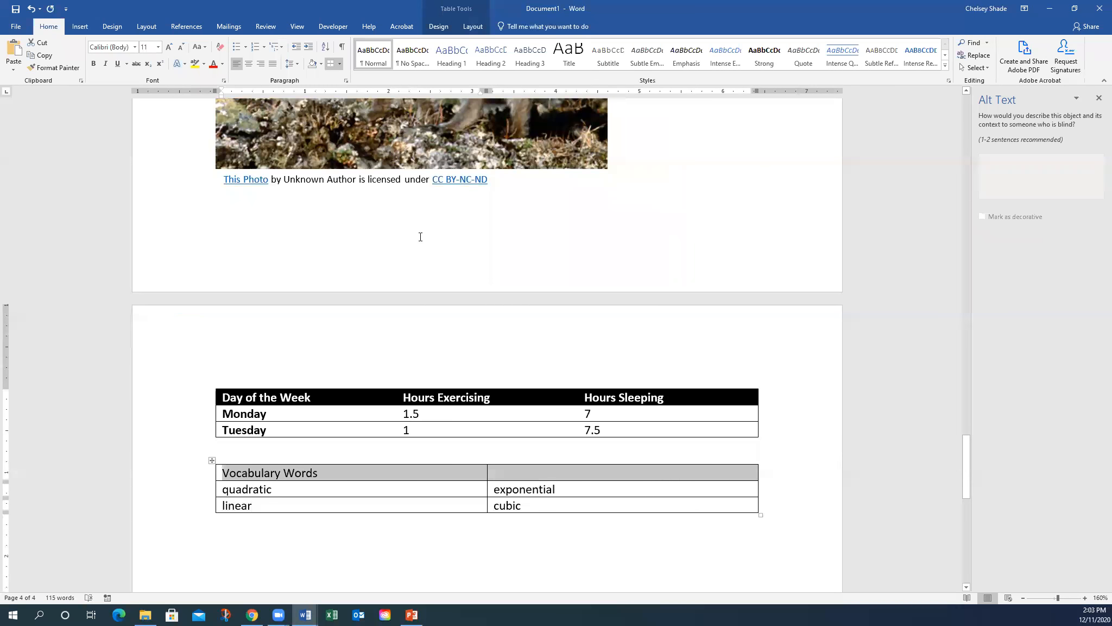
pyautogui.click(282, 472)
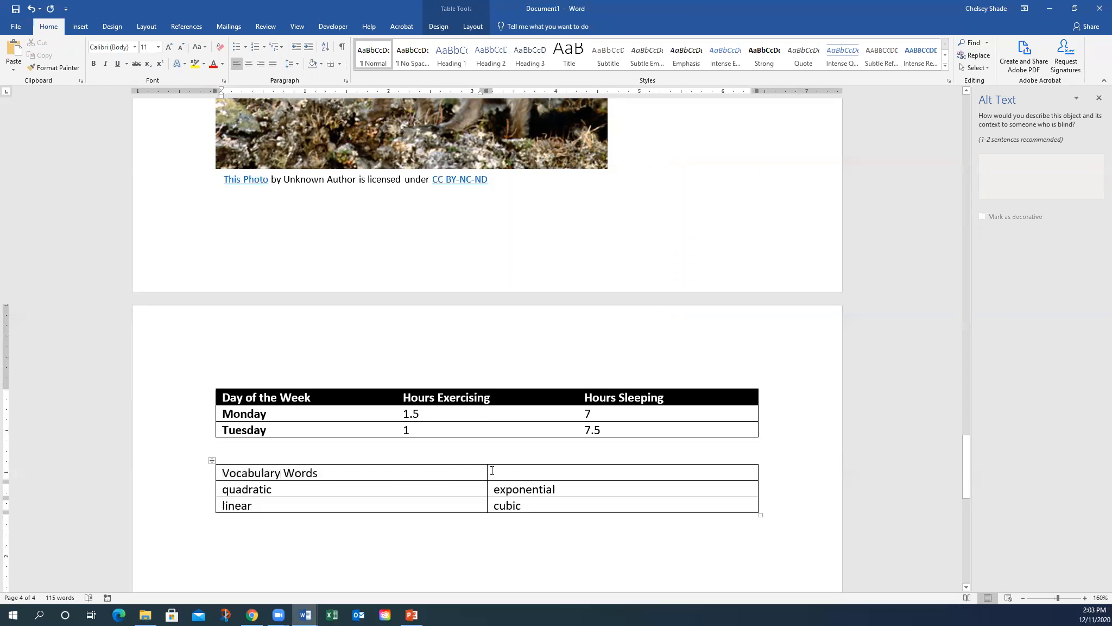
pyautogui.moveTo(492, 471); pyautogui.dragTo(481, 472)
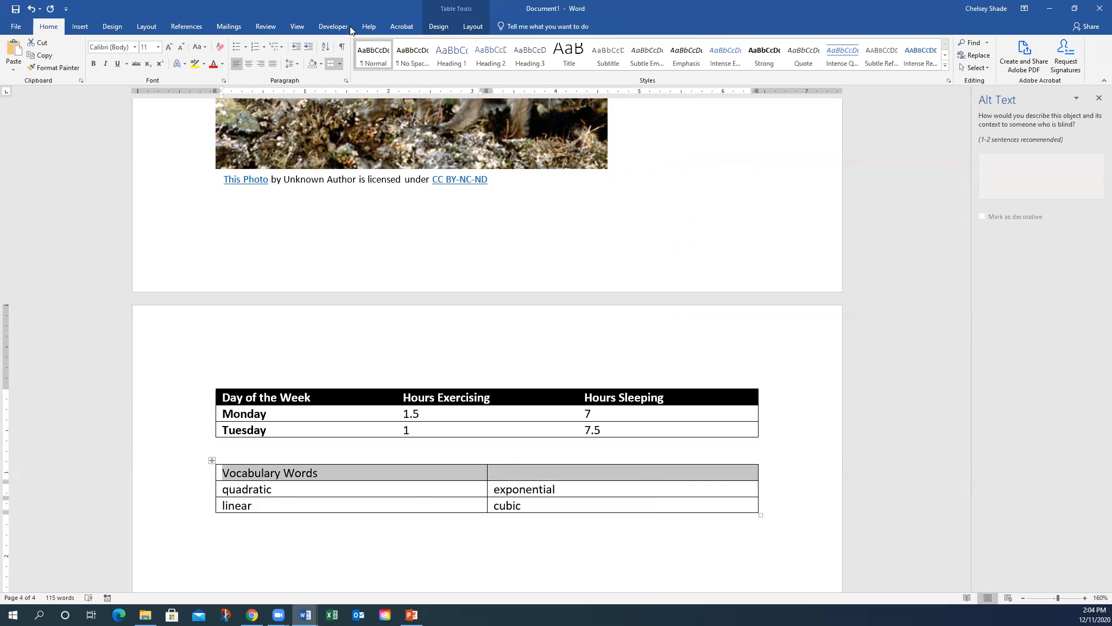
# - Merge the two Vocabulary Words header cells into one with Table Layout's Merge Cells
pyautogui.click(435, 27)
pyautogui.click(470, 29)
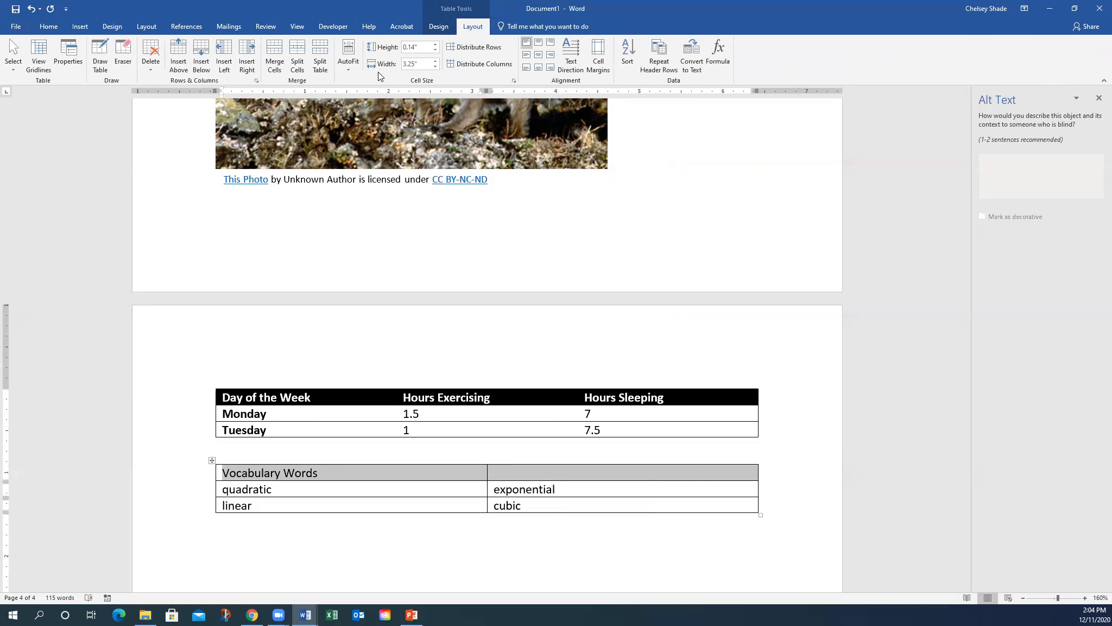
pyautogui.click(274, 45)
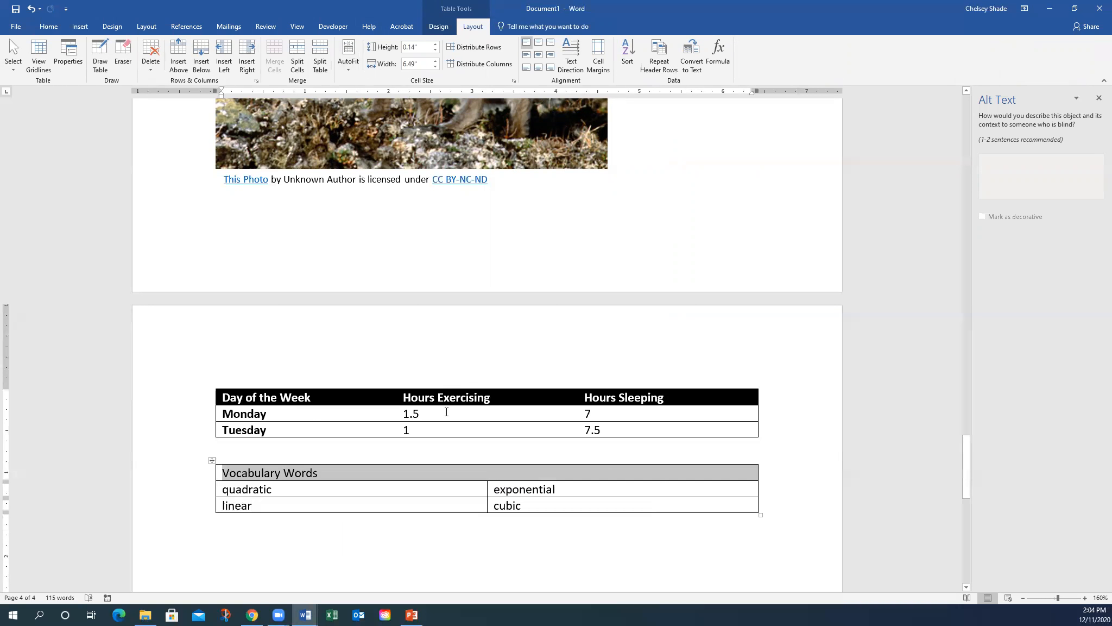
pyautogui.click(360, 534)
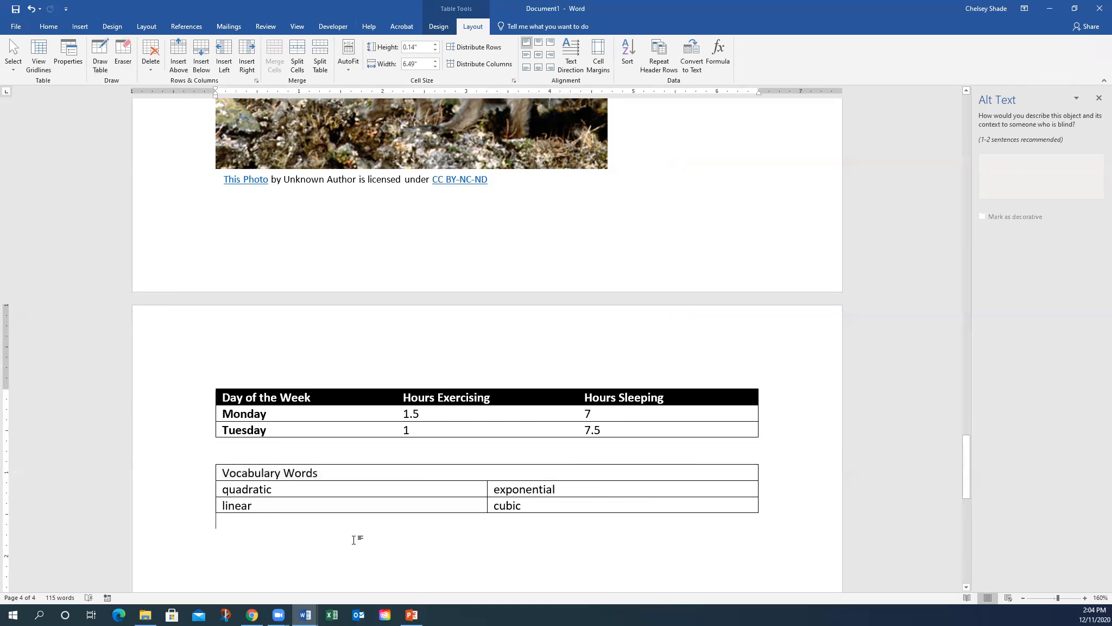
pyautogui.scroll(-1, 360, 533)
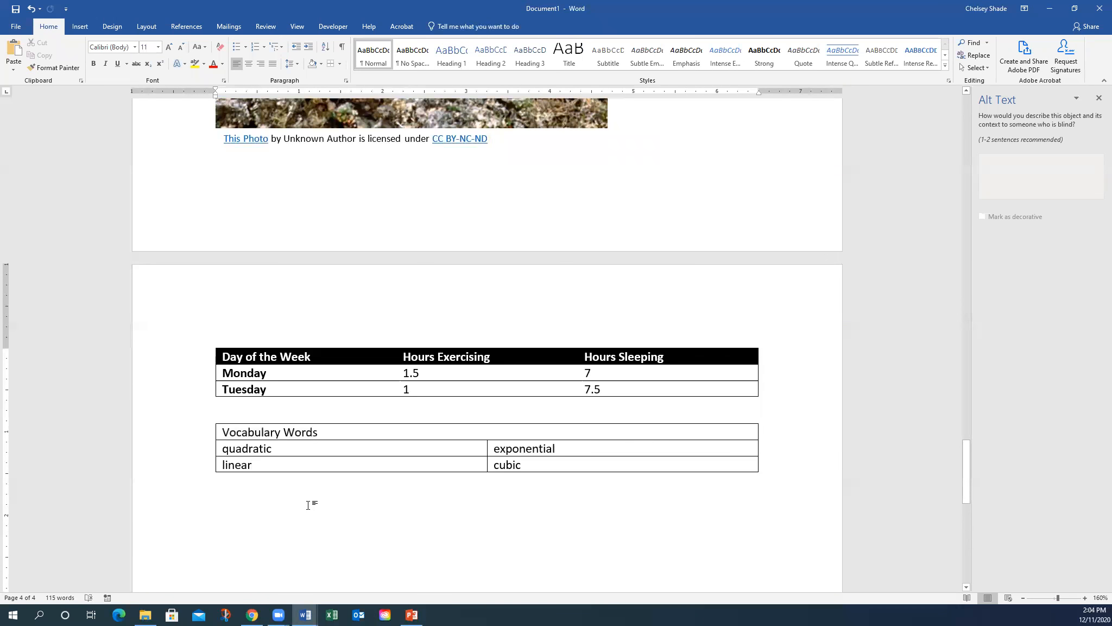
# - Add a Heading 2 line 'Vocabulary Cards' between the two tables
pyautogui.click(239, 339)
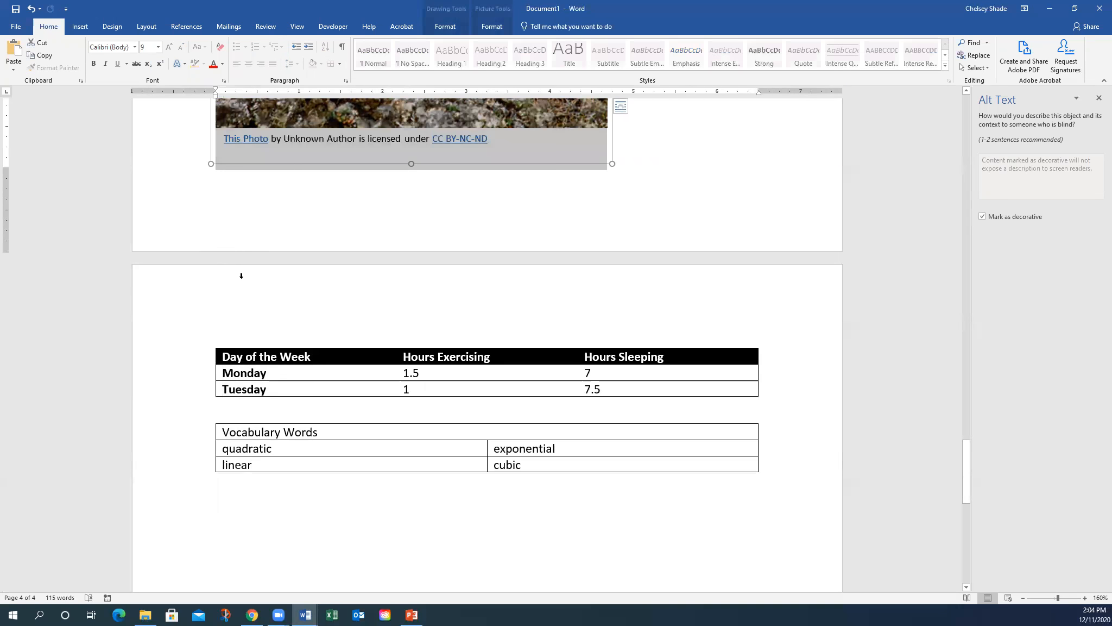
pyautogui.click(235, 406)
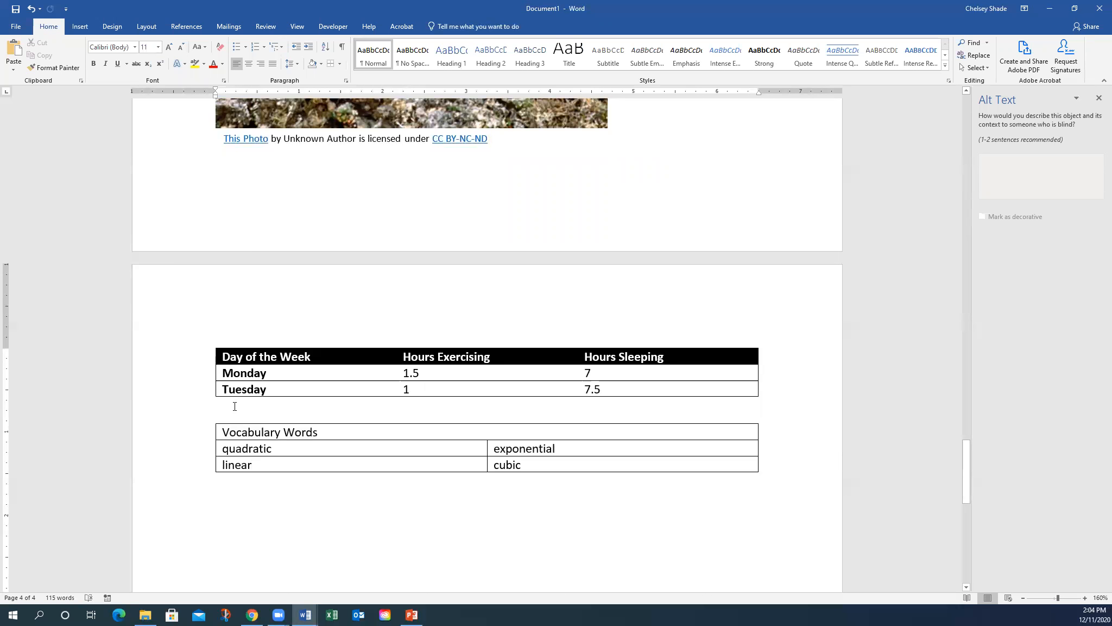
pyautogui.press('Return')
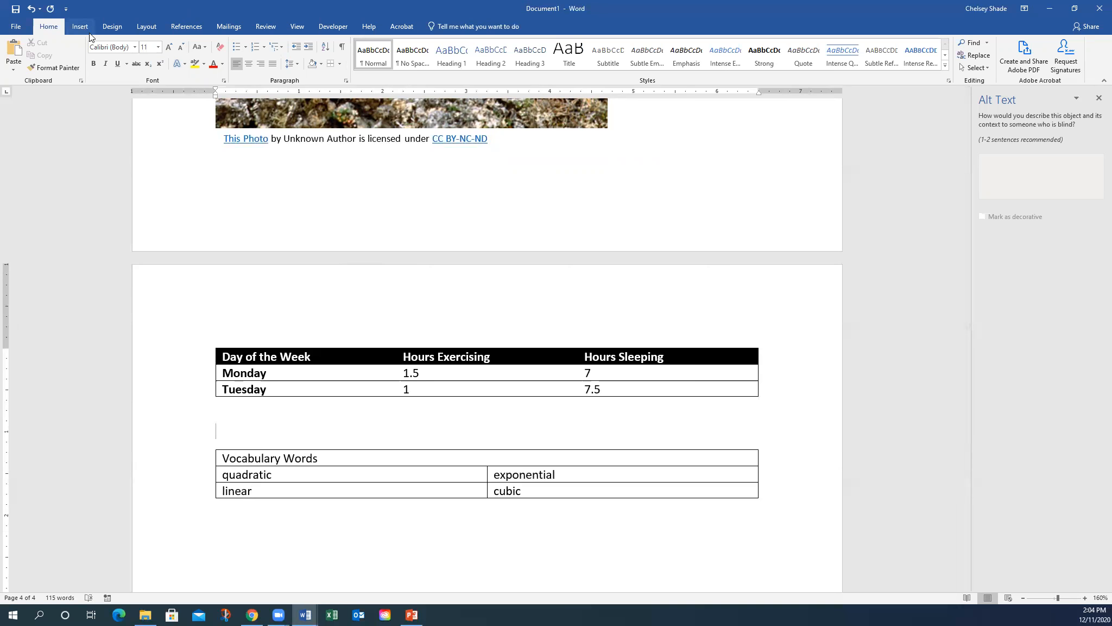
pyautogui.click(484, 53)
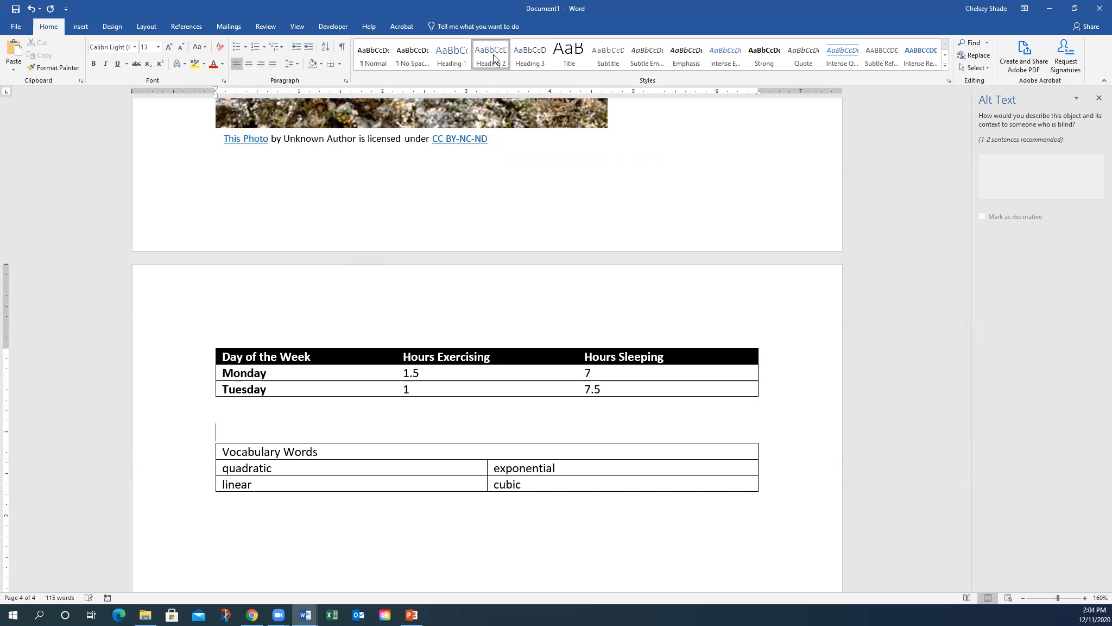
pyautogui.write('V')
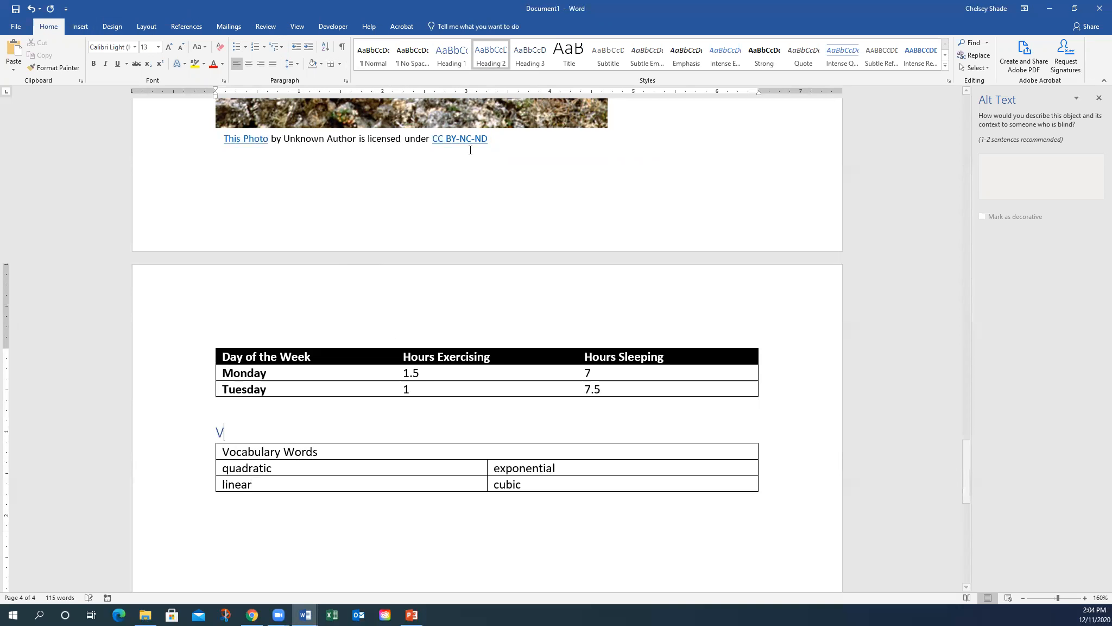
pyautogui.write('ocabulary Cards')
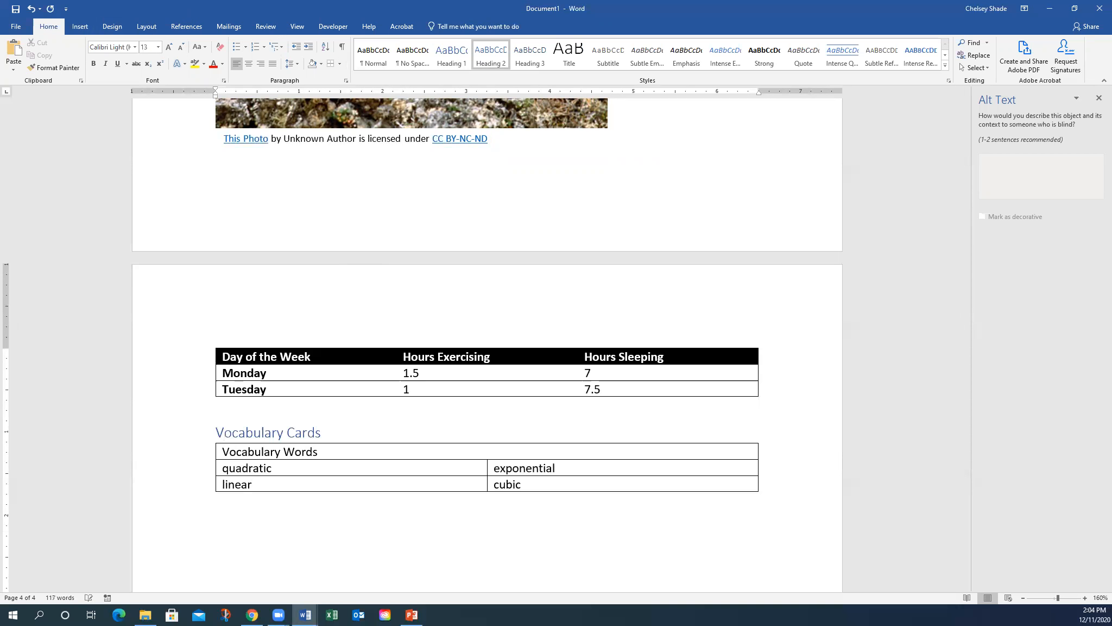
# - Change the Vocabulary Cards heading's font colour to black
pyautogui.moveTo(325, 433); pyautogui.dragTo(206, 435)
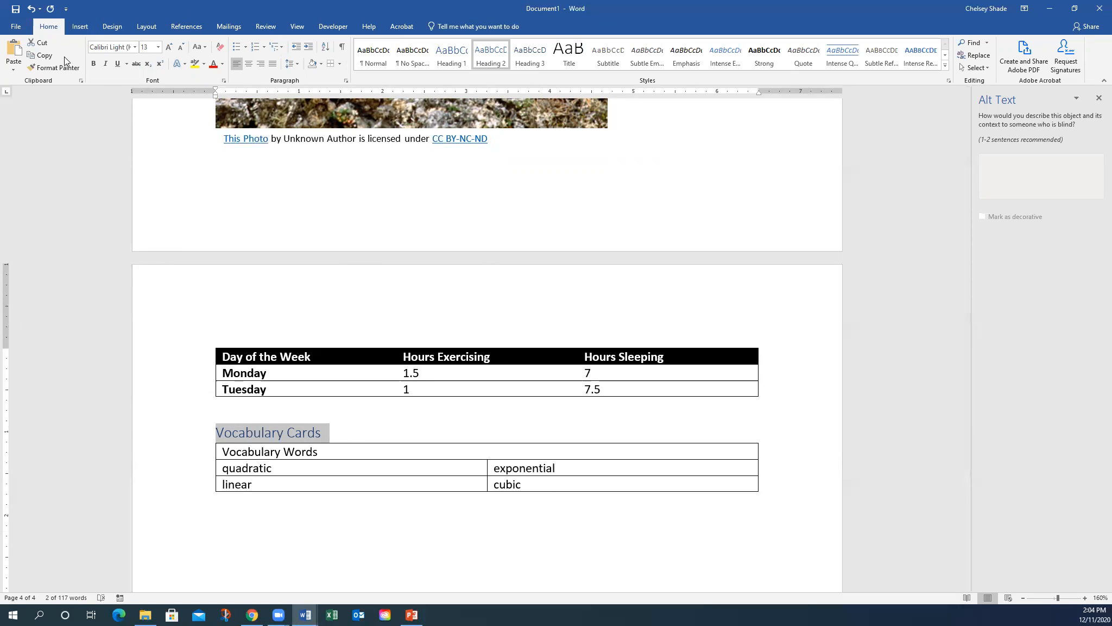
pyautogui.click(223, 65)
pyautogui.click(224, 122)
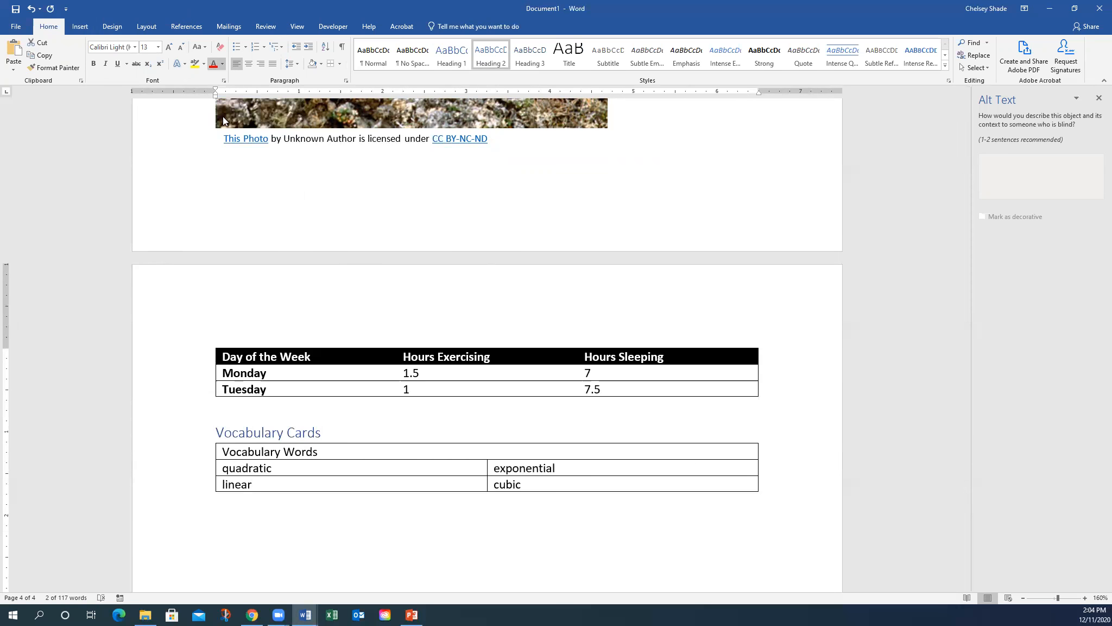
pyautogui.click(249, 543)
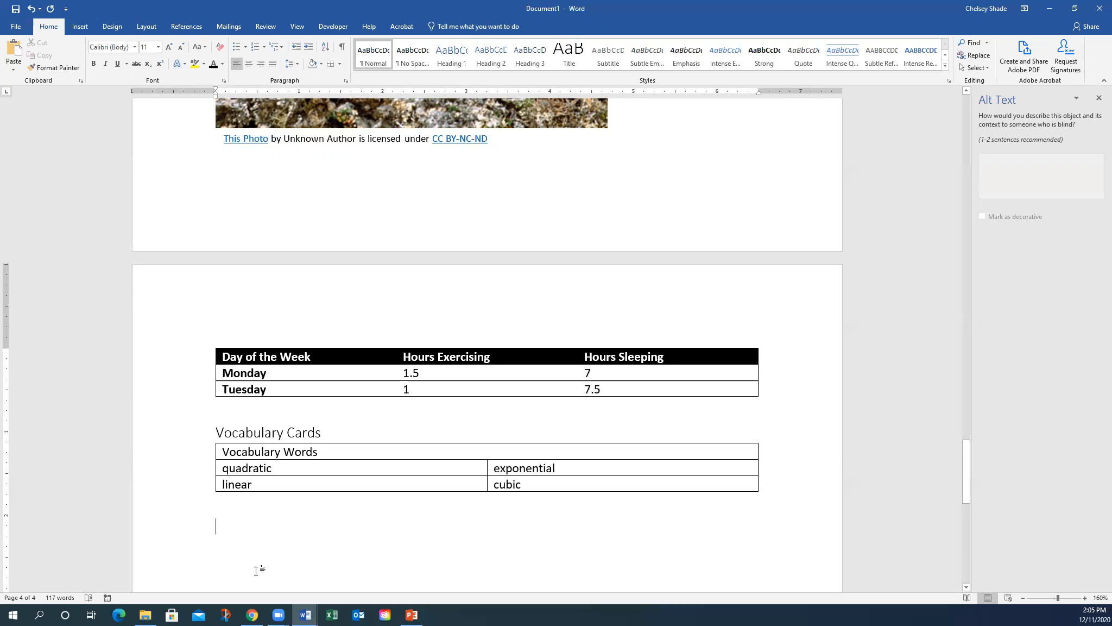
# - Type 'Please go to the SNE Training Site.' below the table, correcting typos
pyautogui.write('Plea')
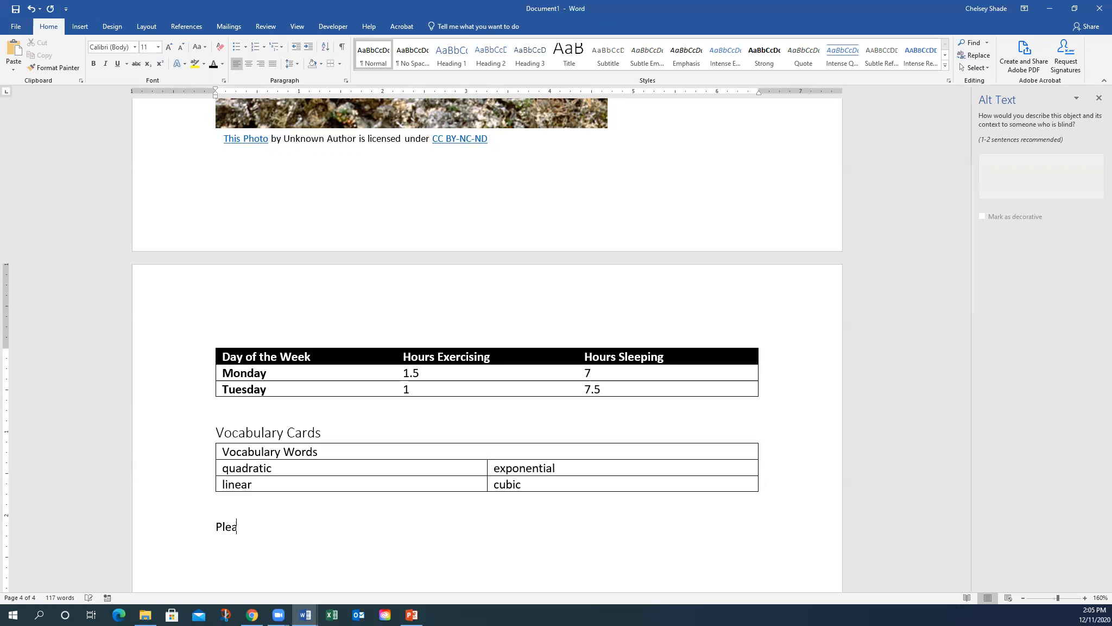
pyautogui.write('se go to the SNE Train')
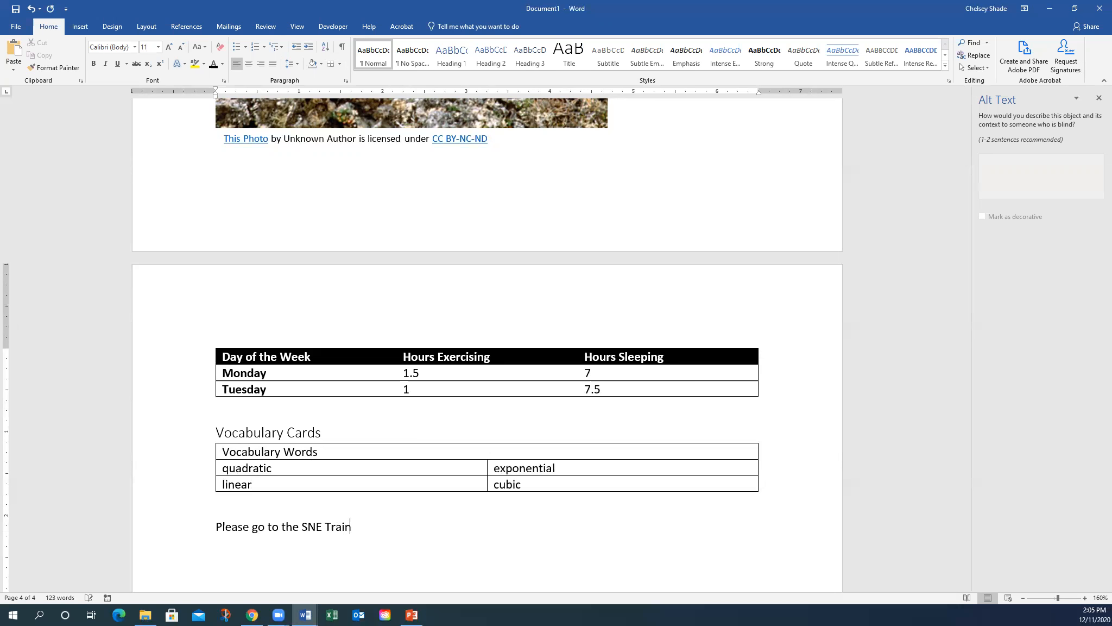
pyautogui.write('ing Site.')
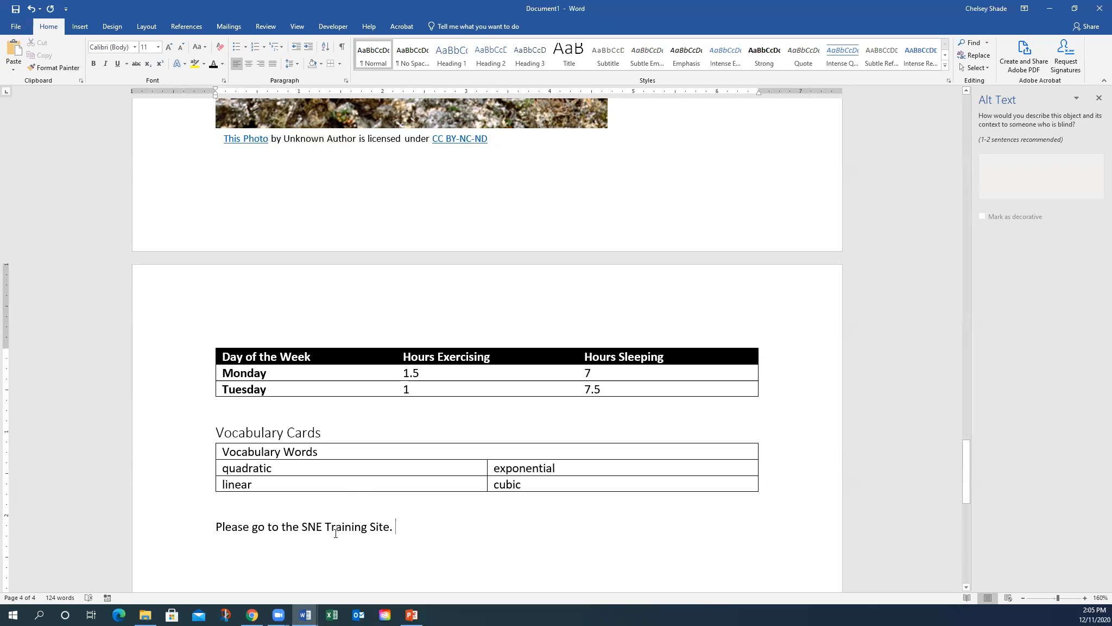
# - Remove the added 'Click here.' text and select 'SNE Training Site' for linking
pyautogui.moveTo(223, 525); pyautogui.dragTo(264, 531)
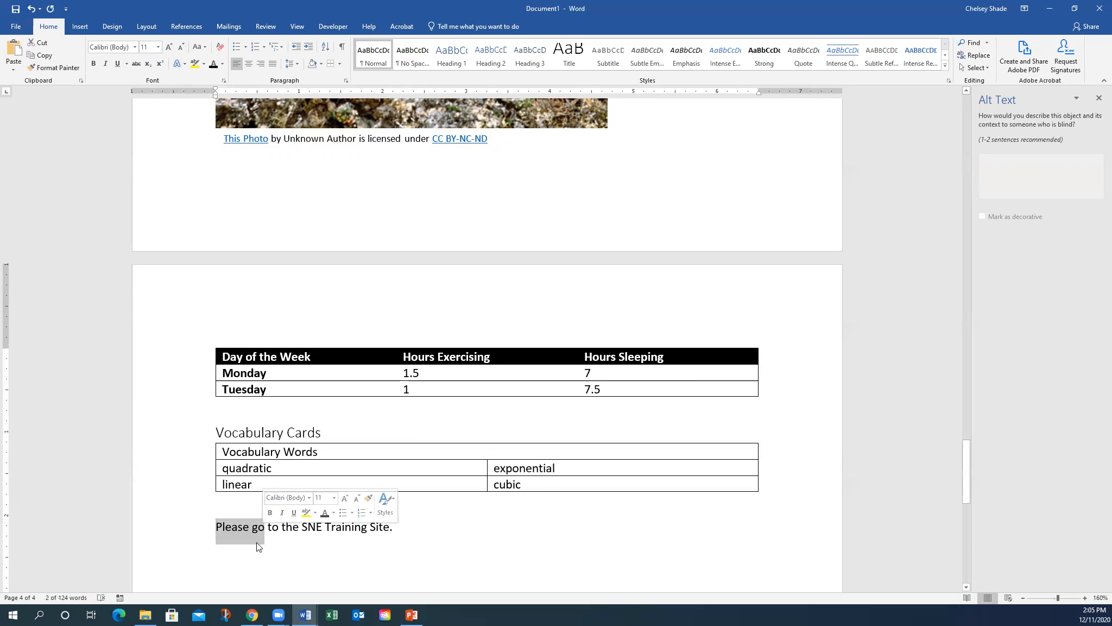
pyautogui.click(300, 526)
pyautogui.click(394, 523)
pyautogui.write('Click here.')
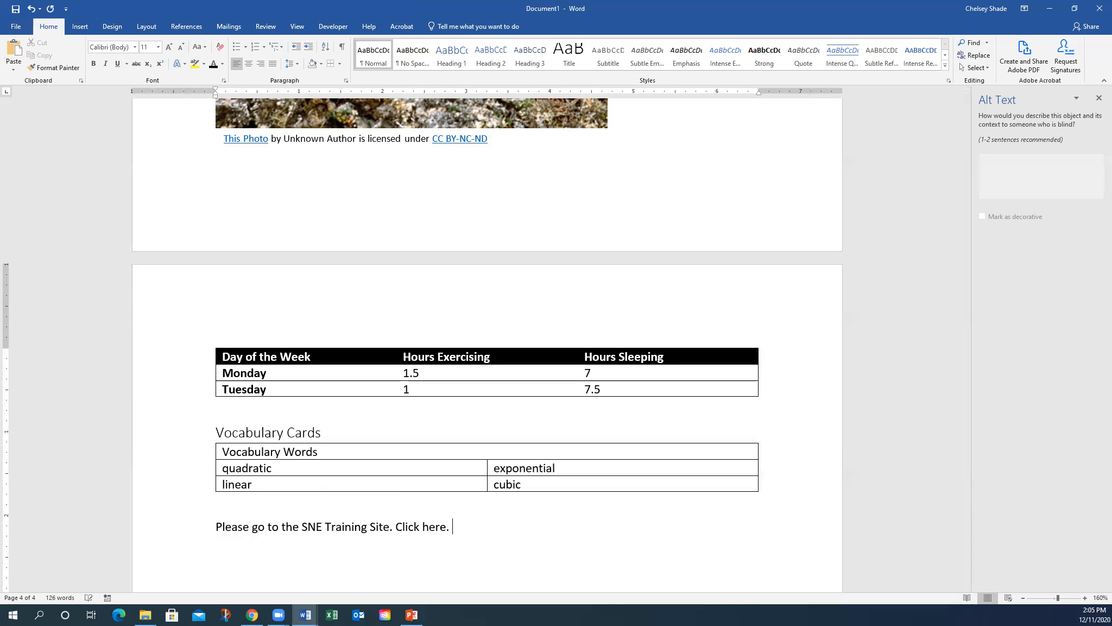
pyautogui.moveTo(457, 527); pyautogui.dragTo(394, 519)
pyautogui.press('Delete')
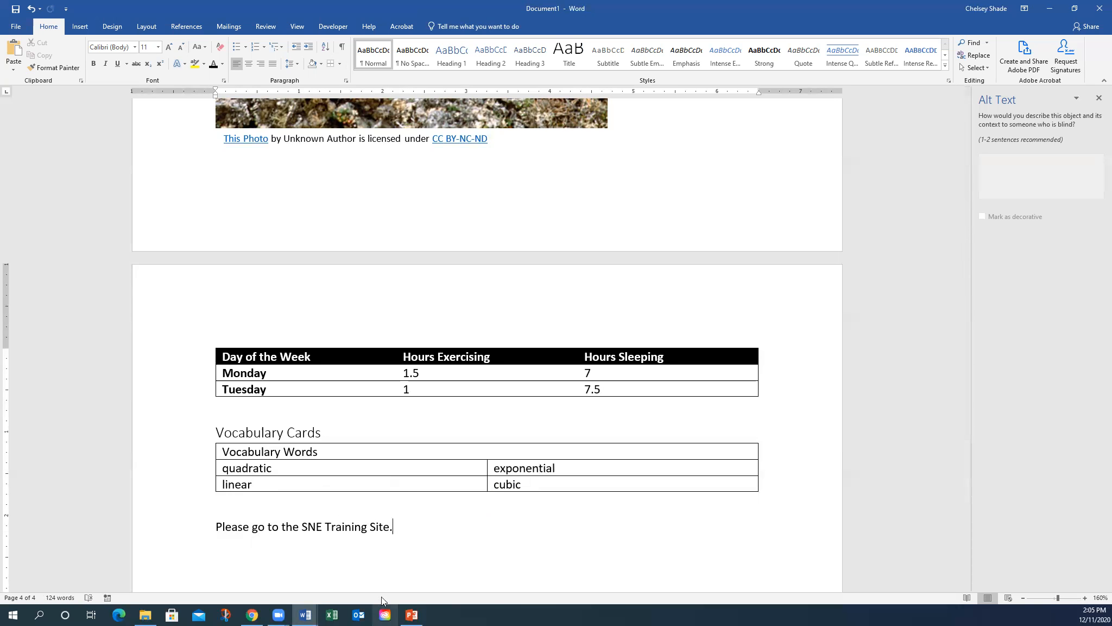
pyautogui.moveTo(390, 526); pyautogui.dragTo(309, 531)
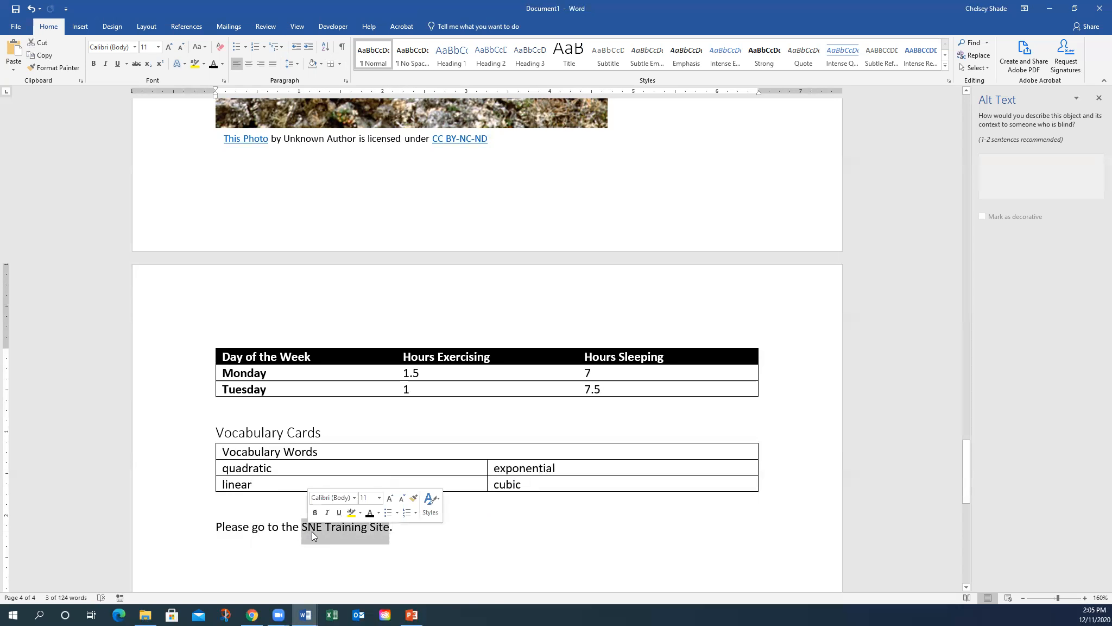
pyautogui.click(251, 615)
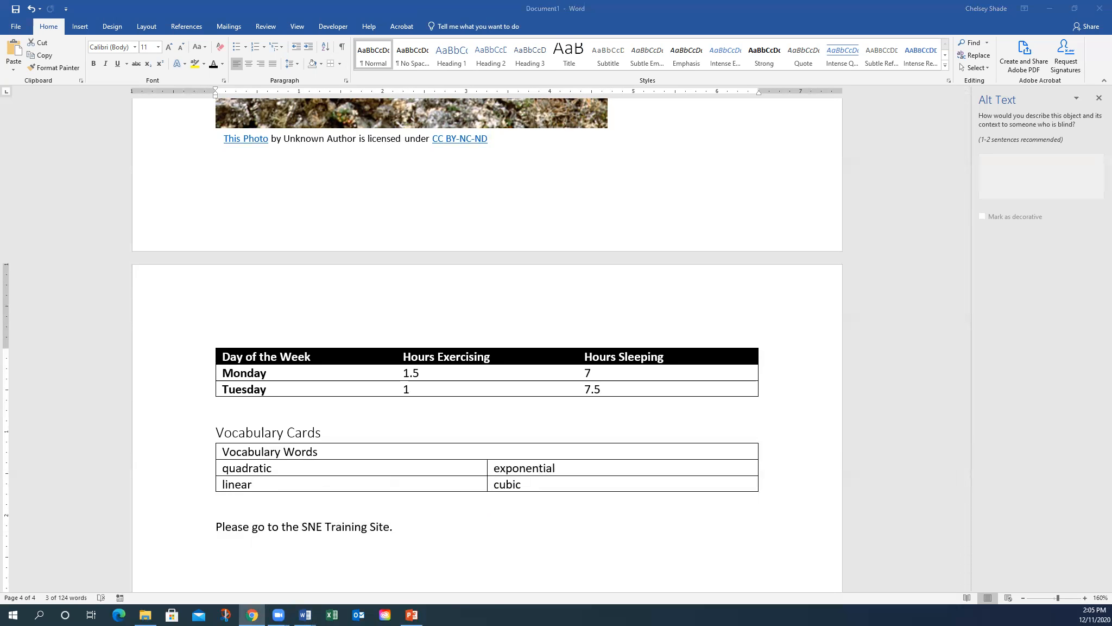
pyautogui.rightClick(326, 526)
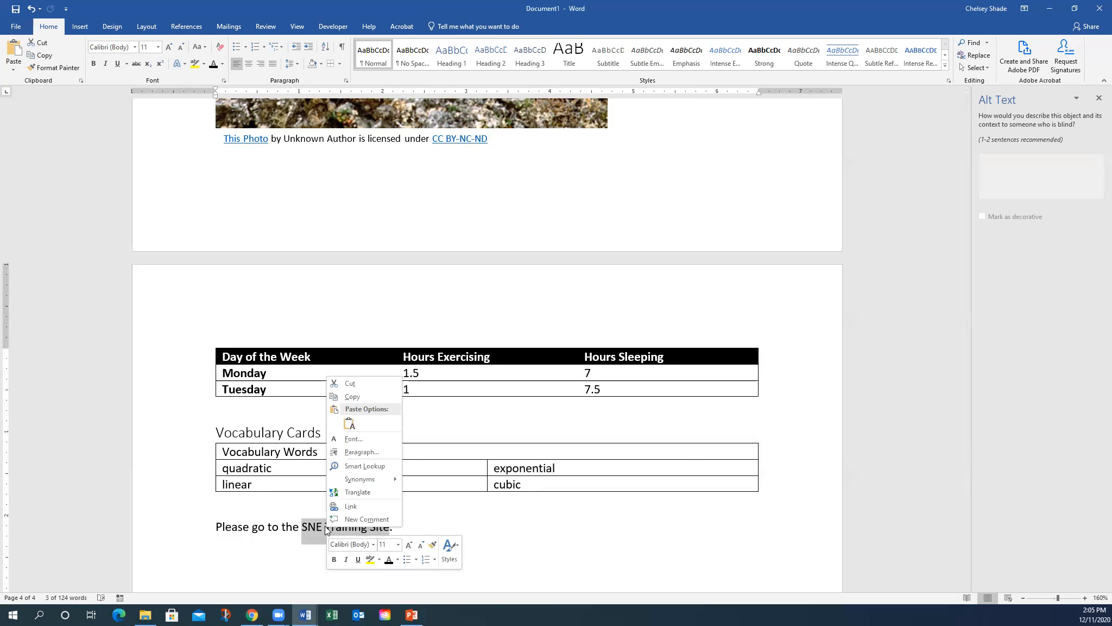
pyautogui.click(351, 506)
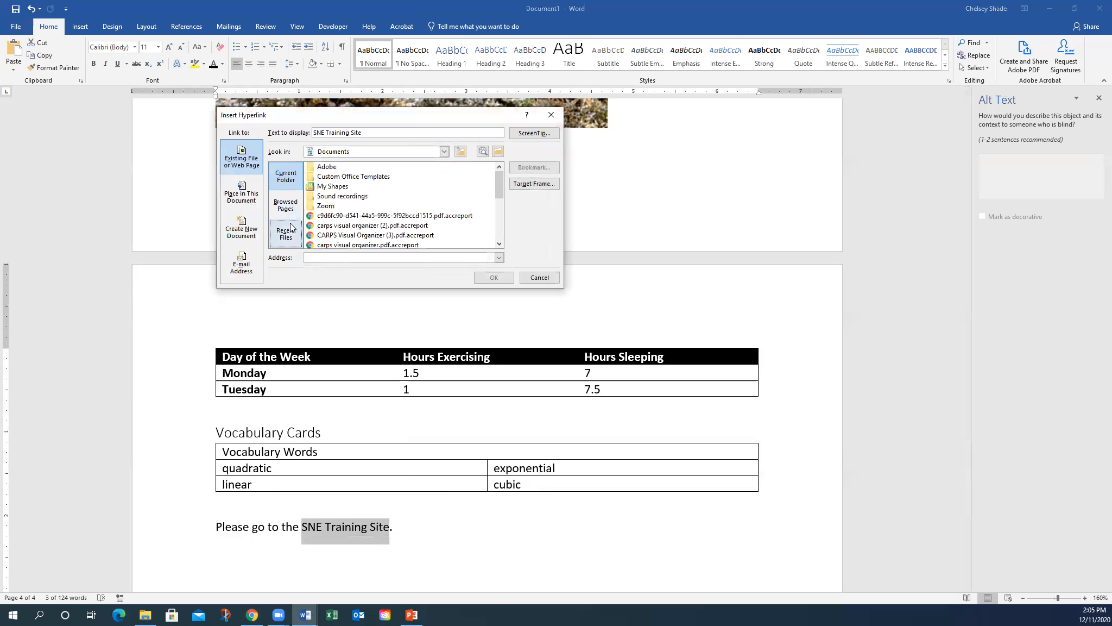
pyautogui.write('https://training.smarterbalanced.org/mod/book/view.php?id=350&chapterid=31')
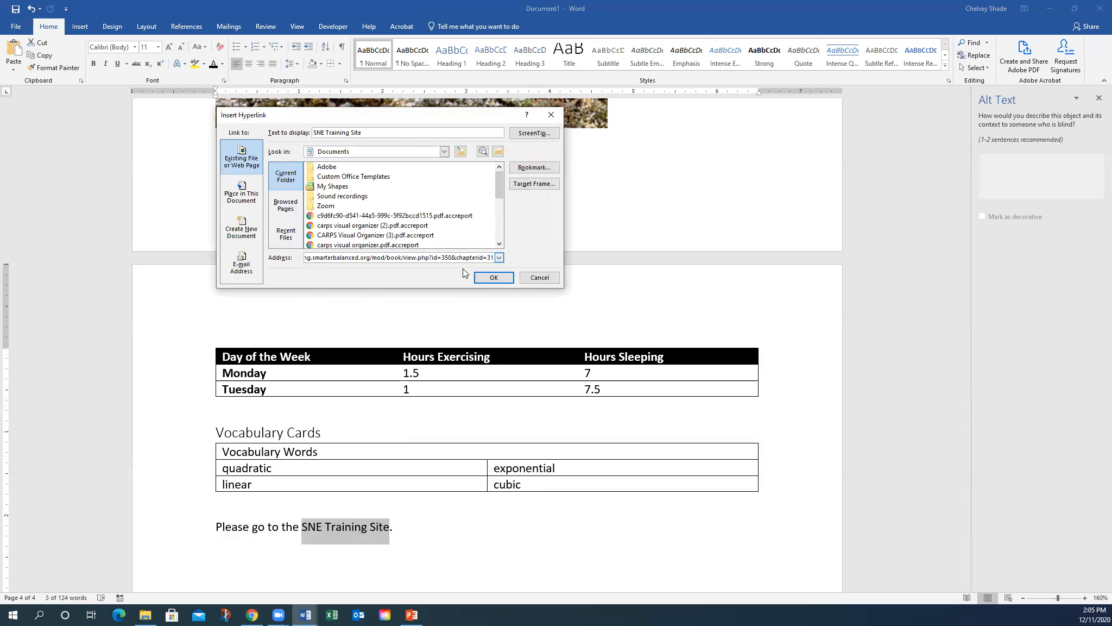
pyautogui.press('BackSpace')
pyautogui.press('BackSpace')
pyautogui.press('BackSpace')
pyautogui.press('BackSpace')
pyautogui.press('BackSpace')
pyautogui.press('BackSpace')
pyautogui.press('BackSpace')
pyautogui.press('BackSpace')
pyautogui.press('BackSpace')
pyautogui.press('BackSpace')
pyautogui.press('BackSpace')
pyautogui.press('BackSpace')
pyautogui.press('BackSpace')
pyautogui.press('BackSpace')
pyautogui.press('BackSpace')
pyautogui.press('BackSpace')
pyautogui.press('BackSpace')
pyautogui.press('BackSpace')
pyautogui.press('BackSpace')
pyautogui.press('BackSpace')
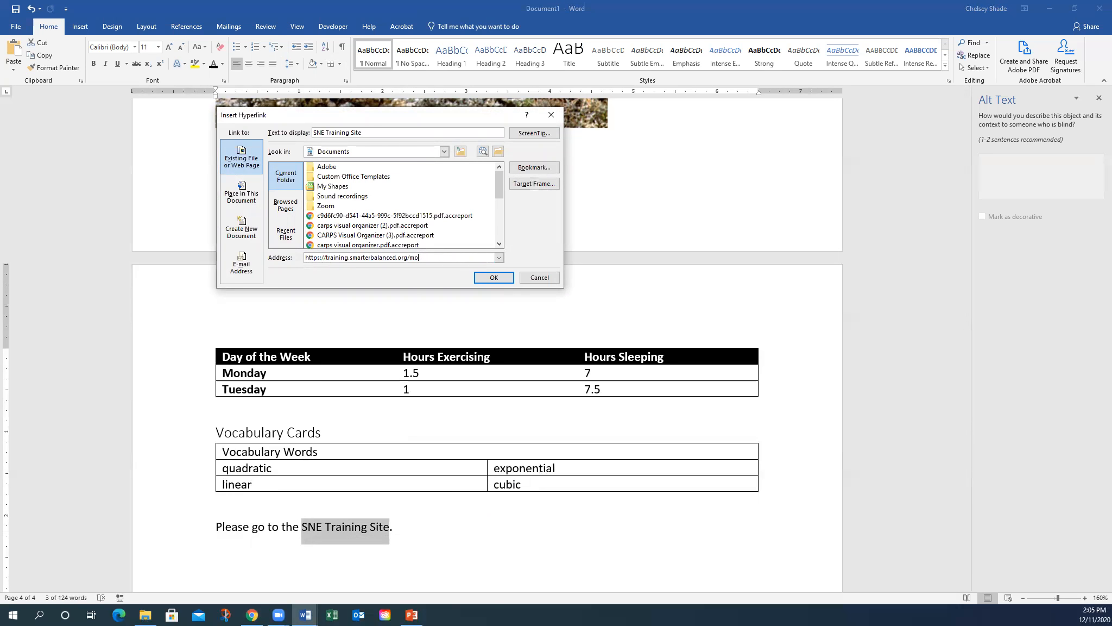
pyautogui.press('BackSpace')
pyautogui.click(485, 278)
pyautogui.click(492, 528)
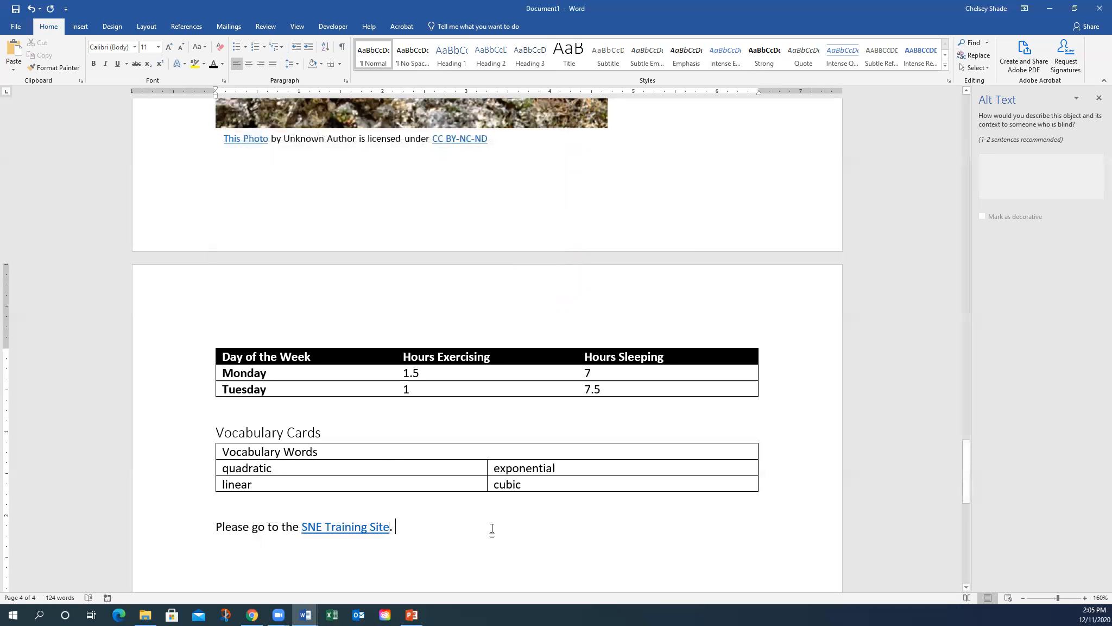
pyautogui.press('Return')
pyautogui.scroll(-2, 416, 424)
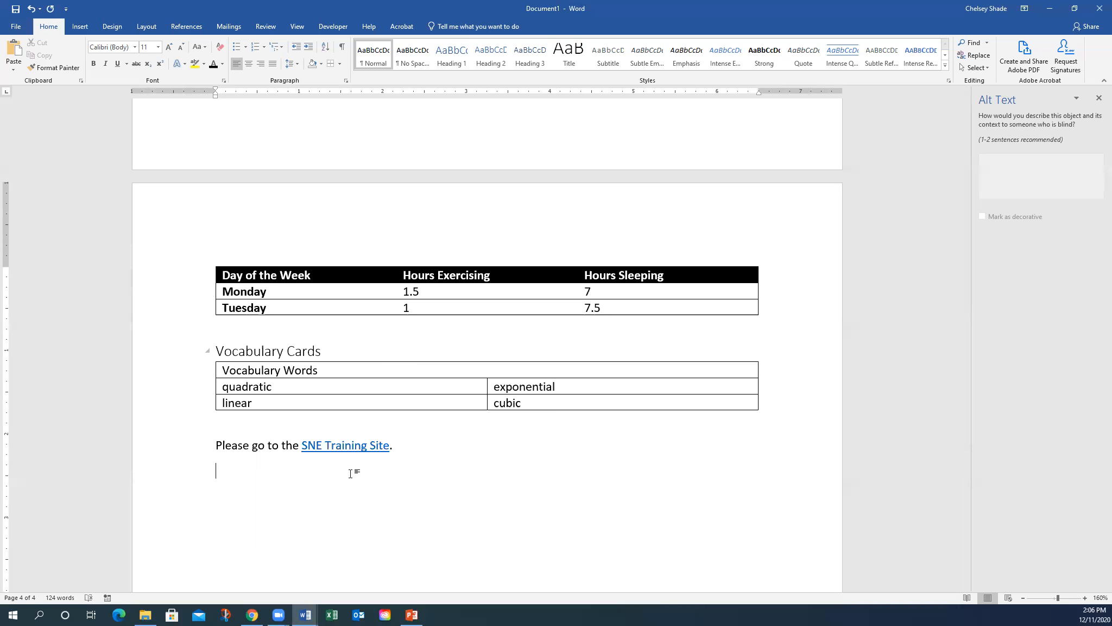
# - Insert a page break after the linked sentence
pyautogui.moveTo(302, 446); pyautogui.dragTo(388, 452)
pyautogui.hotkey('ctrl', 'c')
pyautogui.click(277, 493)
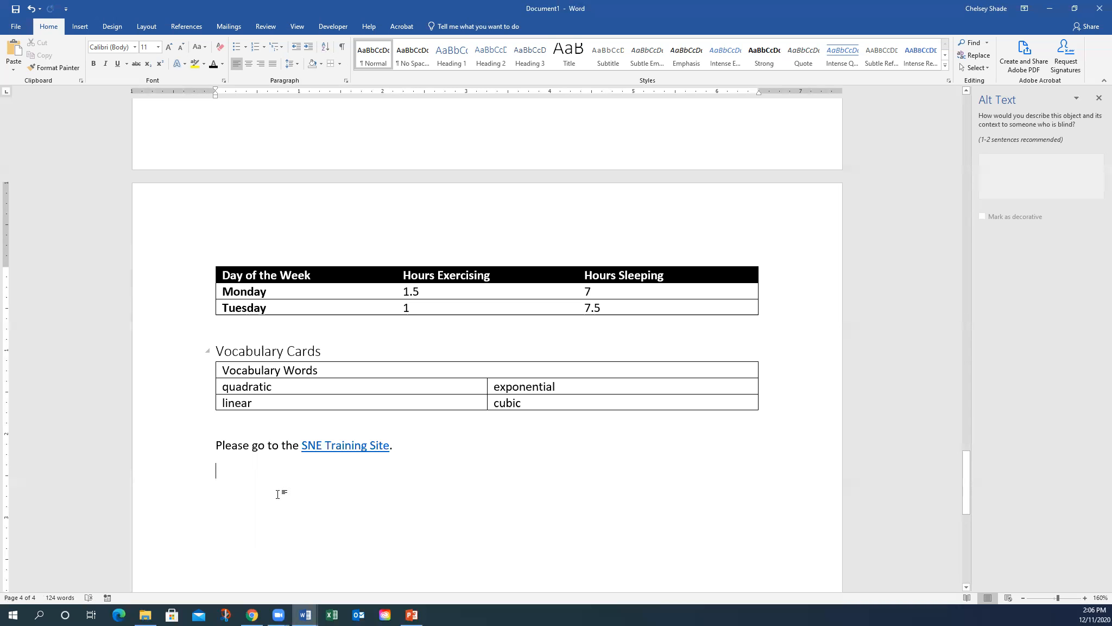
pyautogui.click(87, 27)
pyautogui.click(60, 70)
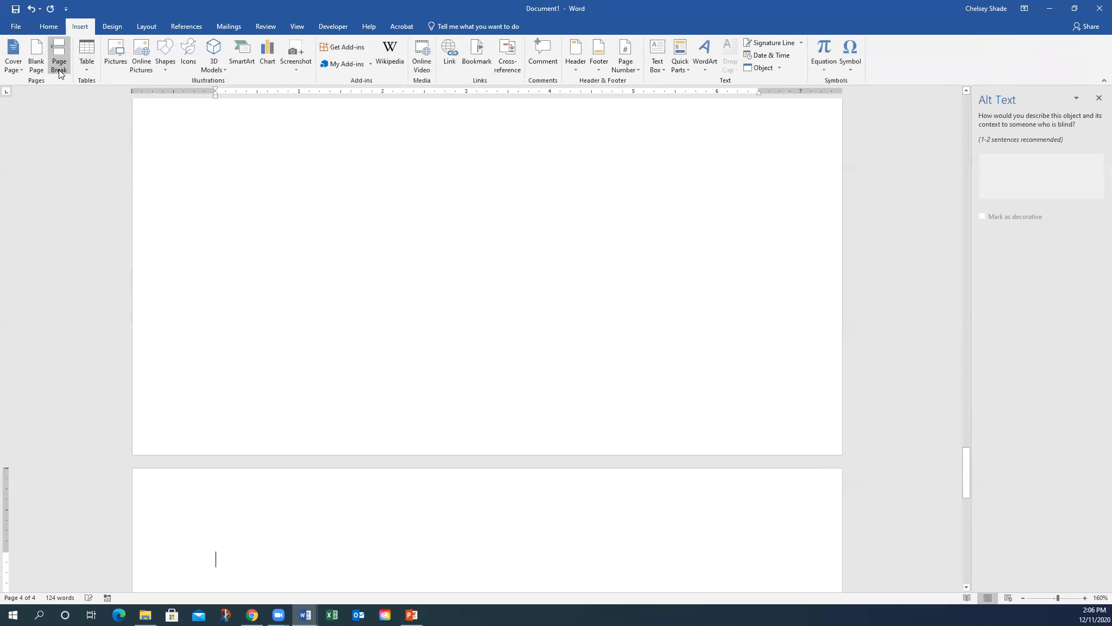
# - Add a centred Heading 1 titled 'Appendix' on the new page
pyautogui.click(57, 28)
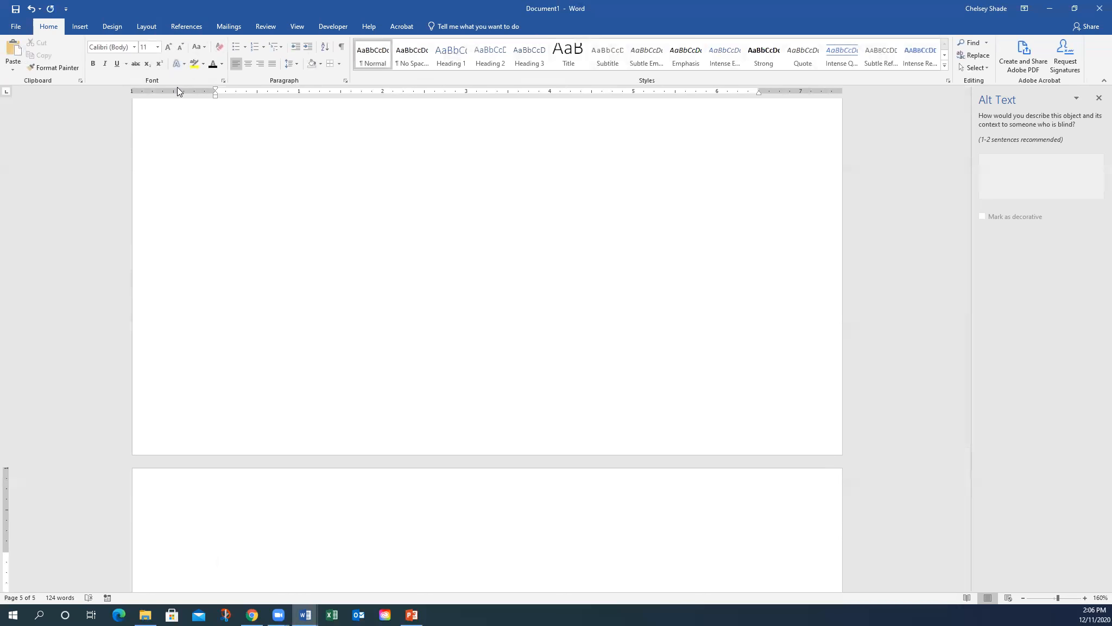
pyautogui.click(459, 62)
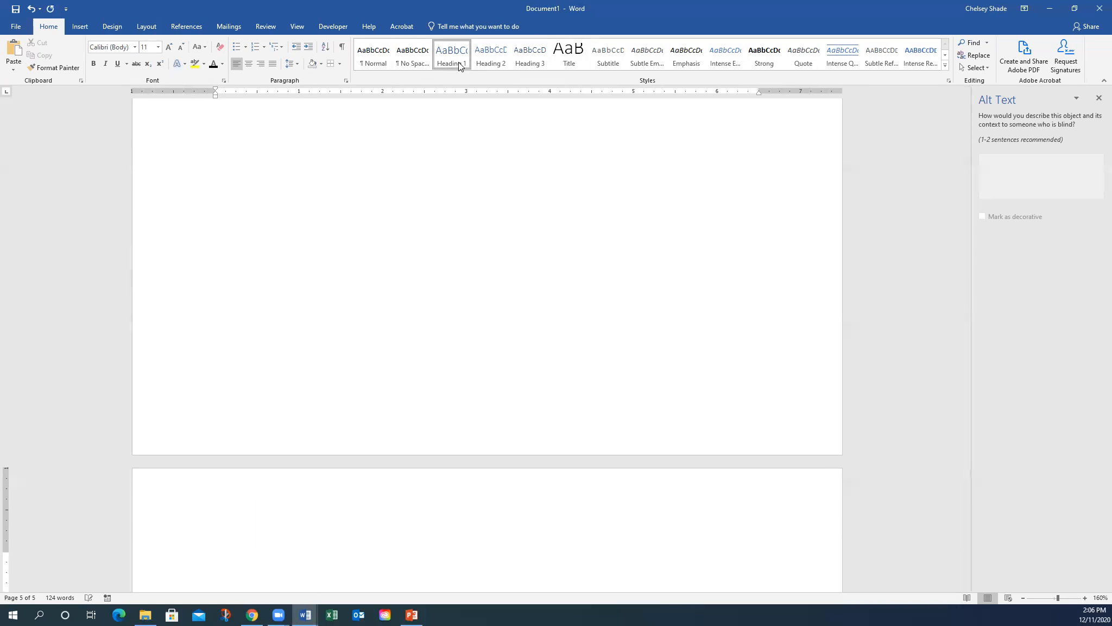
pyautogui.click(250, 65)
pyautogui.write('Appendix')
pyautogui.press('Return')
# - Paste the SNE Training Site link under the Appendix heading, keeping its original formatting
pyautogui.scroll(-2, 265, 216)
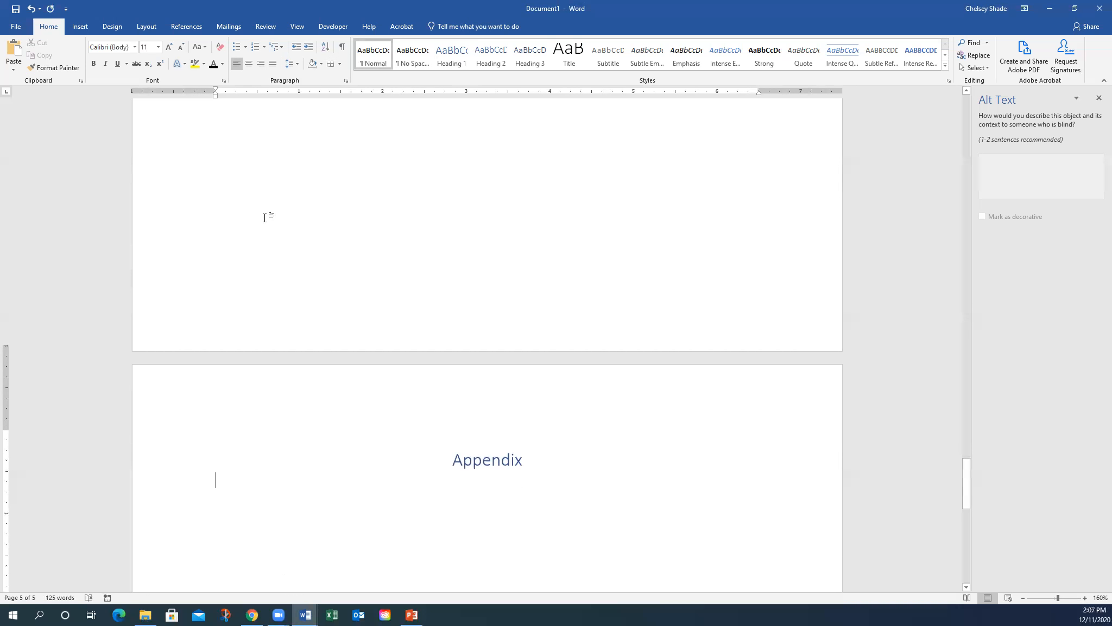
pyautogui.hotkey('ctrl', 'v')
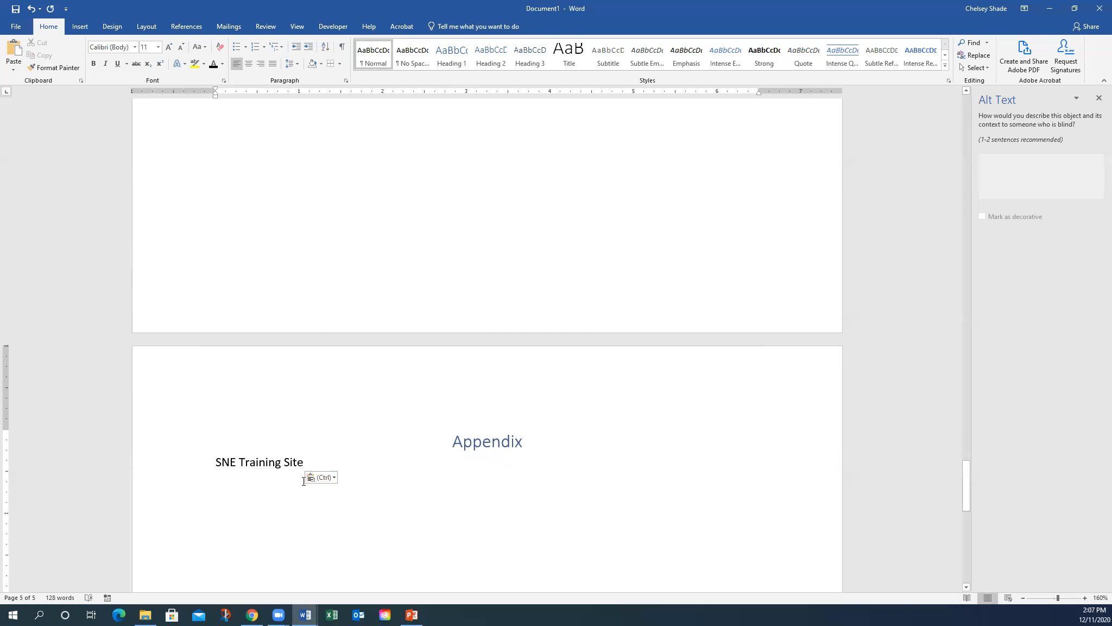
pyautogui.click(312, 478)
pyautogui.click(313, 507)
pyautogui.press('Return')
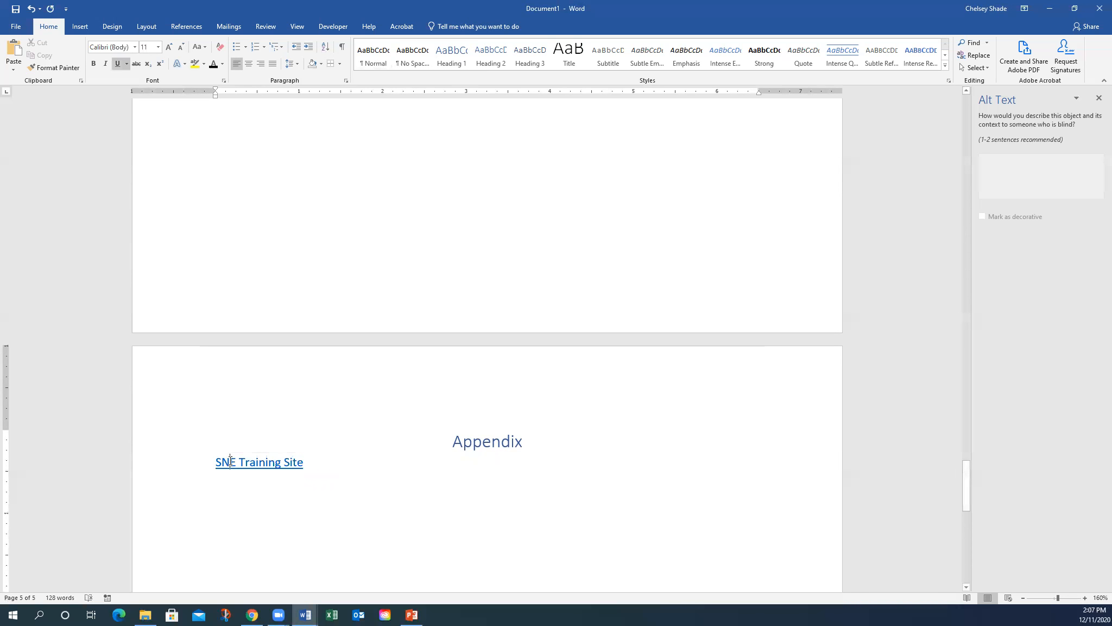
pyautogui.rightClick(229, 461)
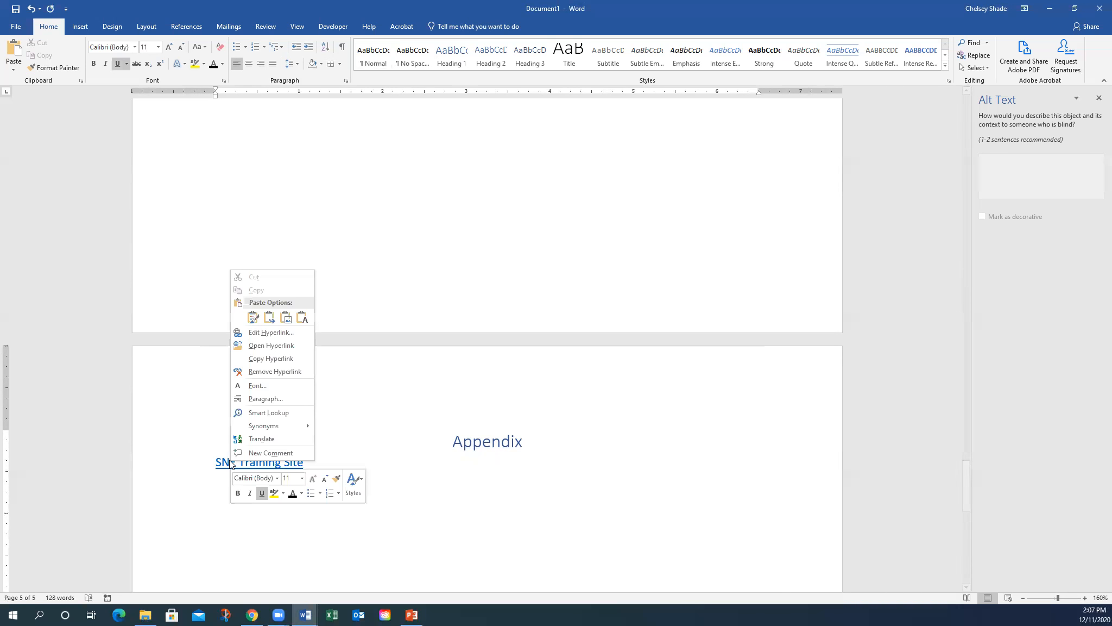
pyautogui.click(275, 358)
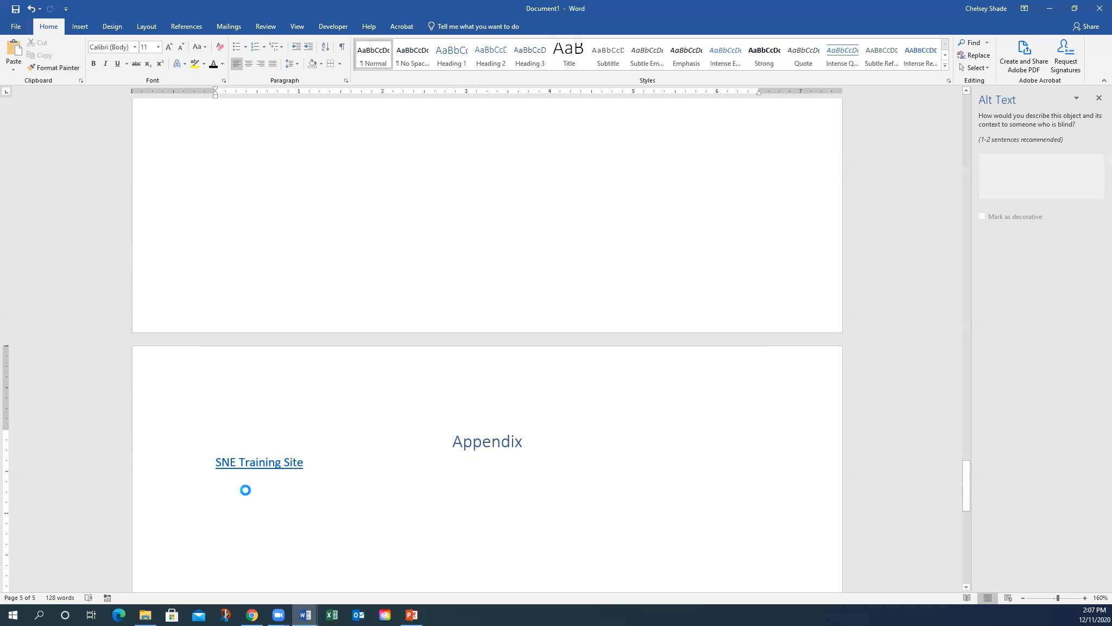
pyautogui.write('https://training.smarterbalanced.org/')
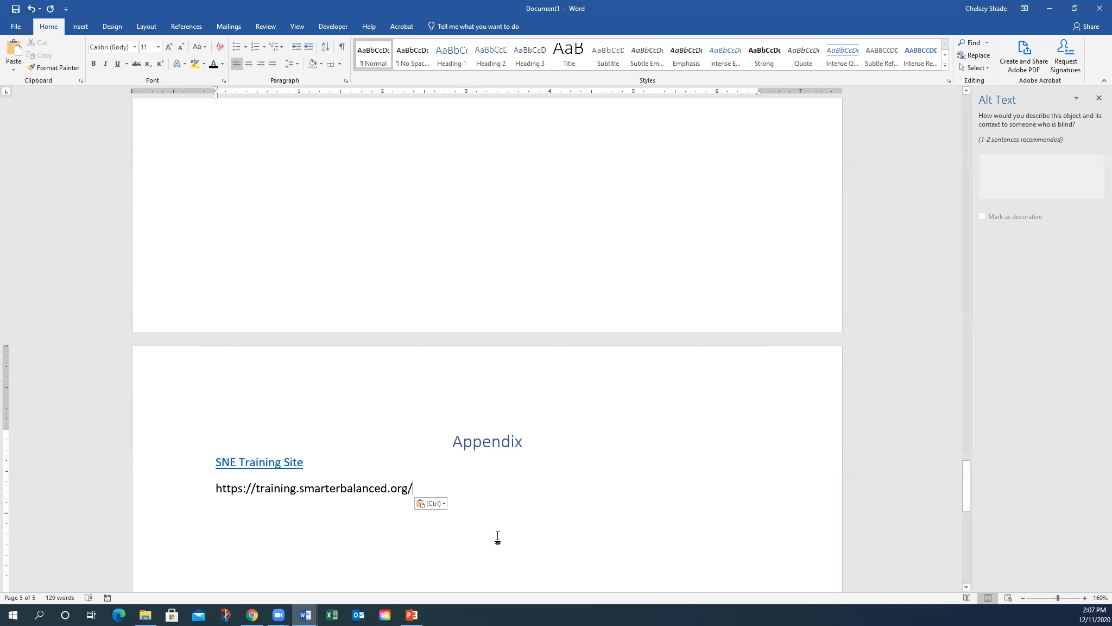
pyautogui.click(302, 541)
pyautogui.doubleClick(397, 333)
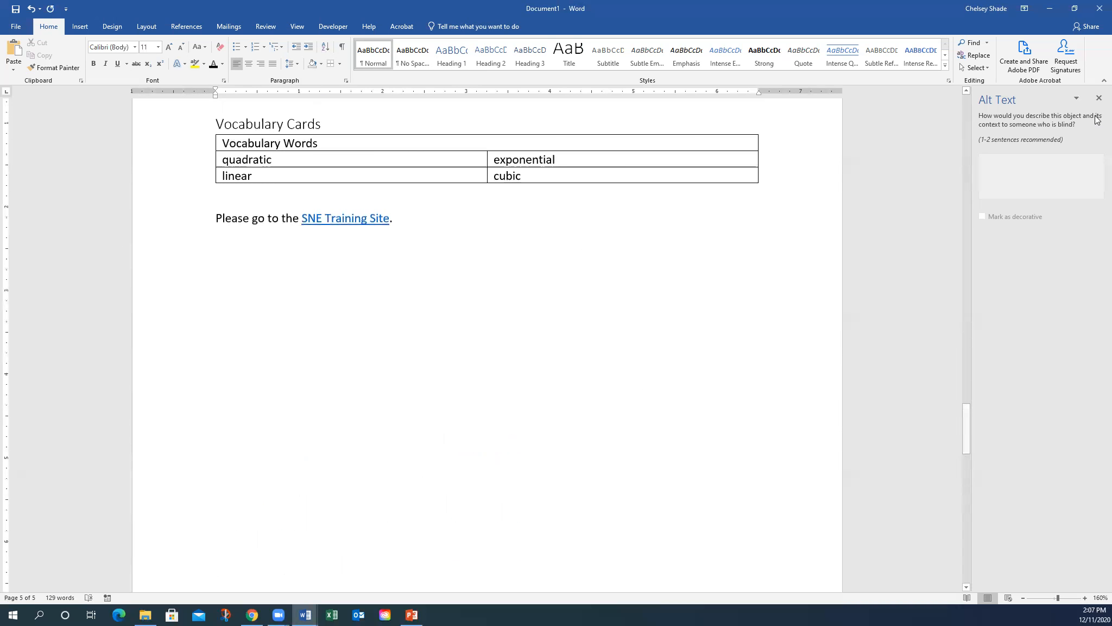
# - Close the Alt Text pane, run Check Accessibility from Review, and go to the flagged 'Group 9 - 1 Image' error
pyautogui.click(1100, 98)
pyautogui.scroll(5, 742, 351)
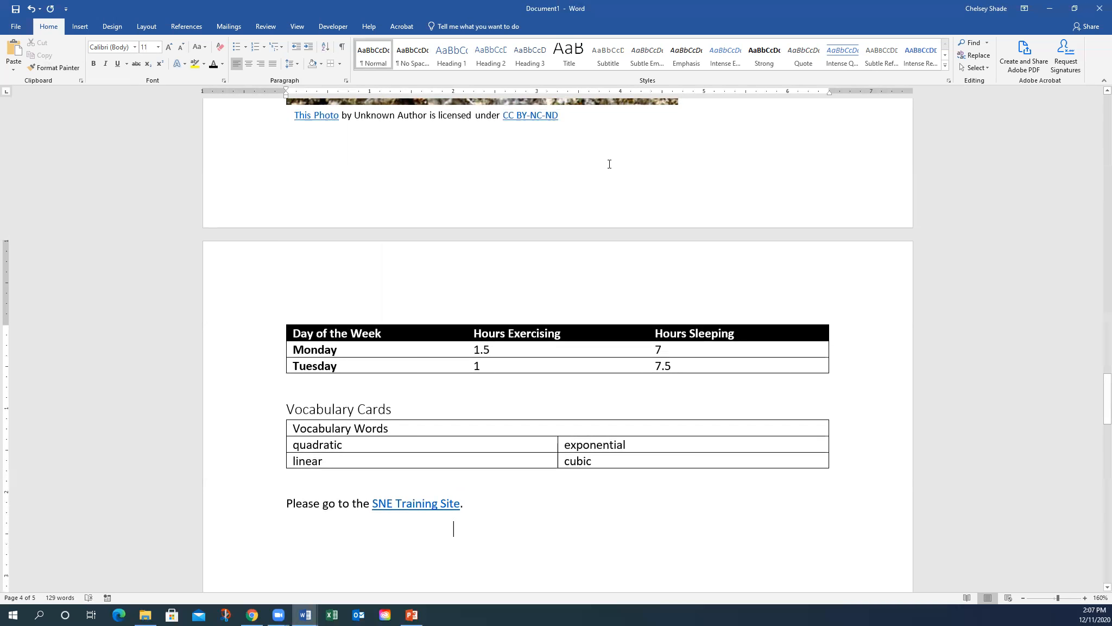
pyautogui.click(267, 29)
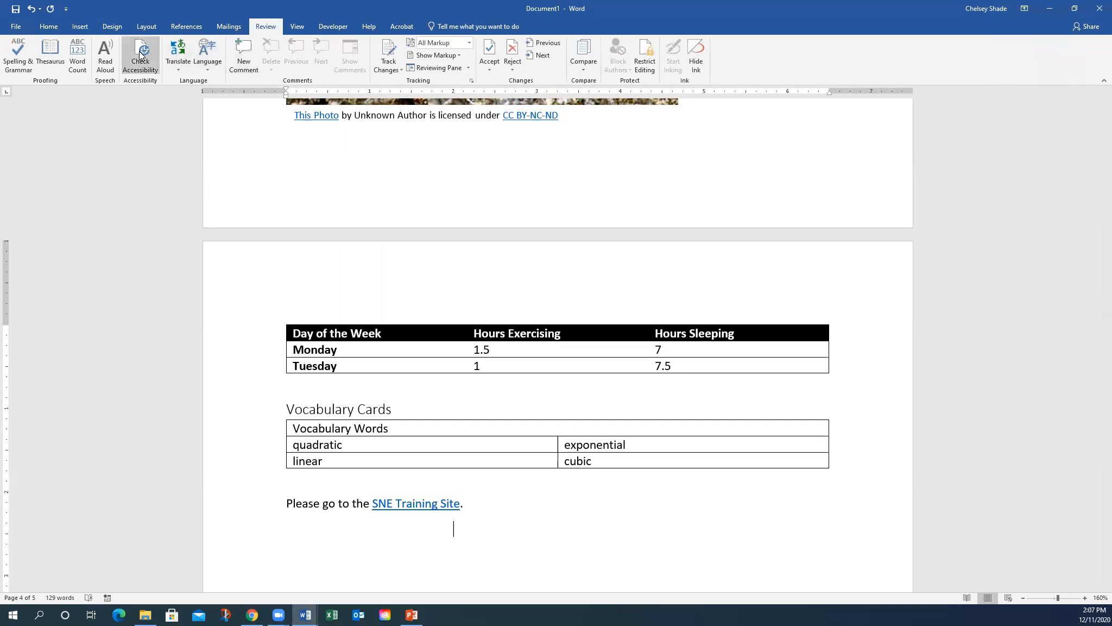
pyautogui.click(140, 52)
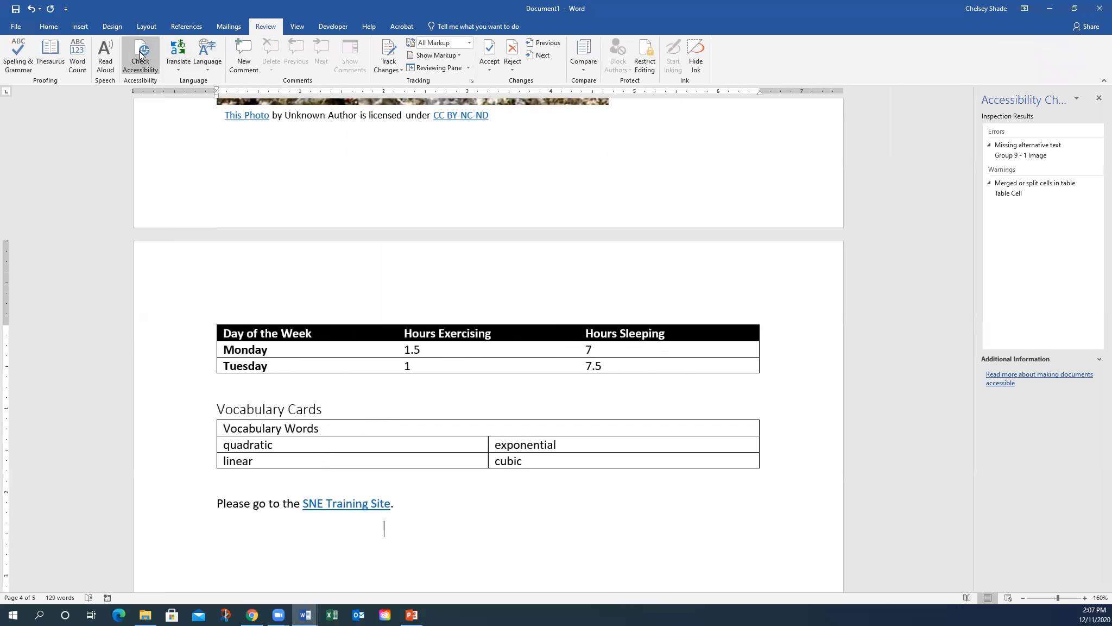
pyautogui.click(1021, 155)
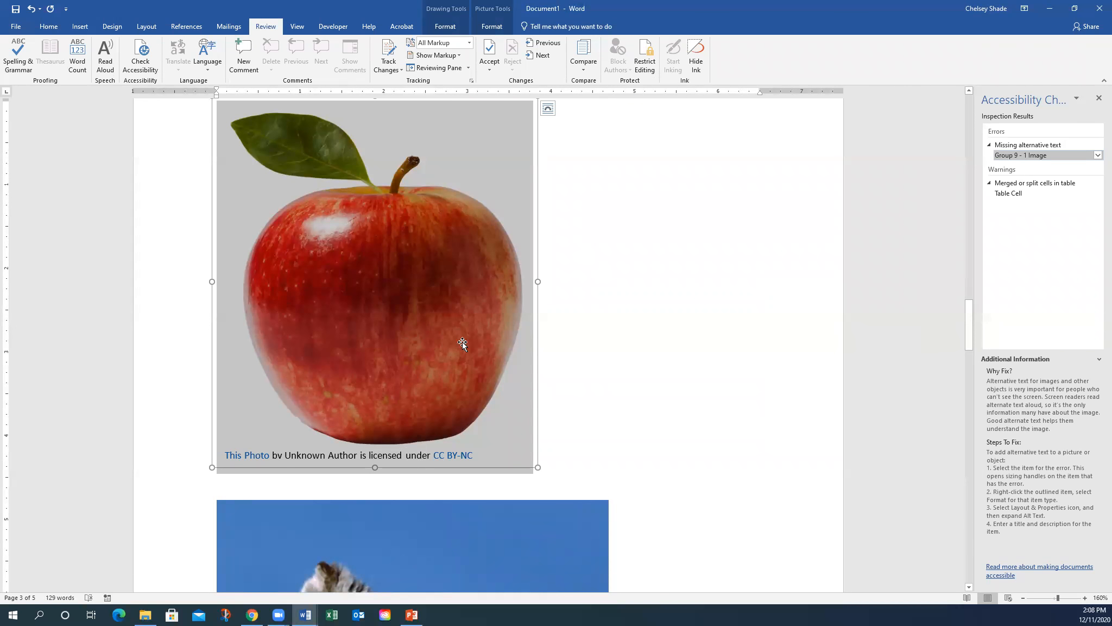
# - Extend the apple group's alt text to 'Red apple with copyright attribution'
pyautogui.click(491, 440)
pyautogui.rightClick(490, 440)
pyautogui.press('Escape')
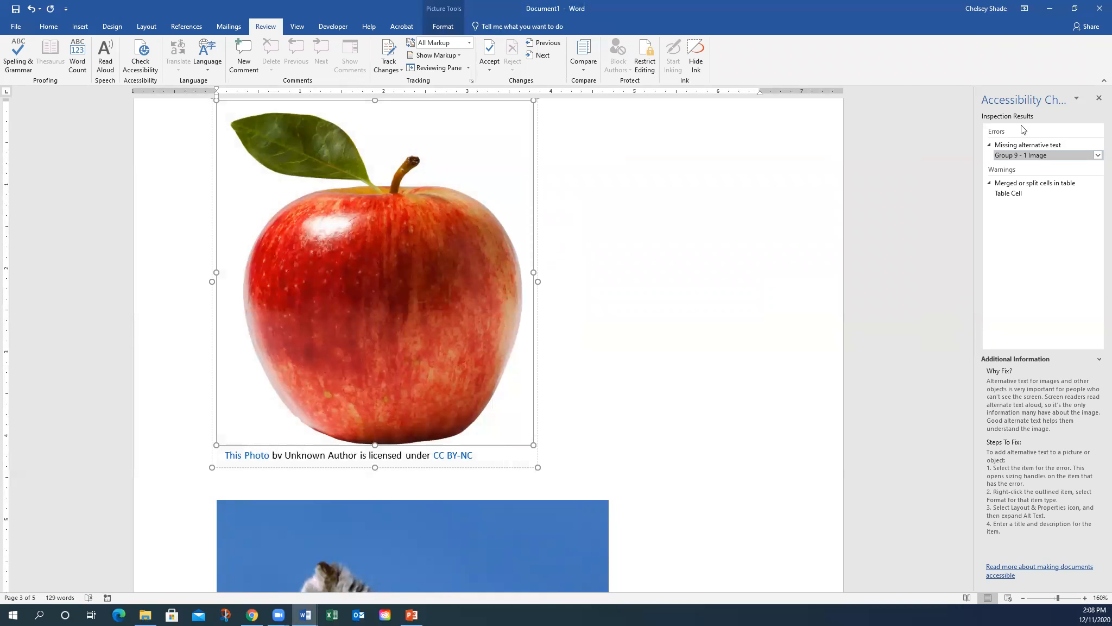
pyautogui.click(1069, 155)
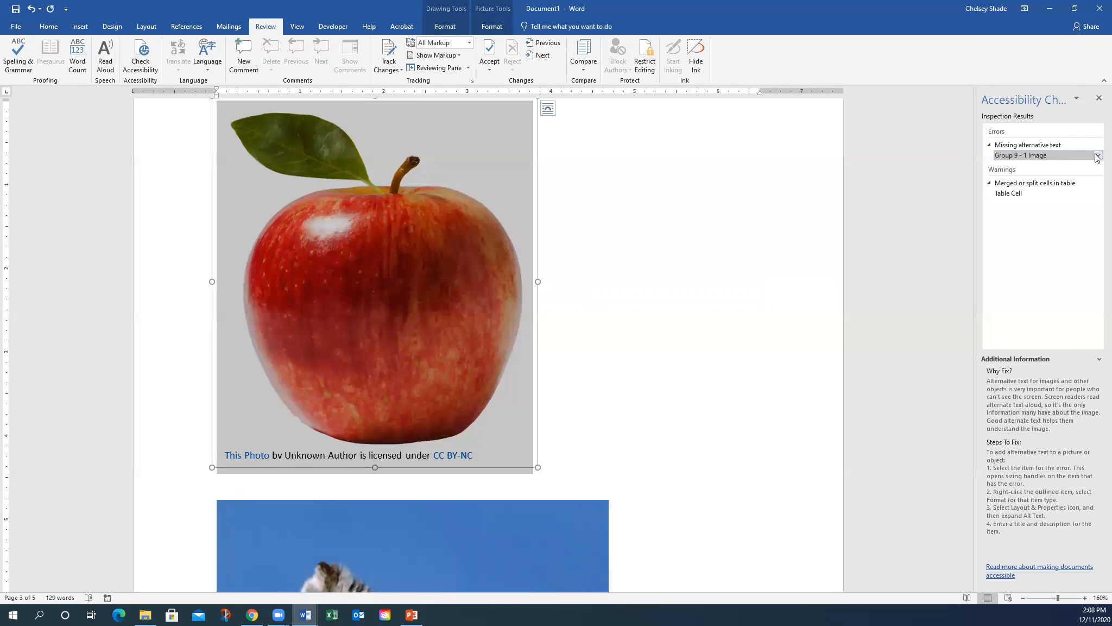
pyautogui.click(1097, 157)
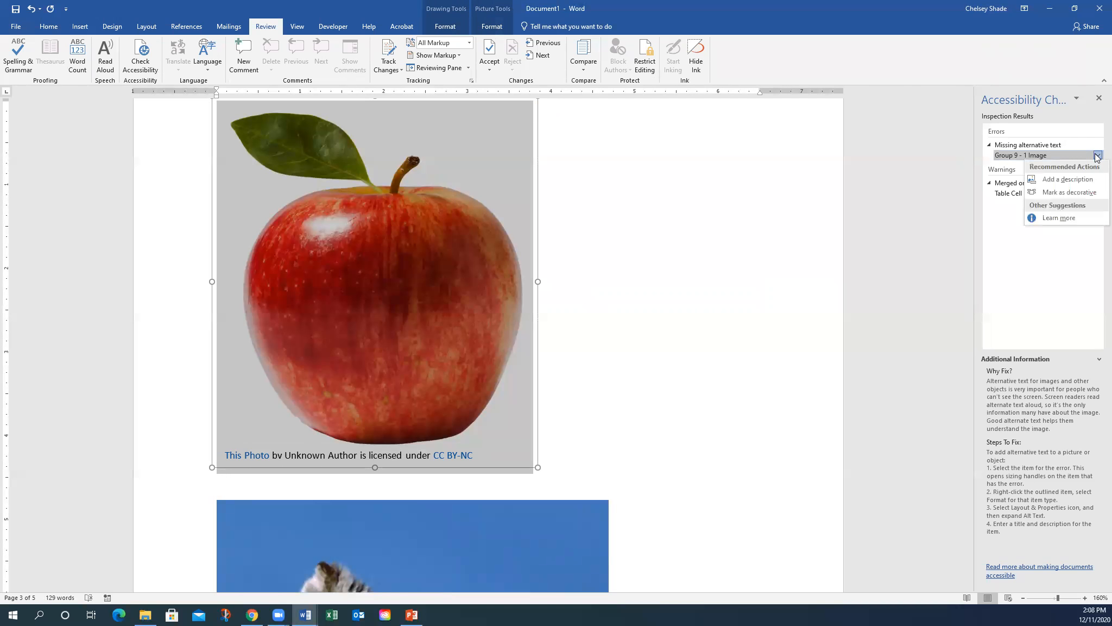
pyautogui.click(1088, 180)
pyautogui.click(1032, 170)
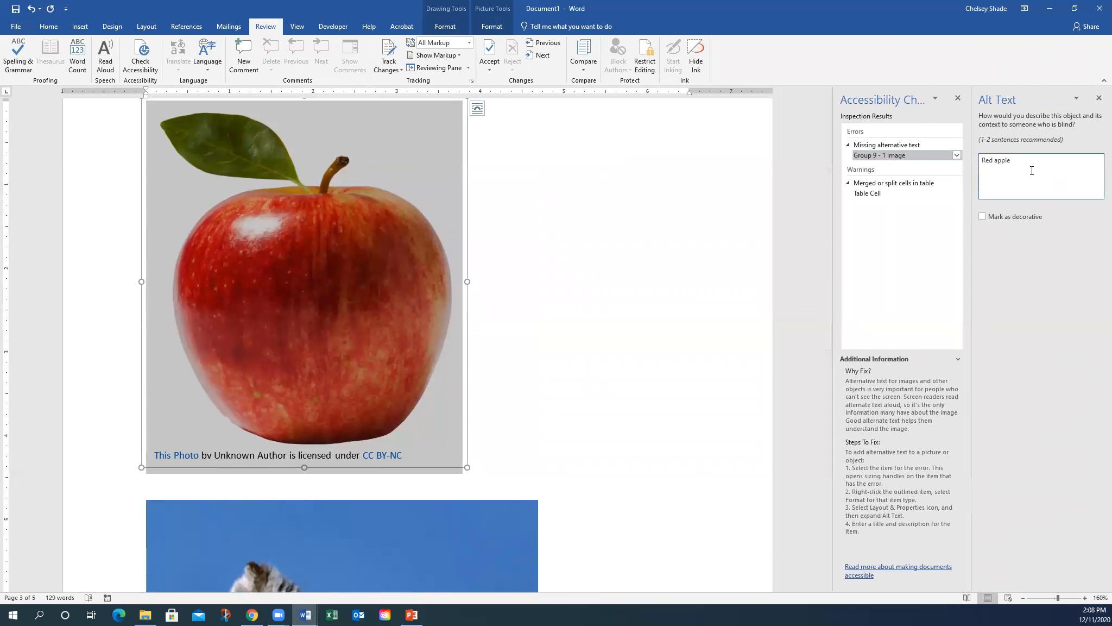
pyautogui.write('with copyright attribution.')
# - Give the inner apple picture the alt text 'Red apple'
pyautogui.click(677, 234)
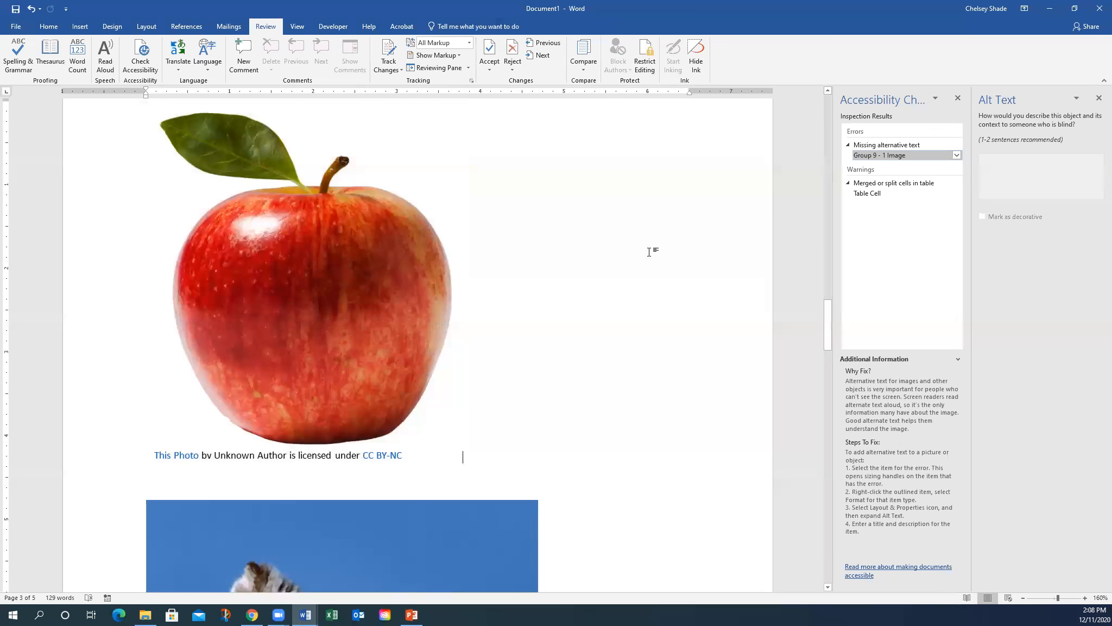
pyautogui.click(900, 155)
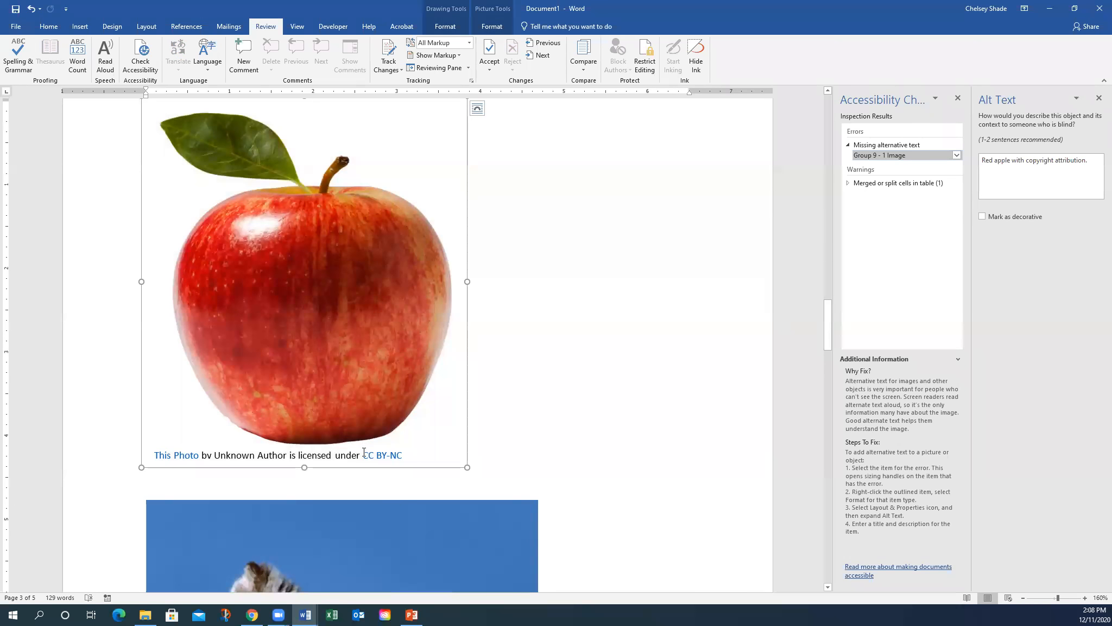
pyautogui.click(335, 384)
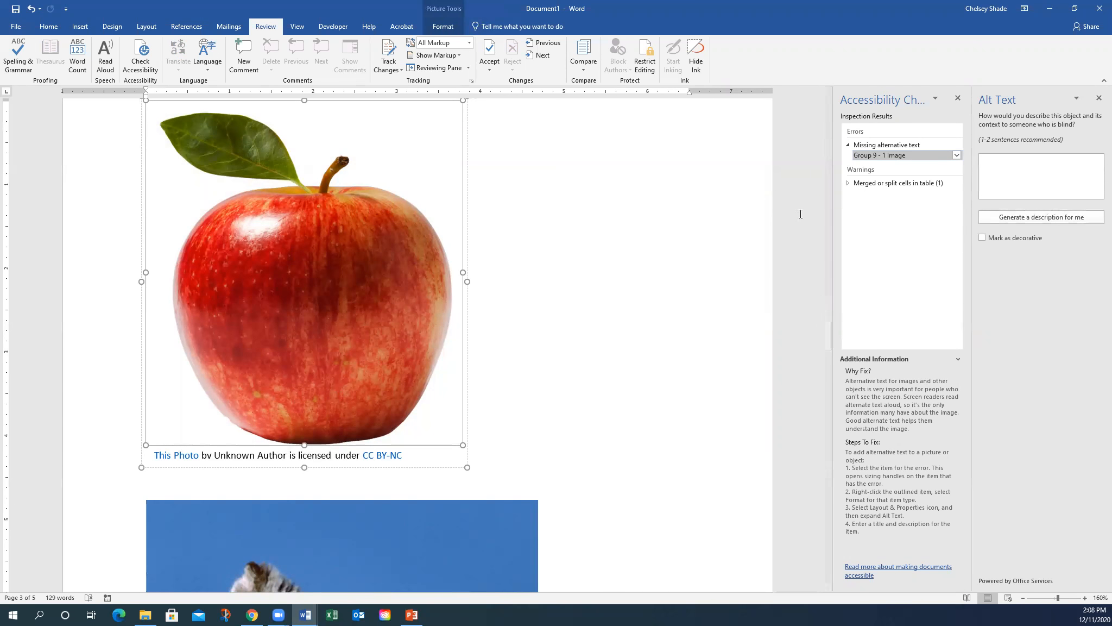
pyautogui.click(406, 469)
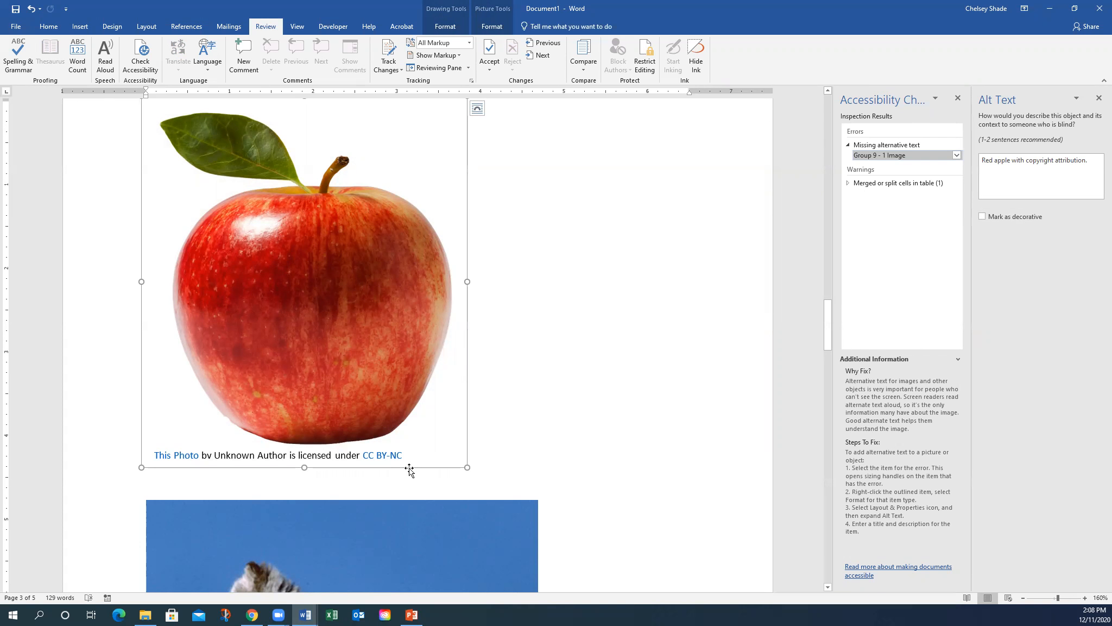
pyautogui.click(417, 353)
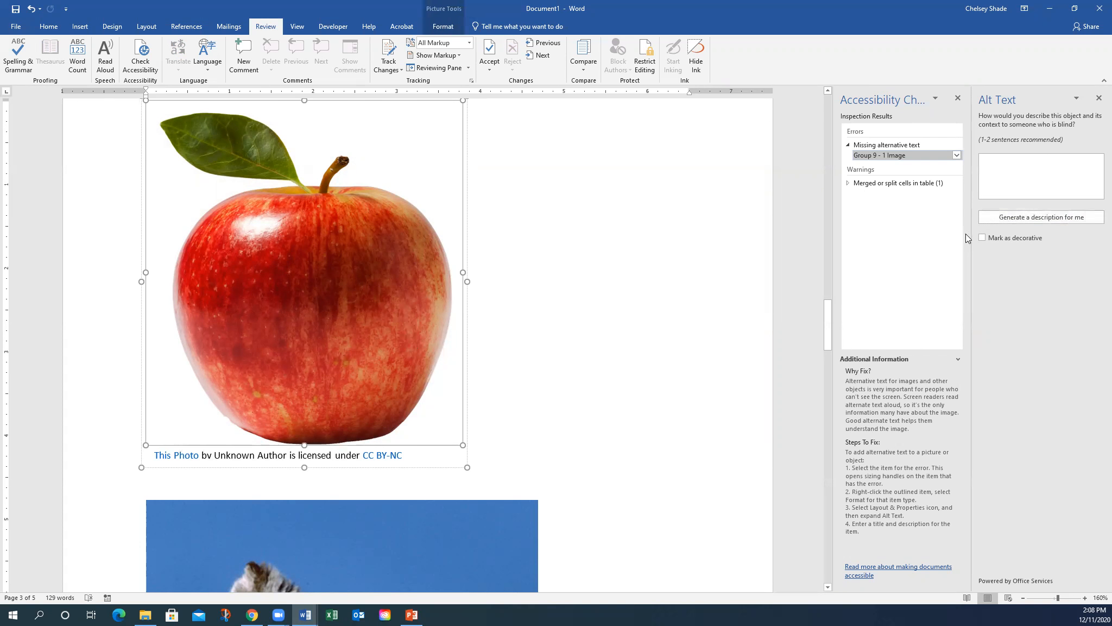
pyautogui.click(1031, 165)
pyautogui.write('Red apple')
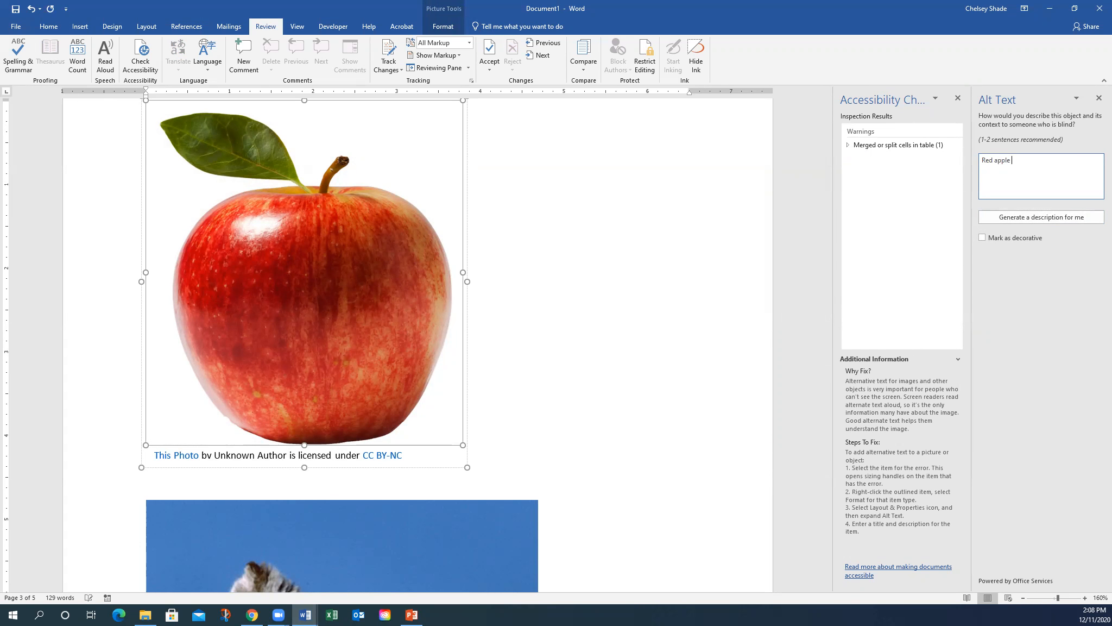
pyautogui.click(879, 145)
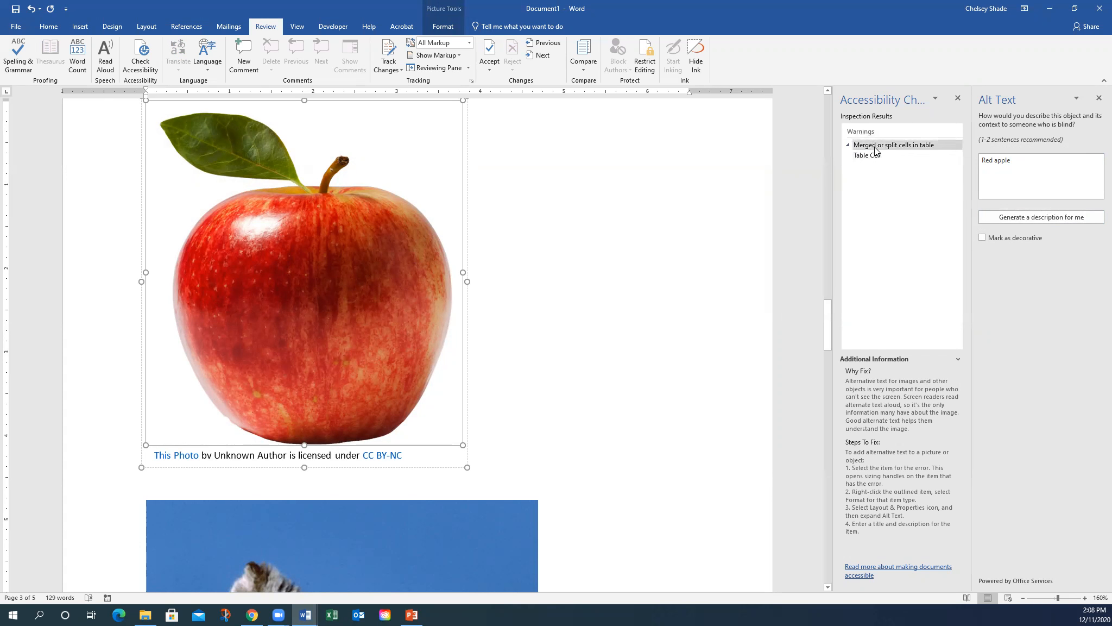
# - Select the merged Vocabulary Words header cell, then scroll back to the Accessibility Strategies title page
pyautogui.click(876, 156)
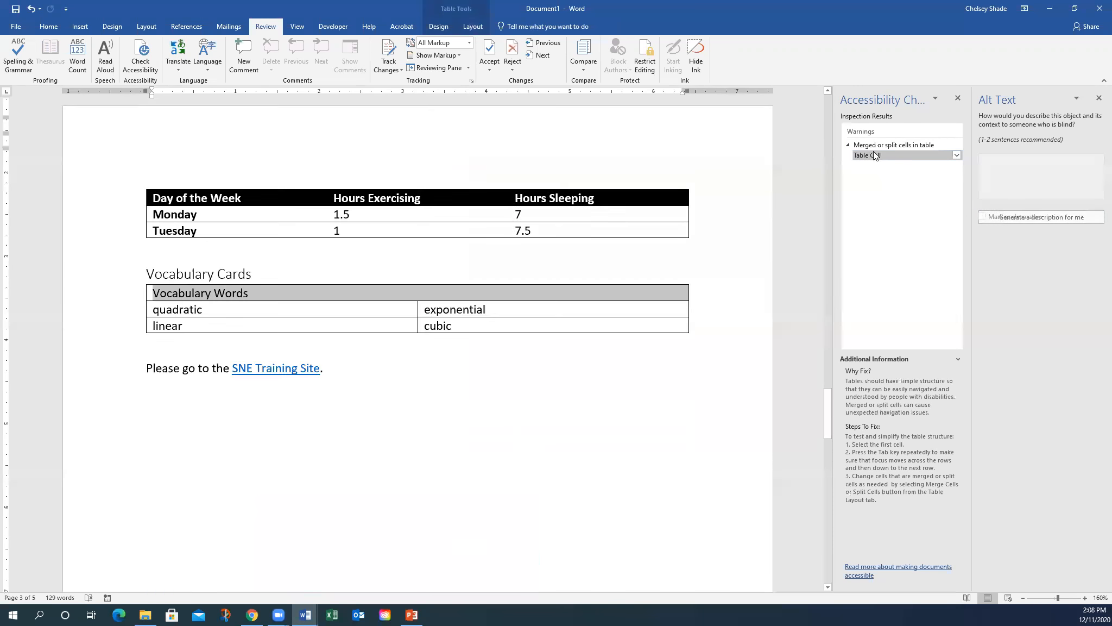
pyautogui.scroll(2, 254, 268)
pyautogui.click(249, 191)
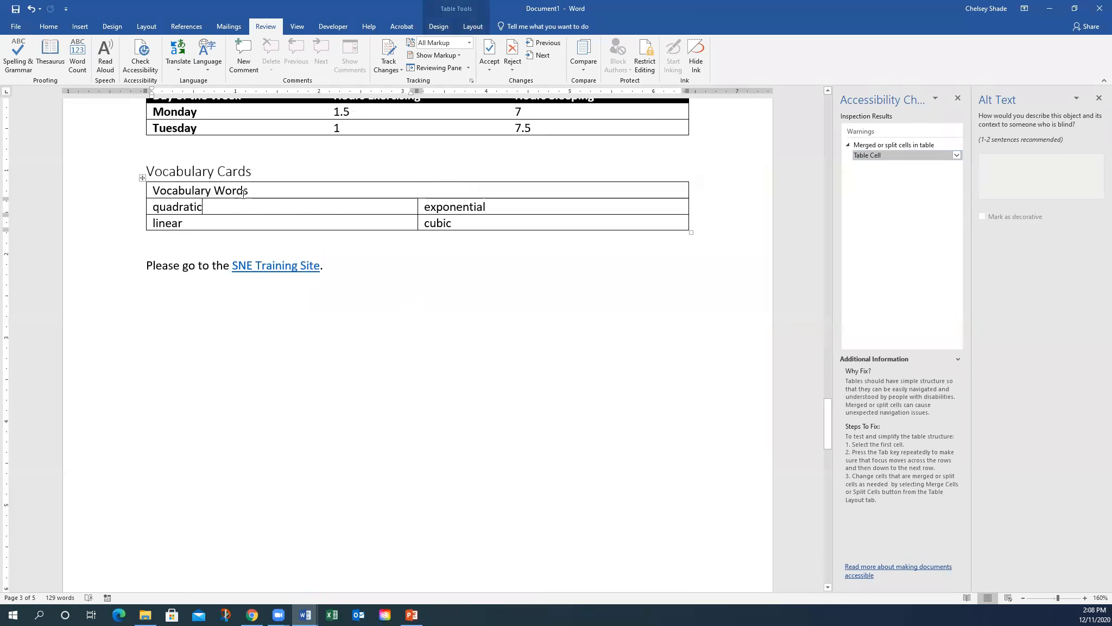
pyautogui.moveTo(249, 190); pyautogui.dragTo(172, 191)
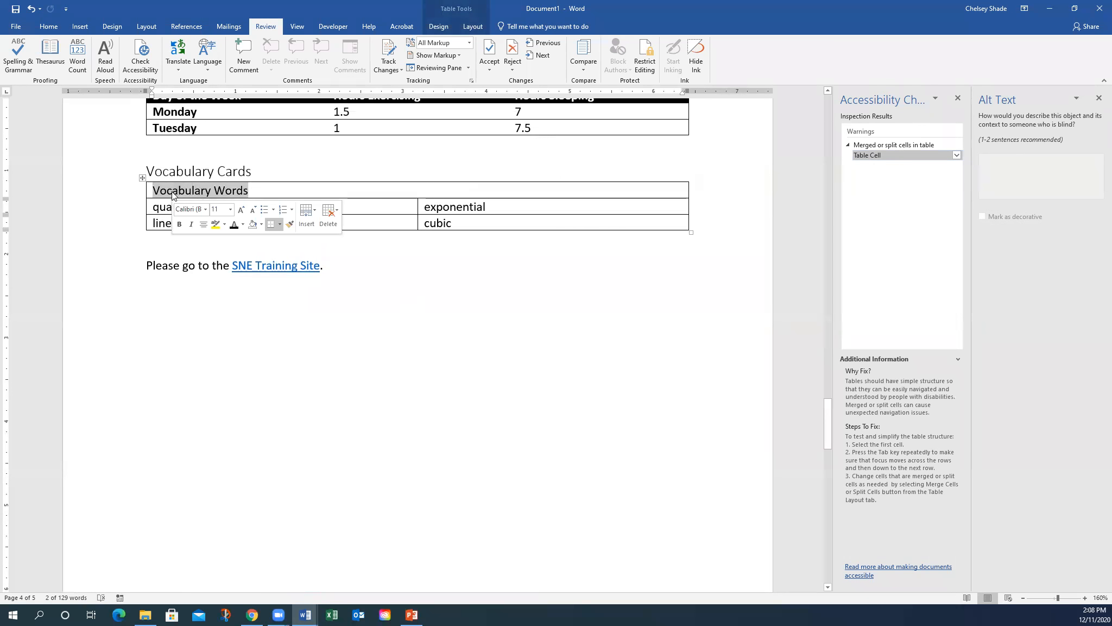
pyautogui.click(417, 191)
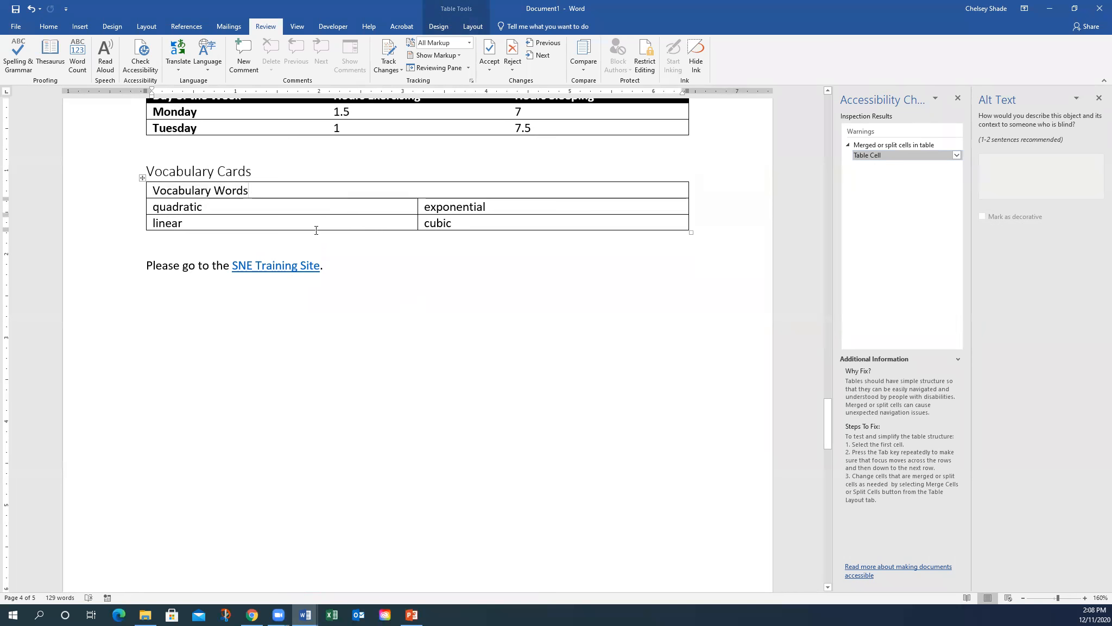
pyautogui.scroll(1, 353, 231)
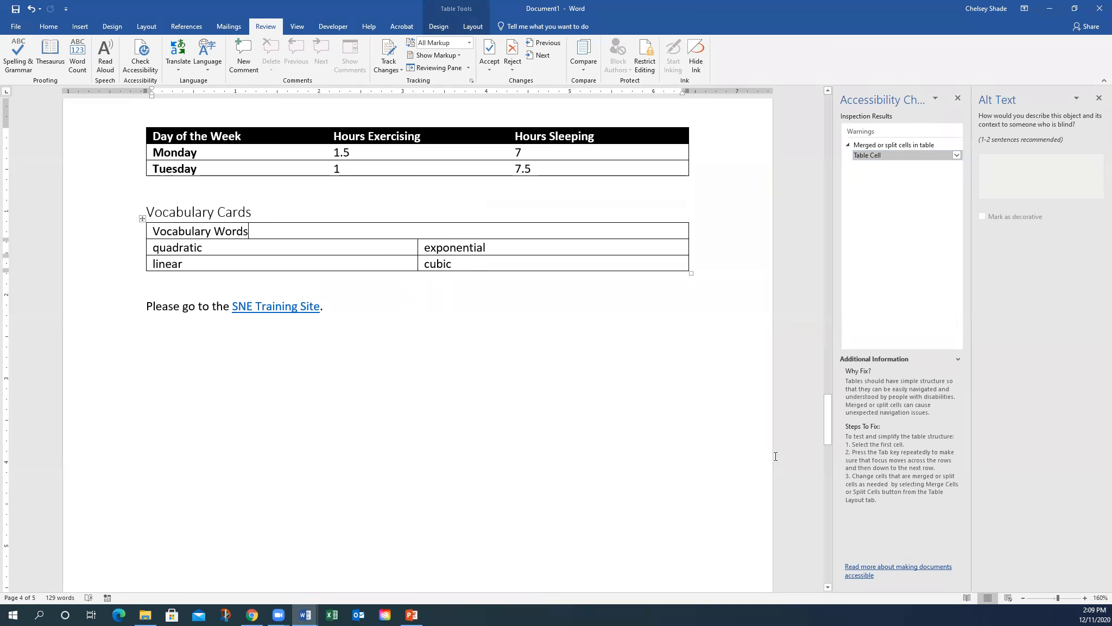
pyautogui.moveTo(826, 430); pyautogui.dragTo(839, 79)
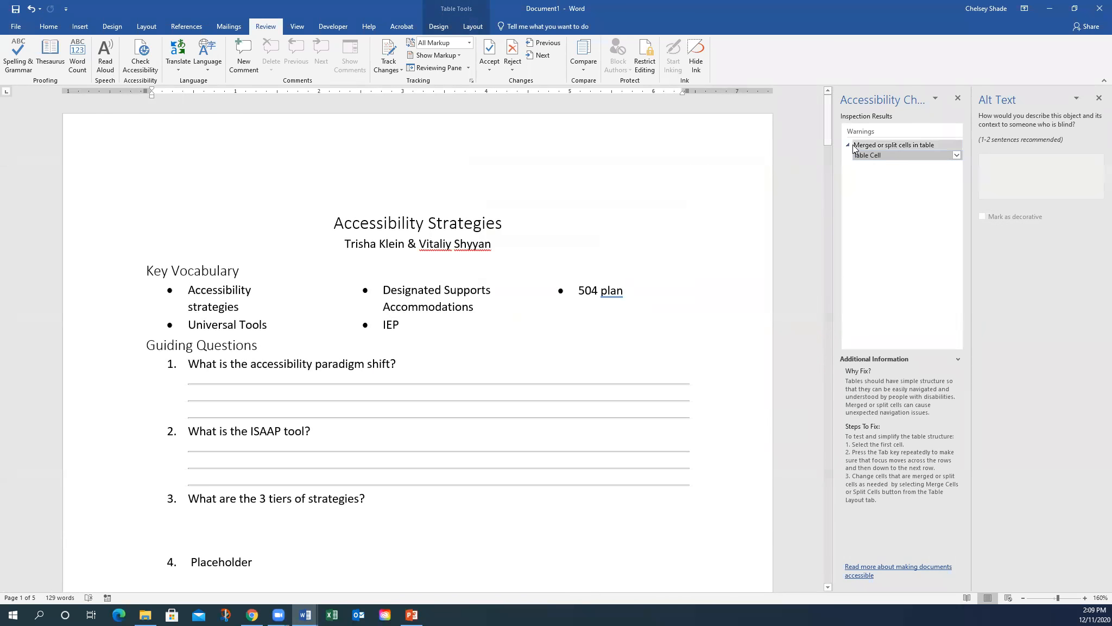